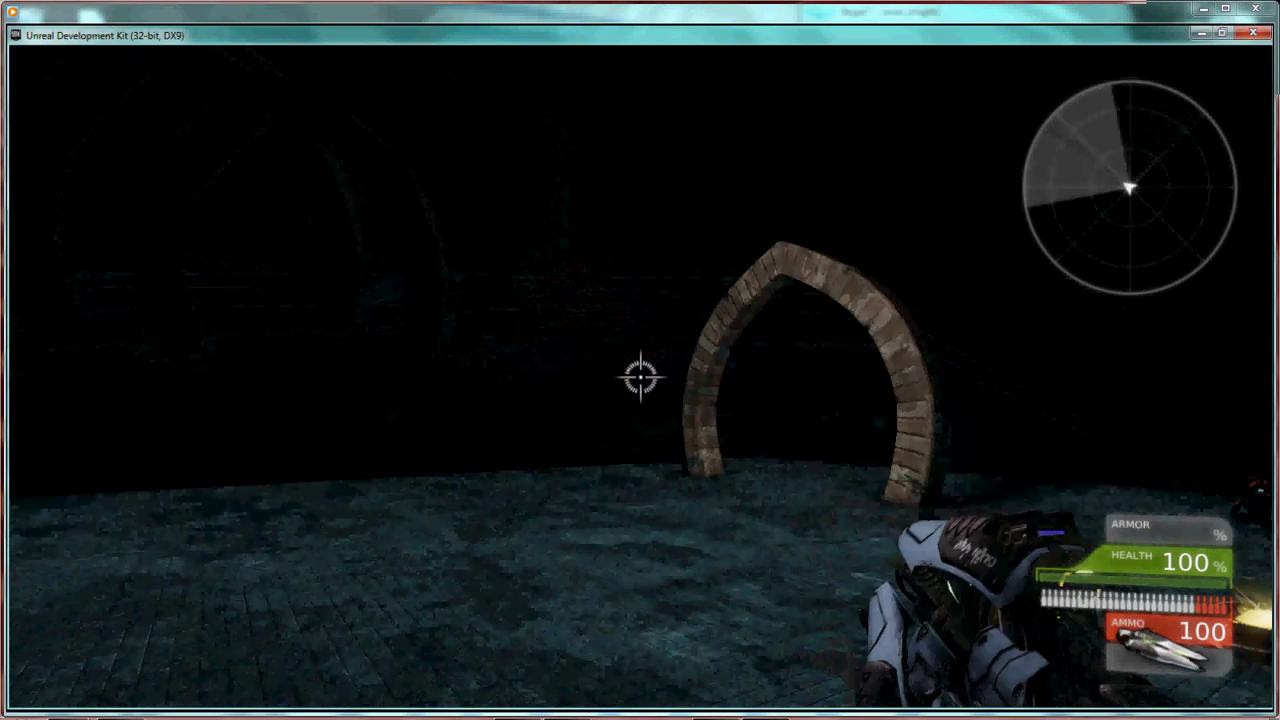
pyautogui.press('w')
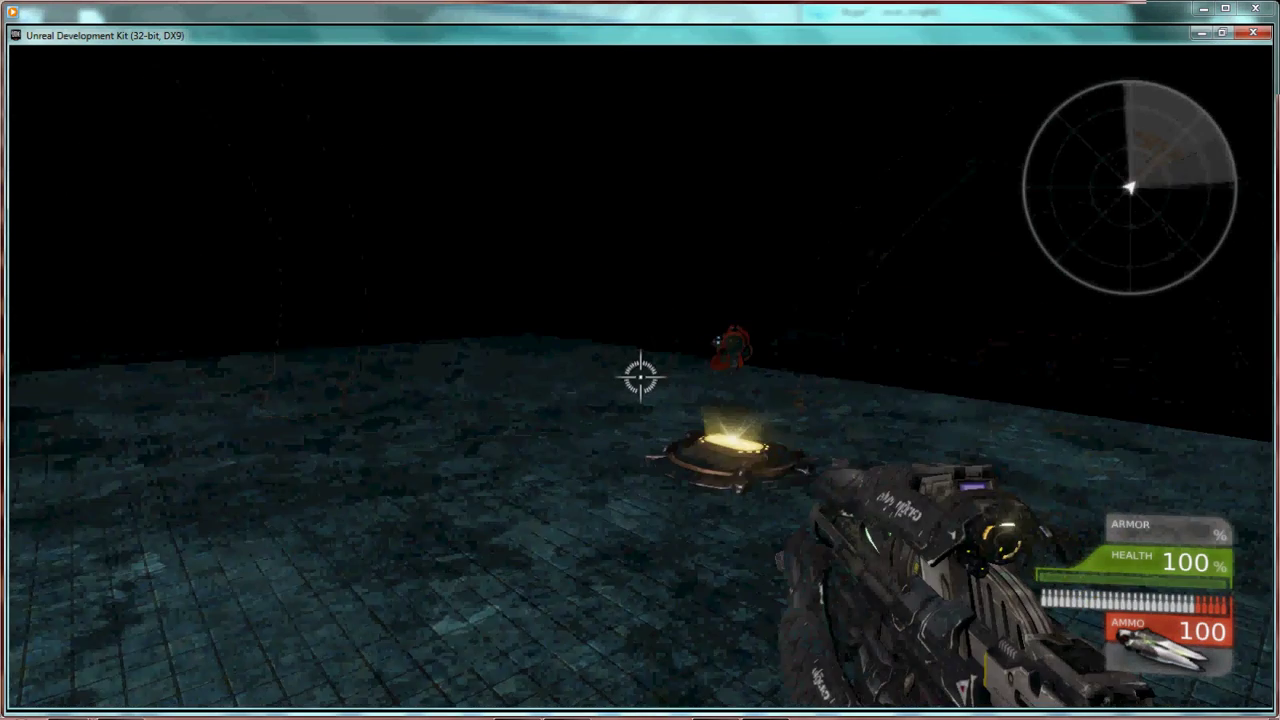
pyautogui.press('w')
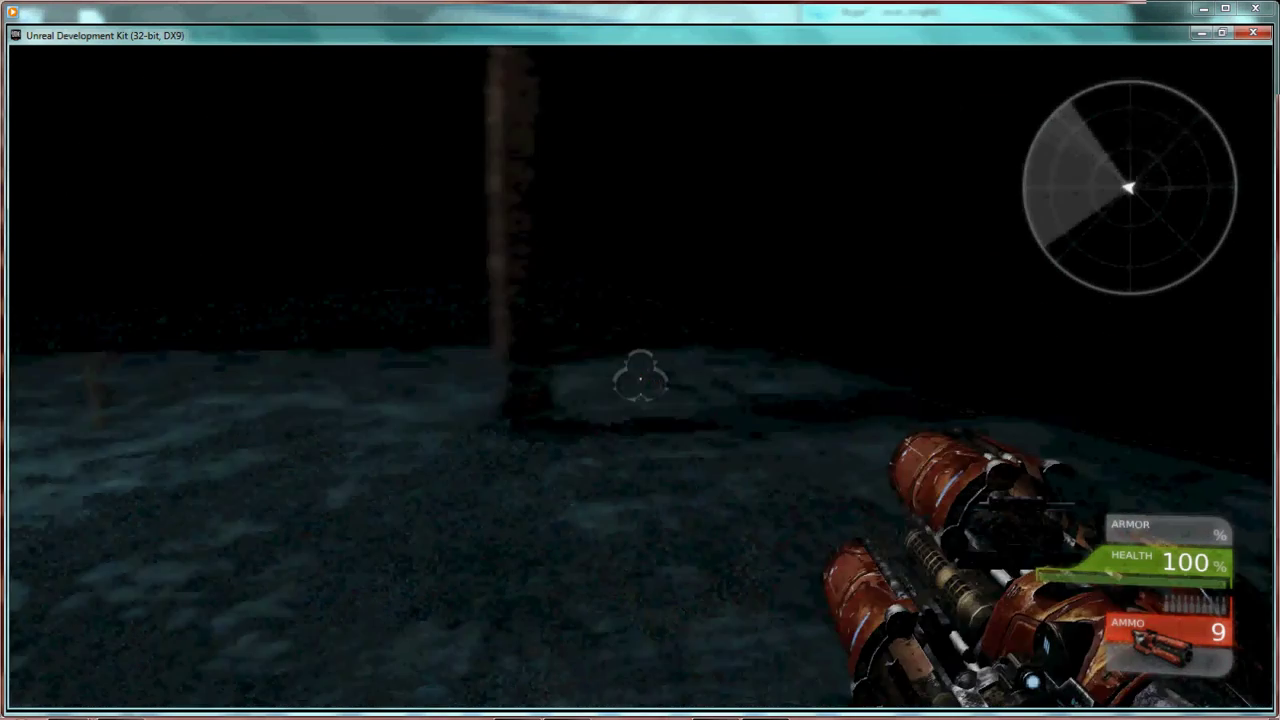
pyautogui.press('w')
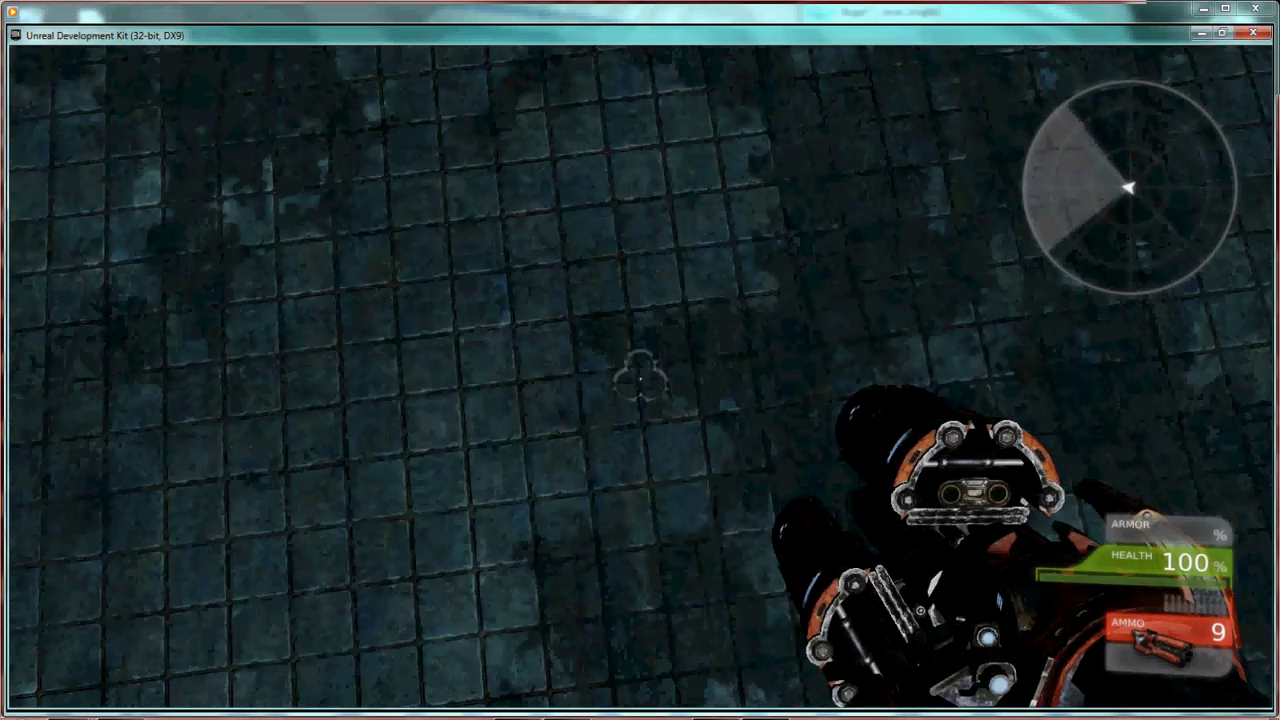
pyautogui.click(640, 378)
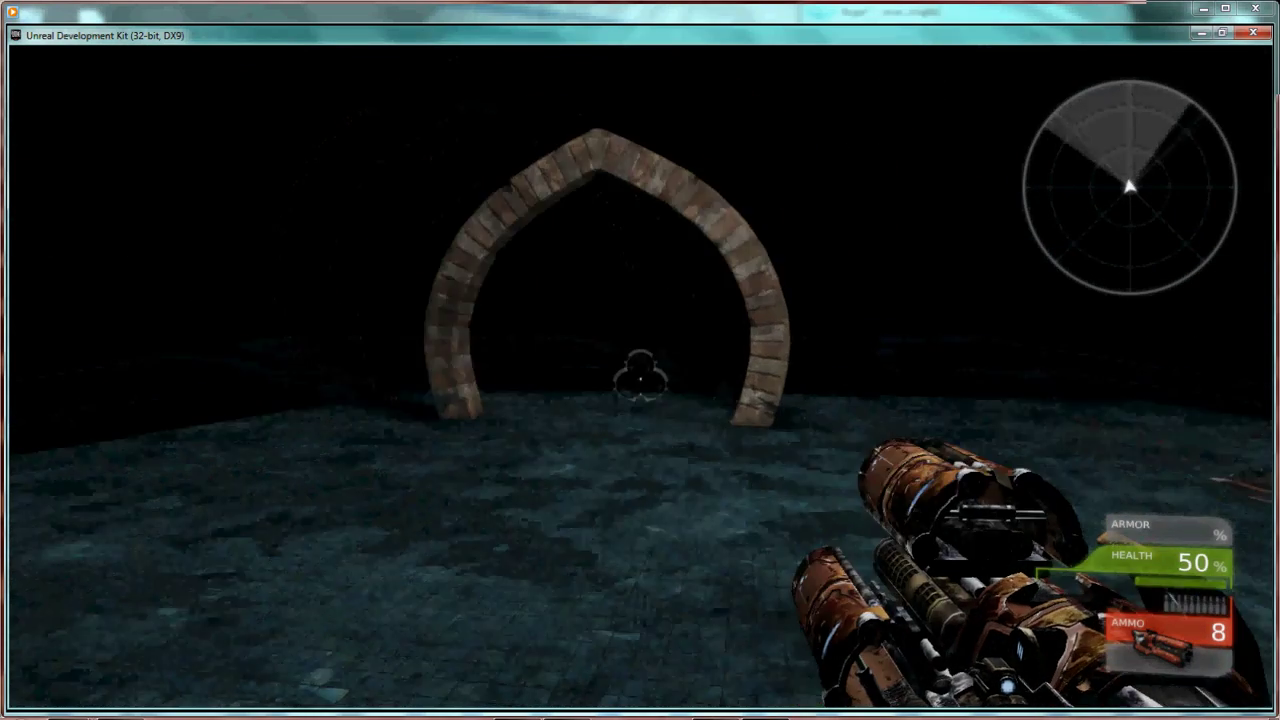
pyautogui.press('w')
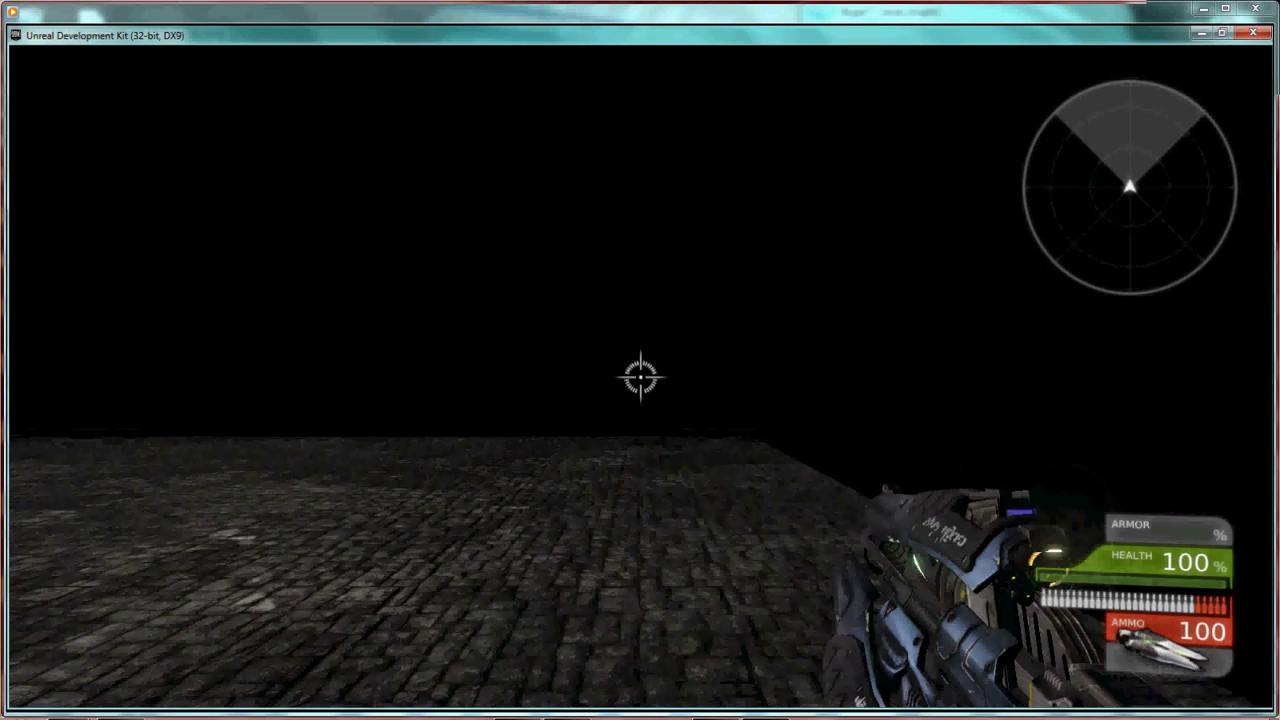
pyautogui.press('w')
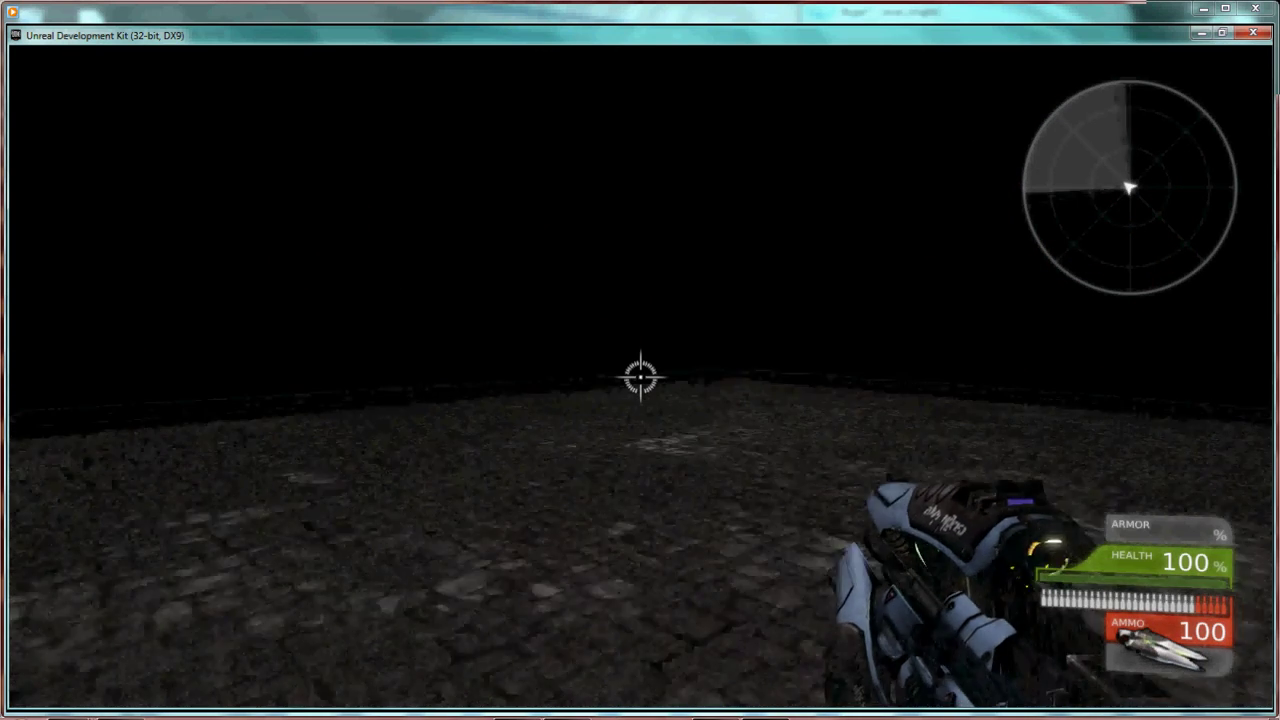
pyautogui.click(640, 376)
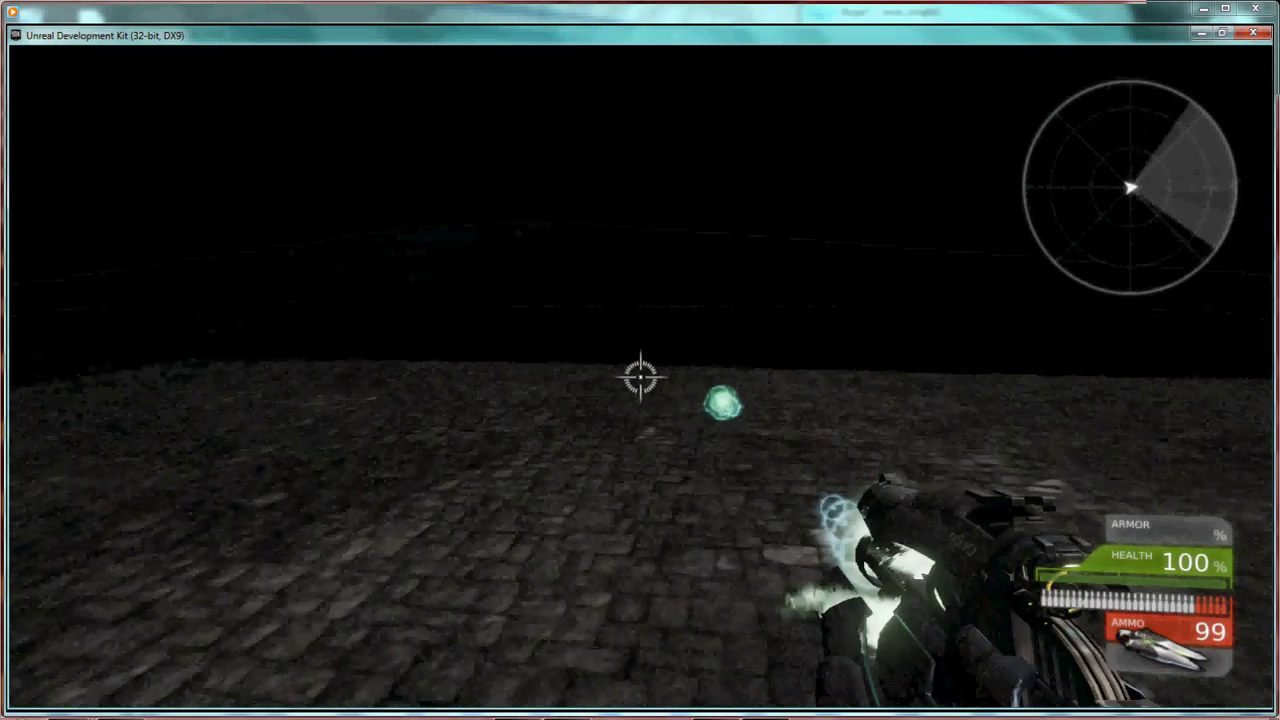
pyautogui.click(640, 376)
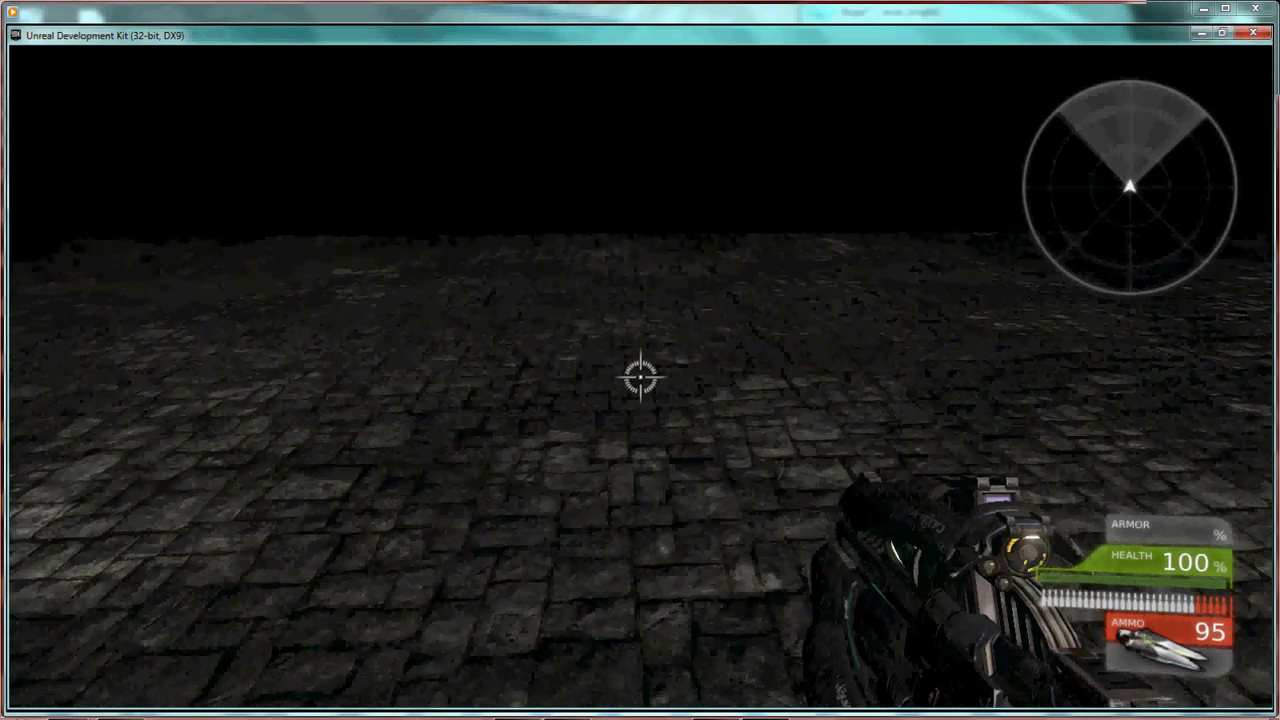
pyautogui.rightClick(640, 376)
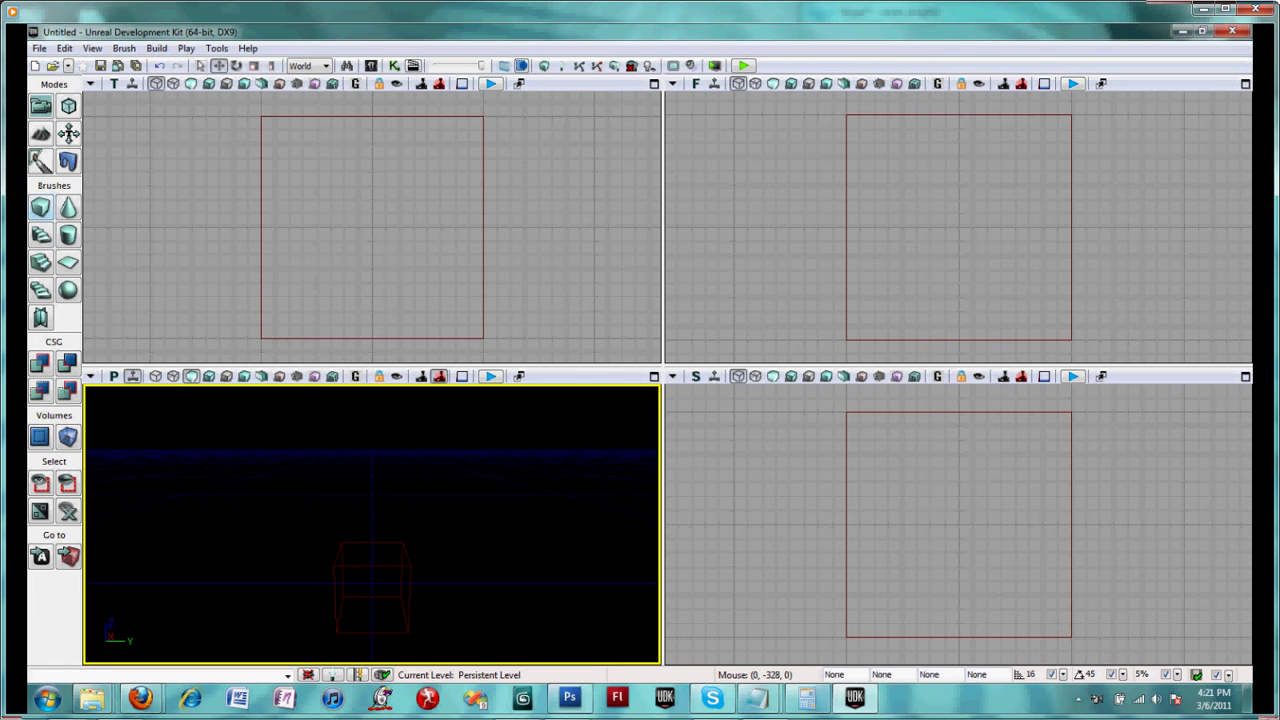
# Size the cube builder brush to X 1024, Y 1024, Z 32 and add it to the level as a solid floor
pyautogui.rightClick(40, 208)
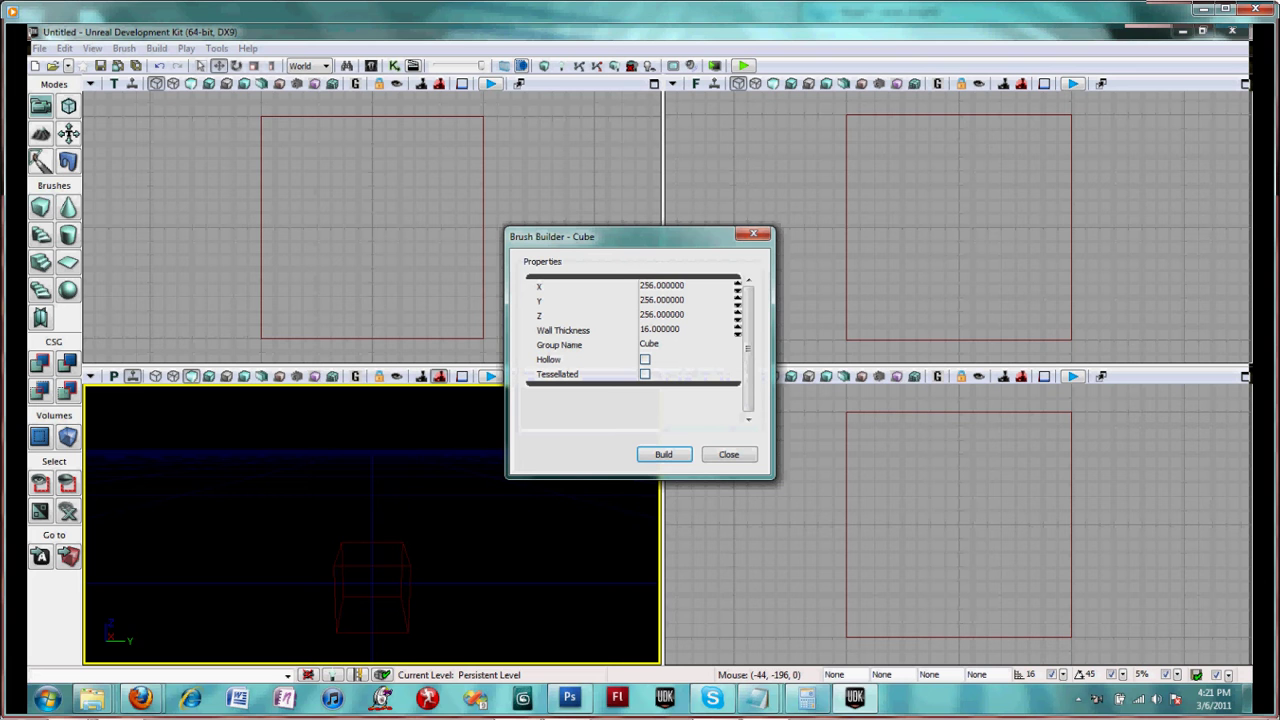
pyautogui.click(664, 286)
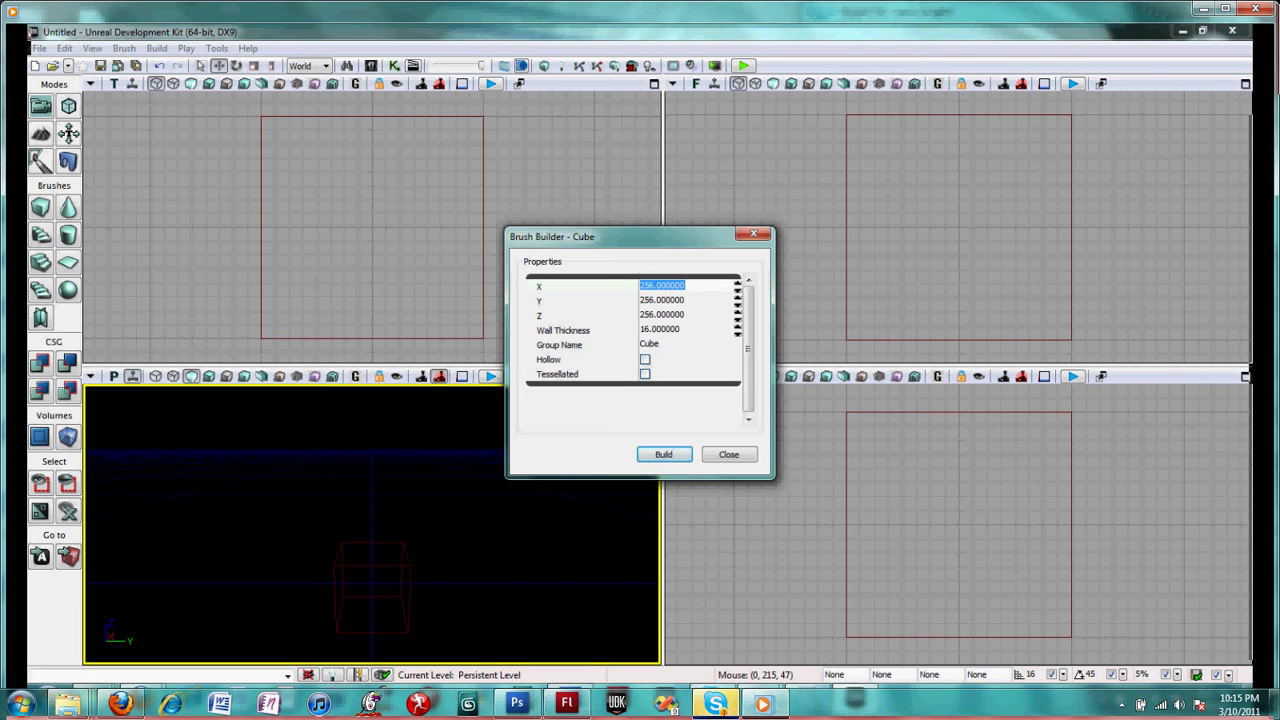
pyautogui.write('1024')
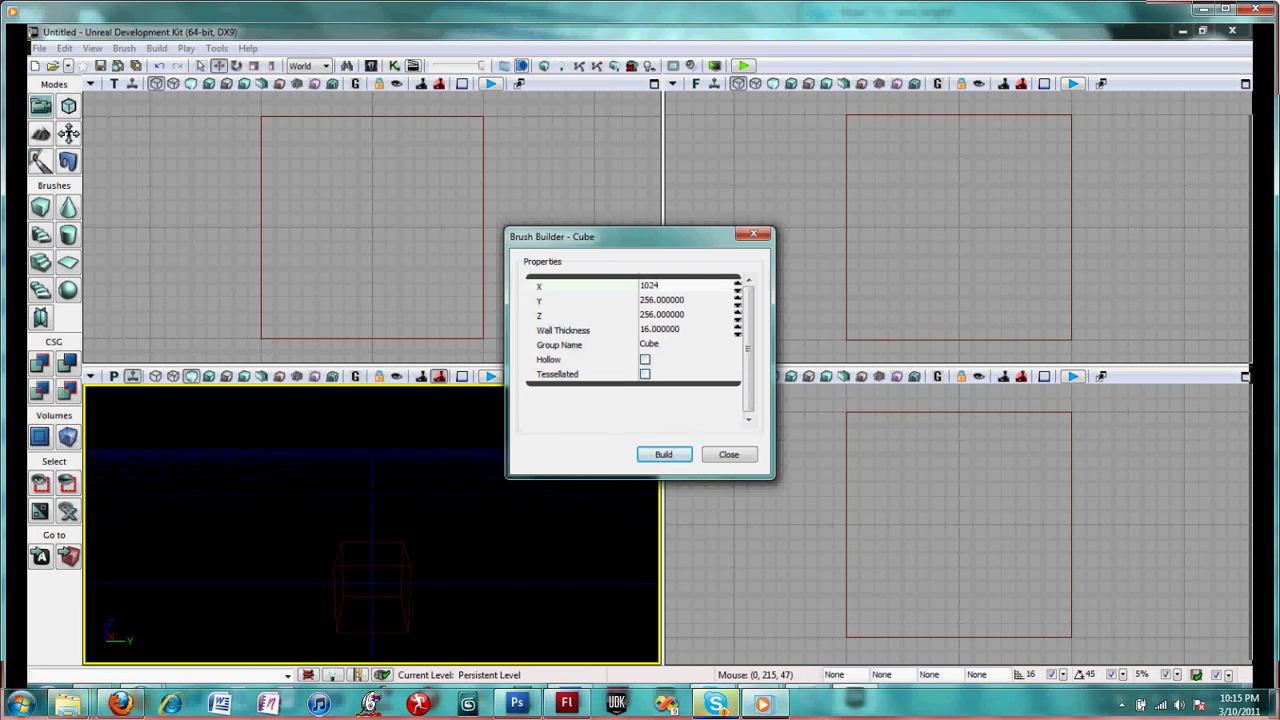
pyautogui.press('Tab')
pyautogui.write('1024')
pyautogui.press('Tab')
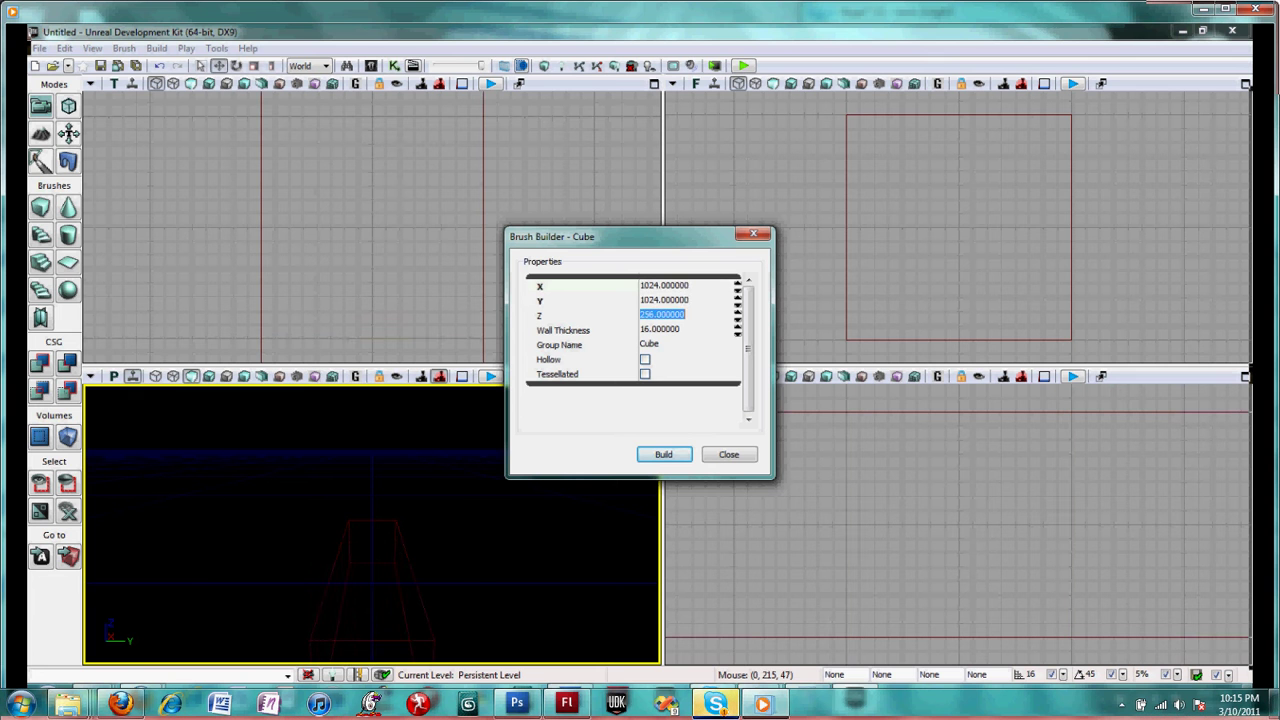
pyautogui.write('32')
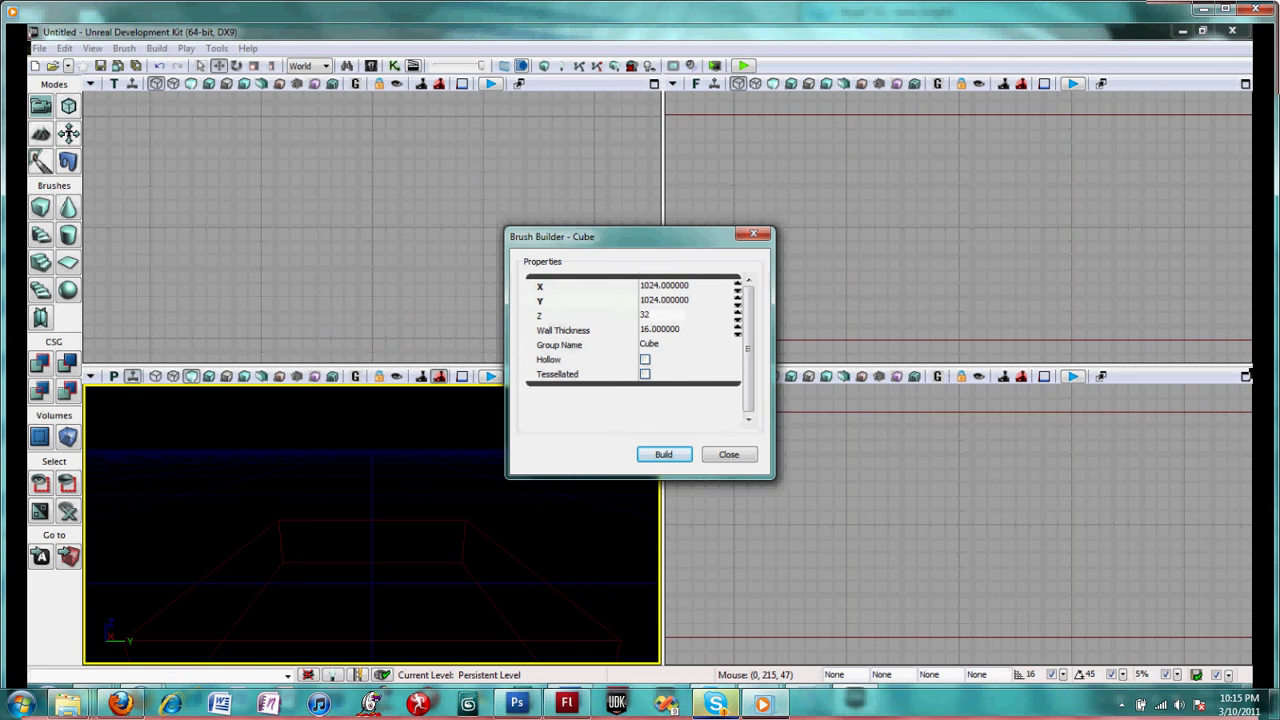
pyautogui.press('Tab')
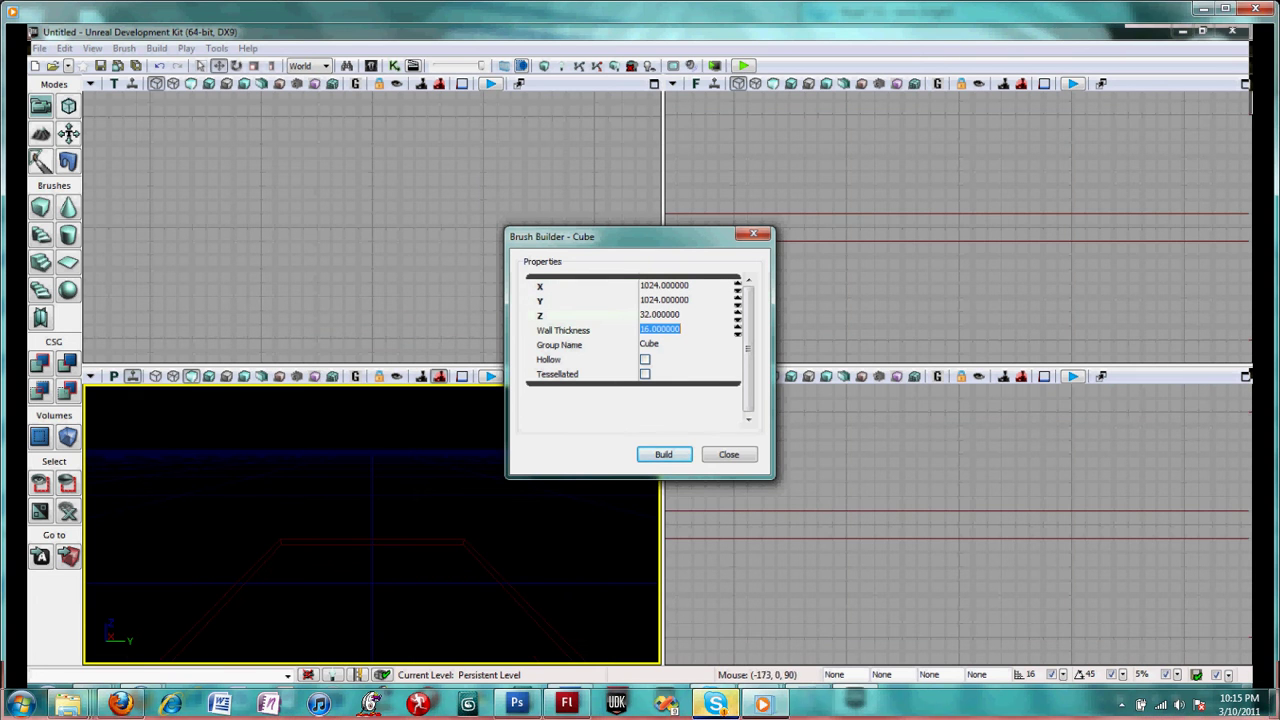
pyautogui.click(729, 454)
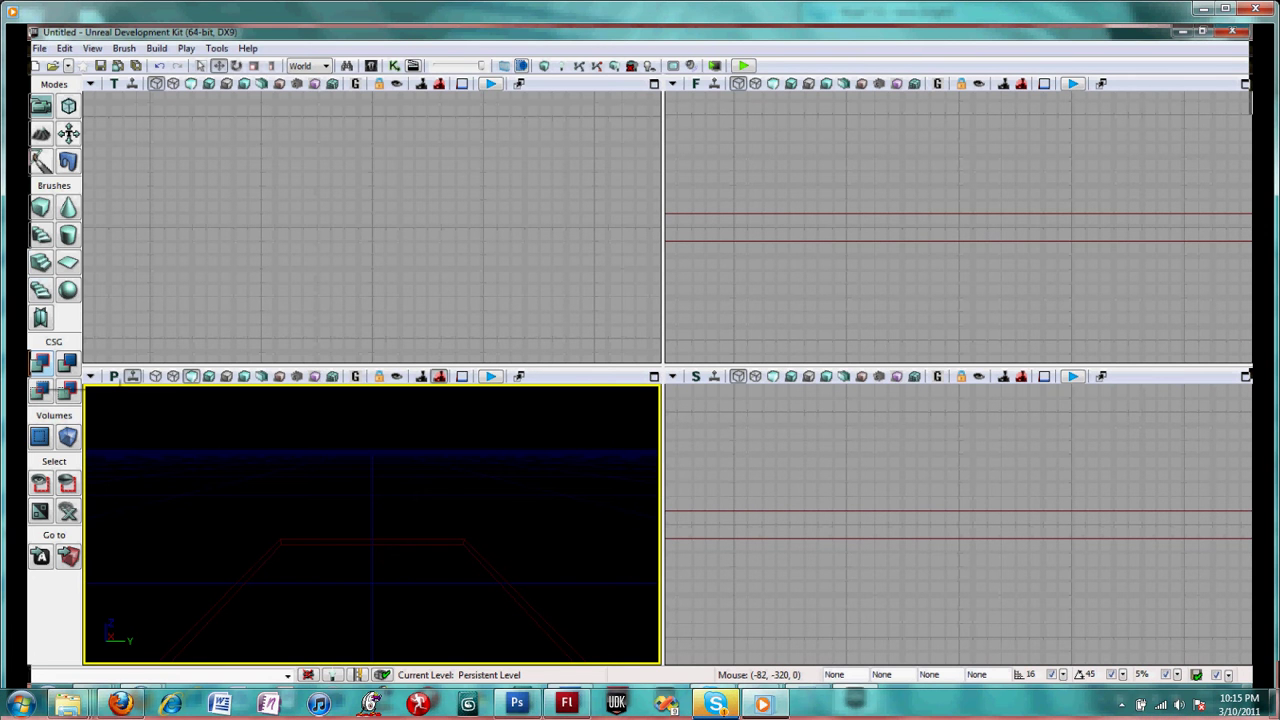
pyautogui.click(40, 364)
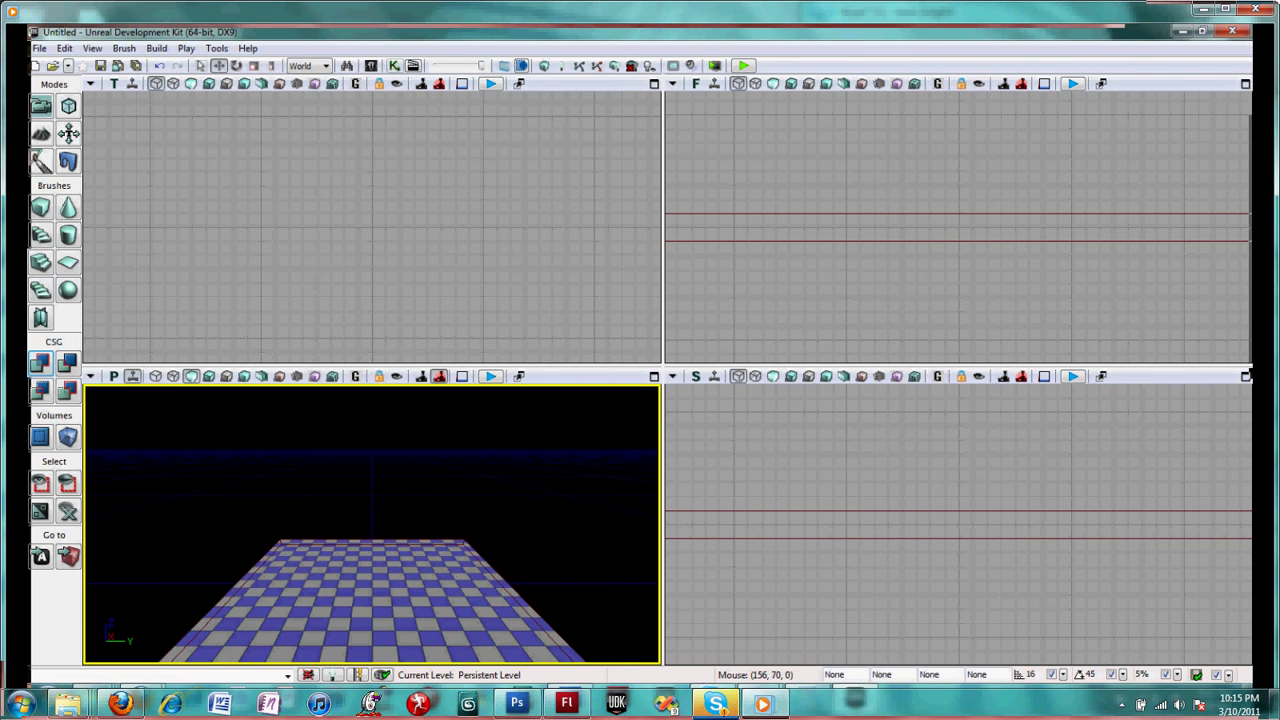
# Apply the M_ASC_Floor_BSP_Tile01 material from the Content Browser to the top surface of the floor
pyautogui.click(371, 66)
pyautogui.click(1036, 496)
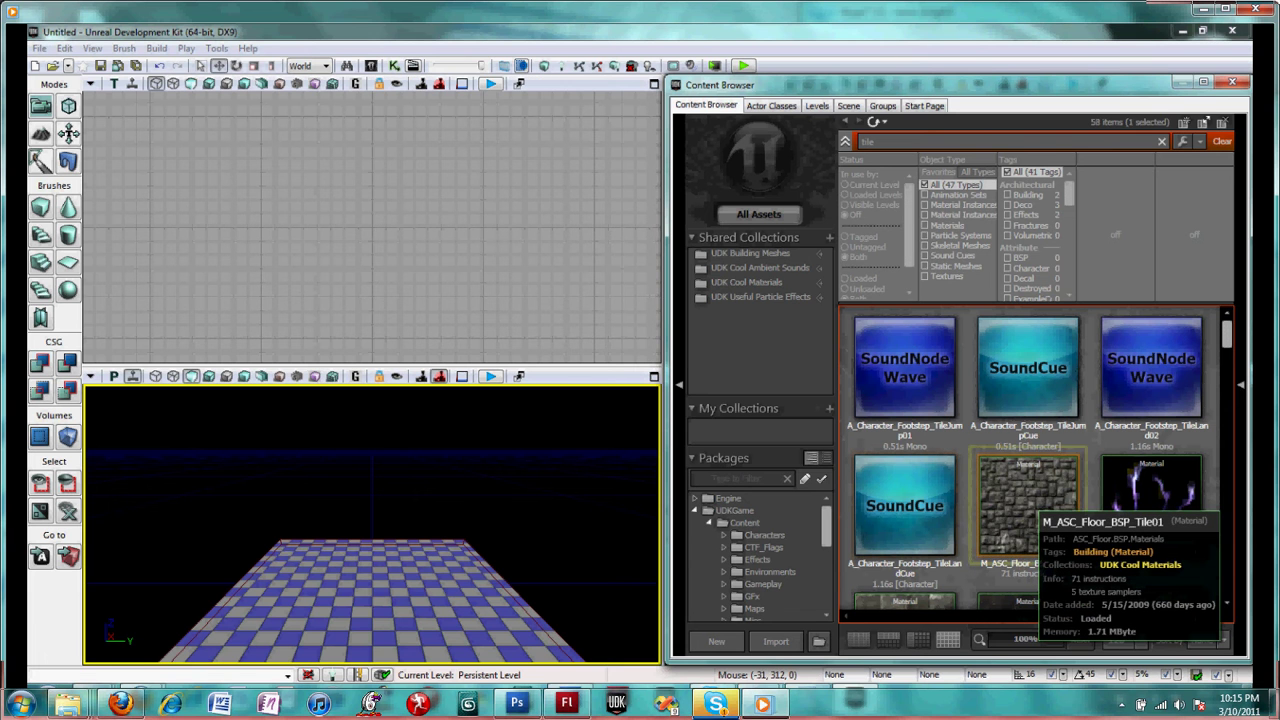
pyautogui.moveTo(1030, 504); pyautogui.dragTo(400, 600)
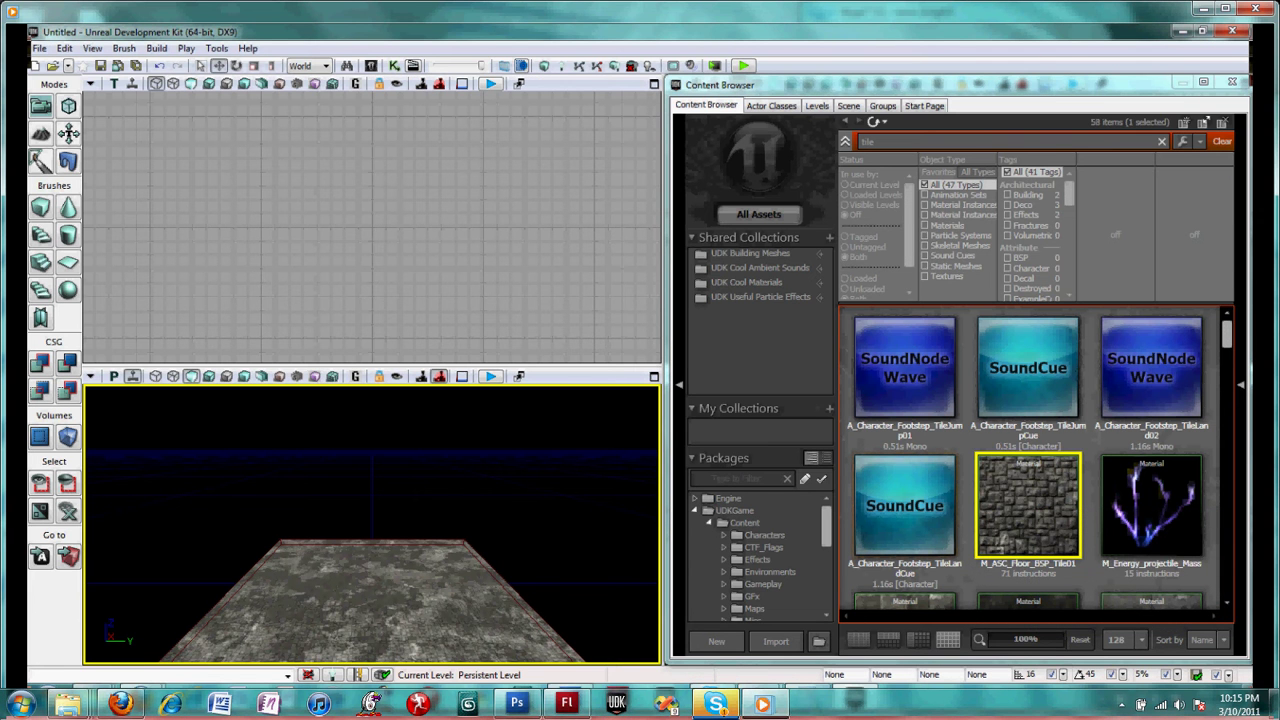
pyautogui.click(1232, 83)
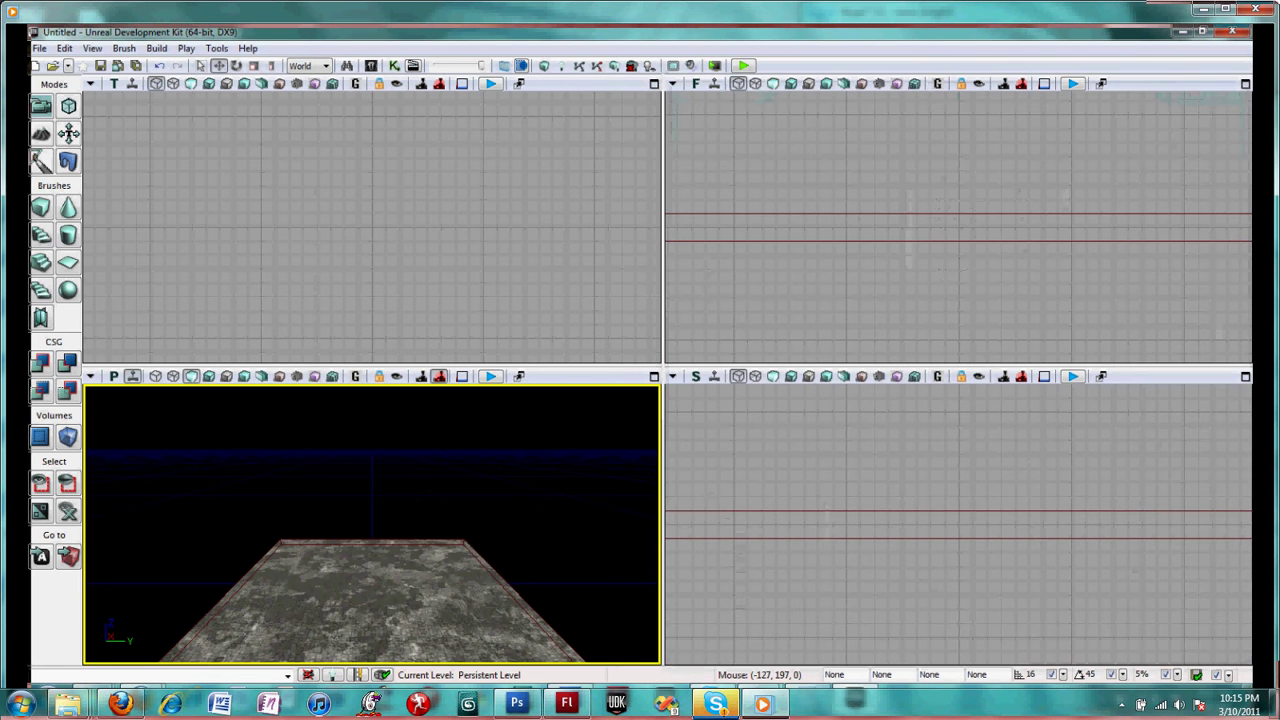
# Add a point light near the middle of the floor and raise it well above the surface
pyautogui.moveTo(400, 540); pyautogui.dragTo(391, 565, button='right')
pyautogui.moveTo(391, 565); pyautogui.dragTo(392, 504)
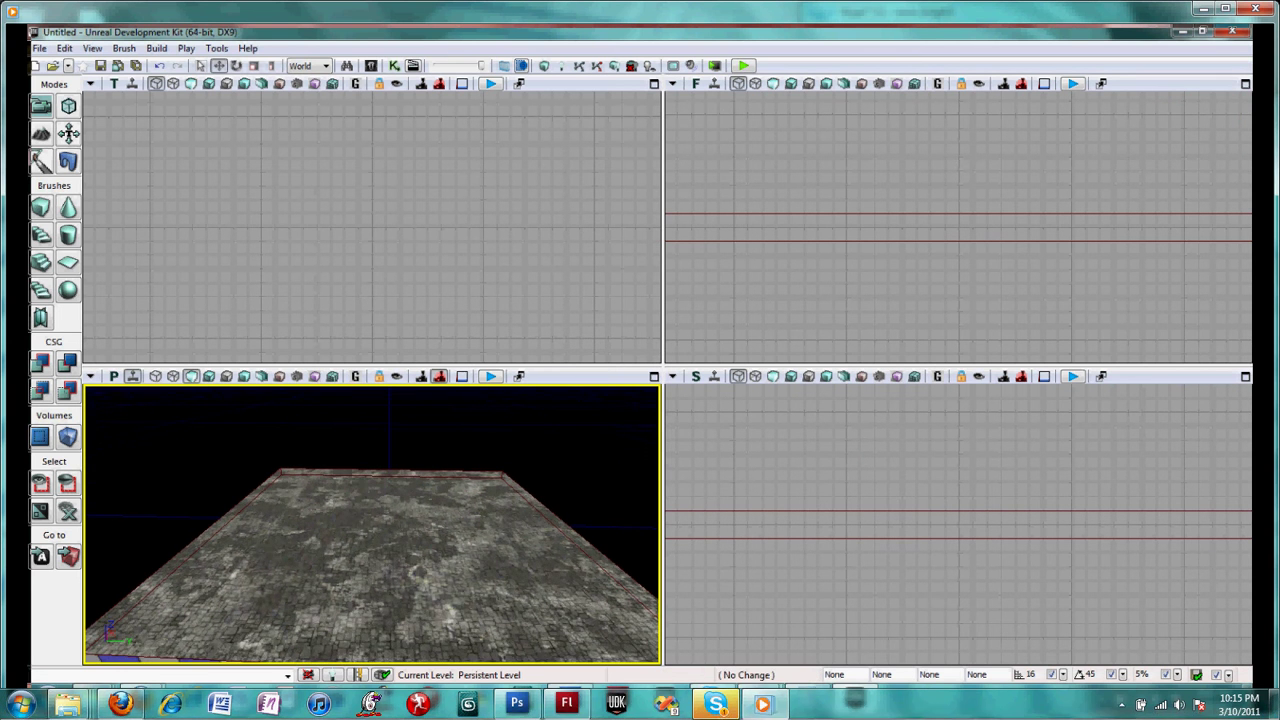
pyautogui.rightClick(403, 519)
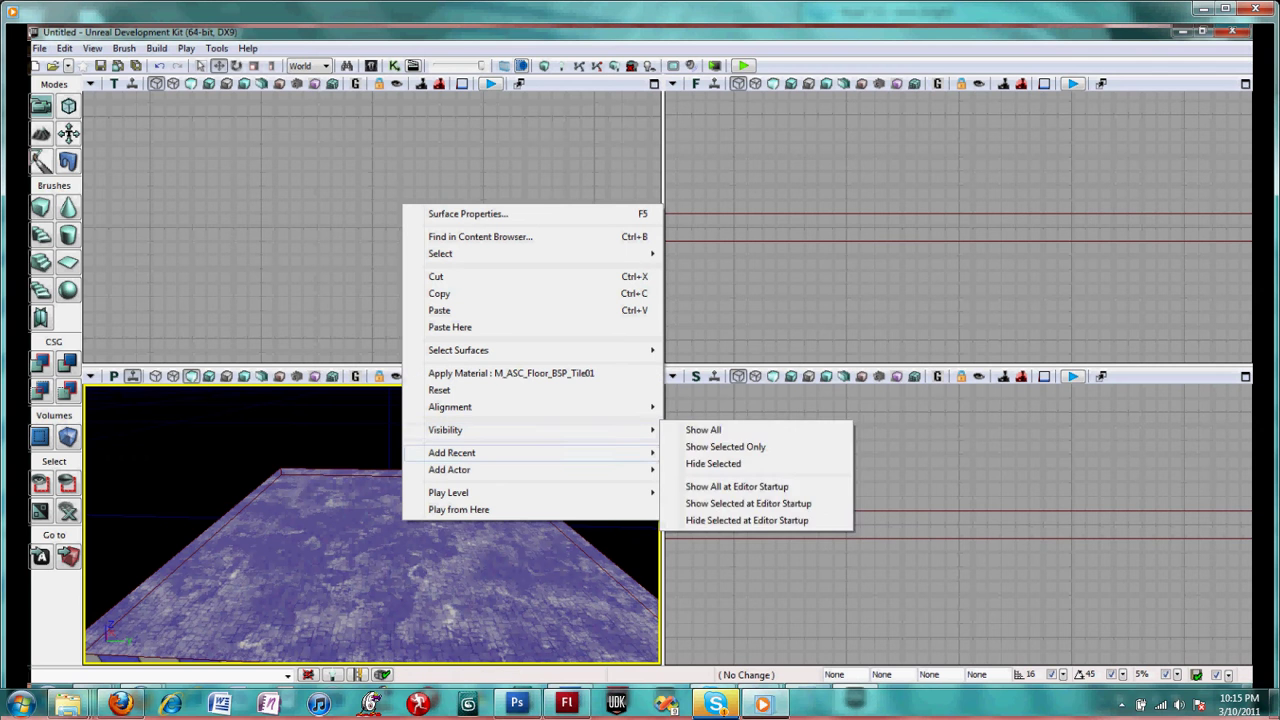
pyautogui.moveTo(450, 469)
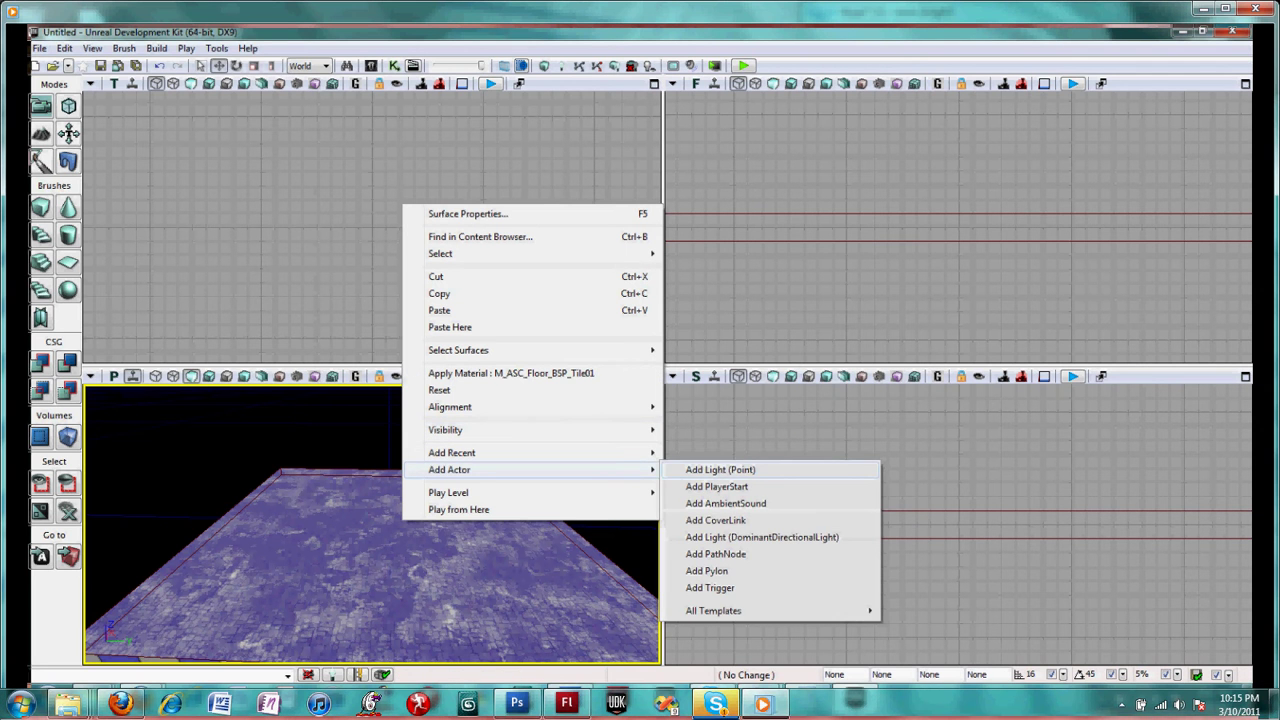
pyautogui.click(720, 469)
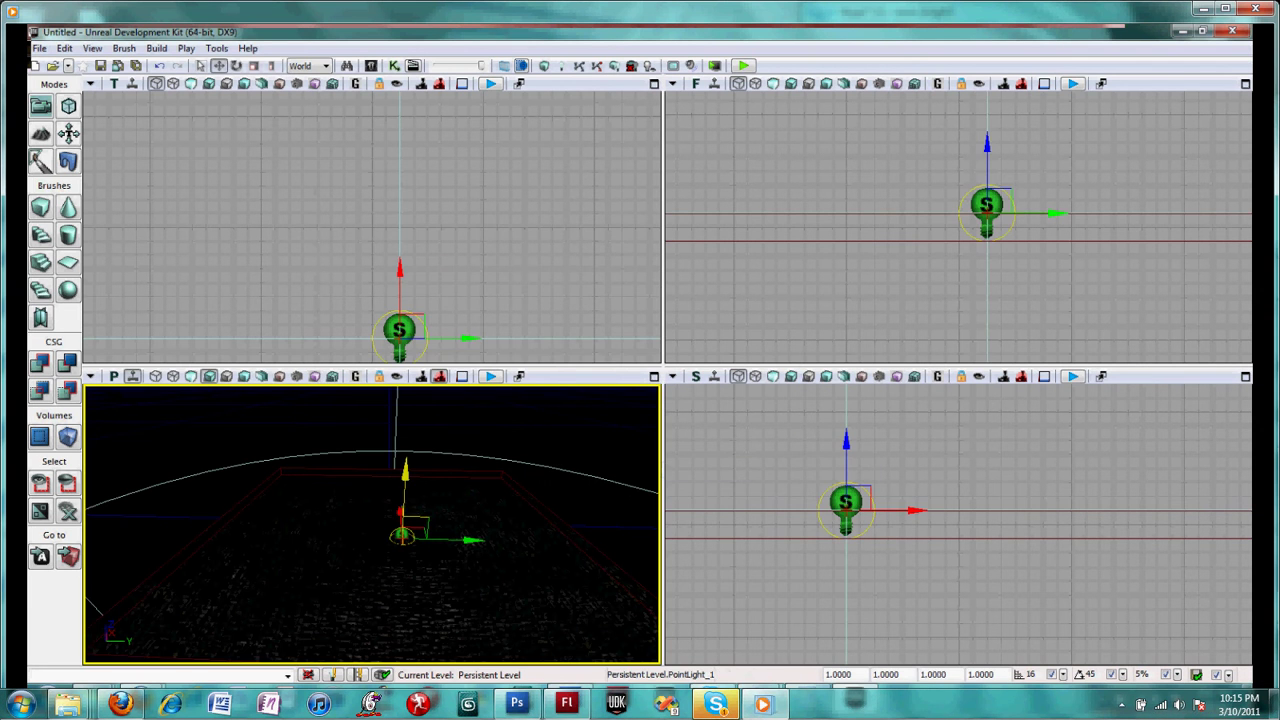
pyautogui.moveTo(405, 470); pyautogui.dragTo(410, 360)
# Add a PlayerStart actor on the floor's top surface, close to one edge
pyautogui.moveTo(405, 500); pyautogui.dragTo(465, 530, button='right')
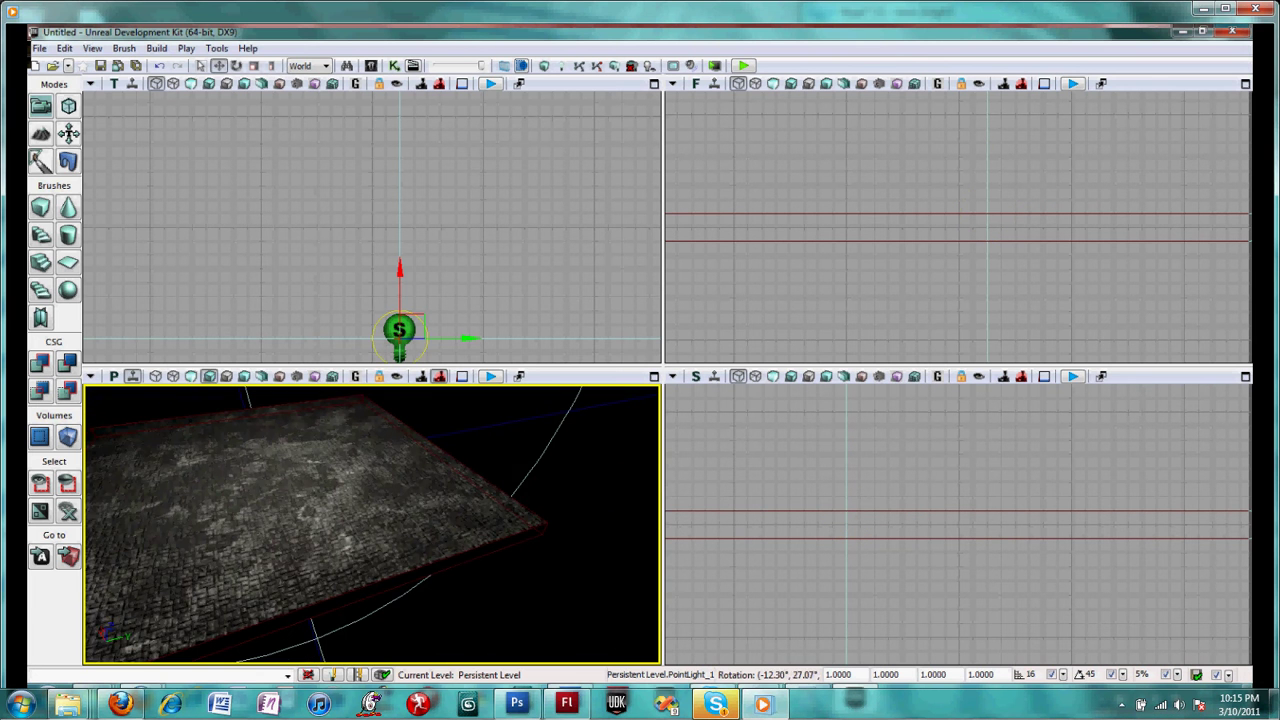
pyautogui.rightClick(448, 490)
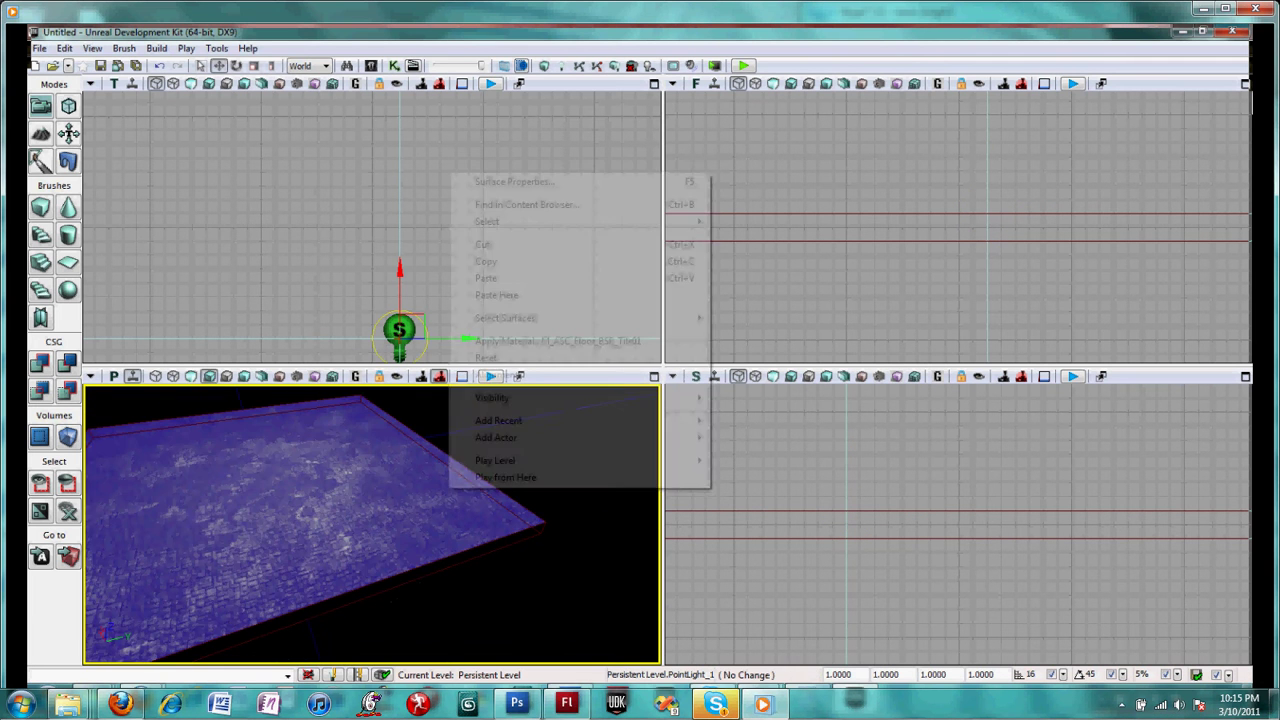
pyautogui.moveTo(496, 437)
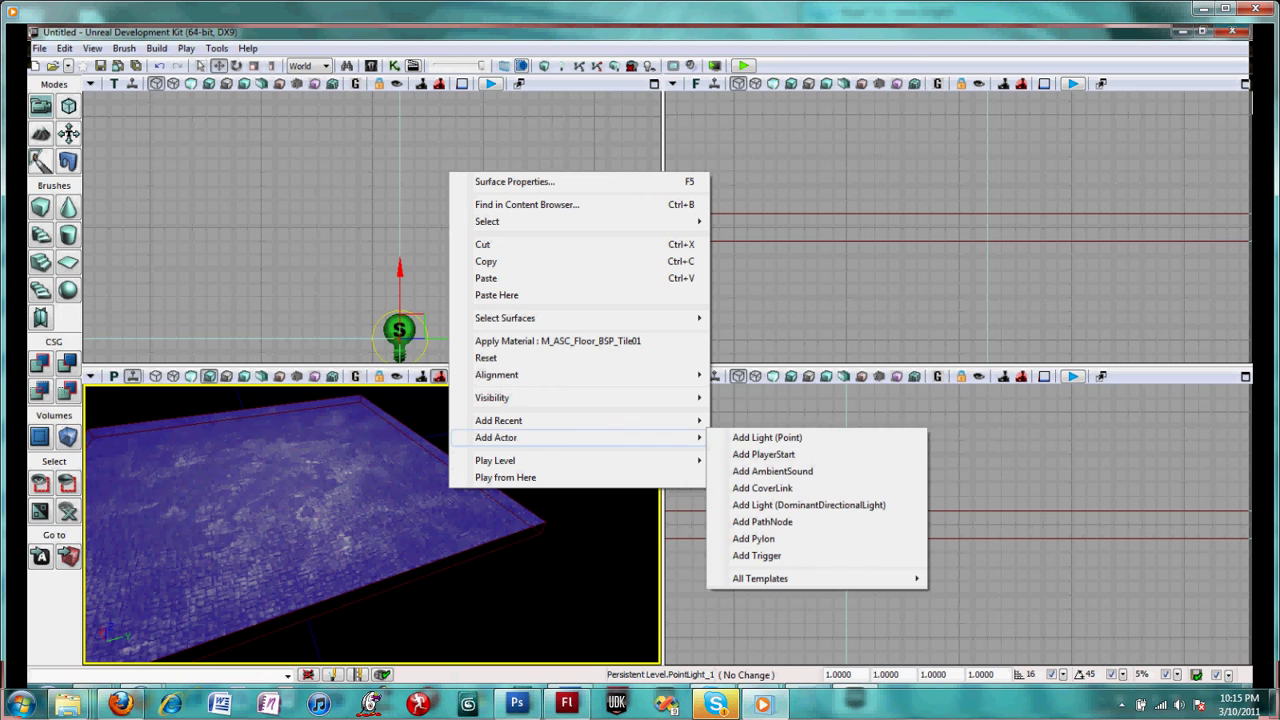
pyautogui.click(763, 454)
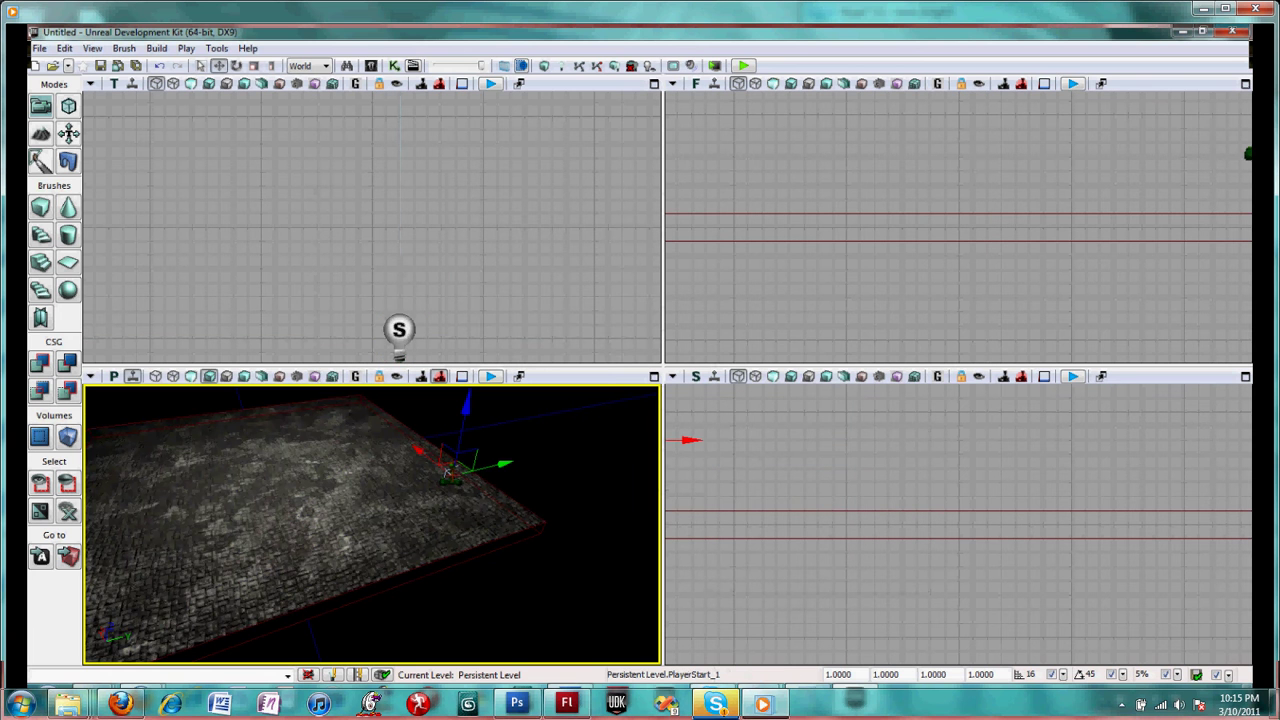
# Build everything in the level and dismiss the Map Check report
pyautogui.moveTo(430, 510); pyautogui.dragTo(373, 476, button='right')
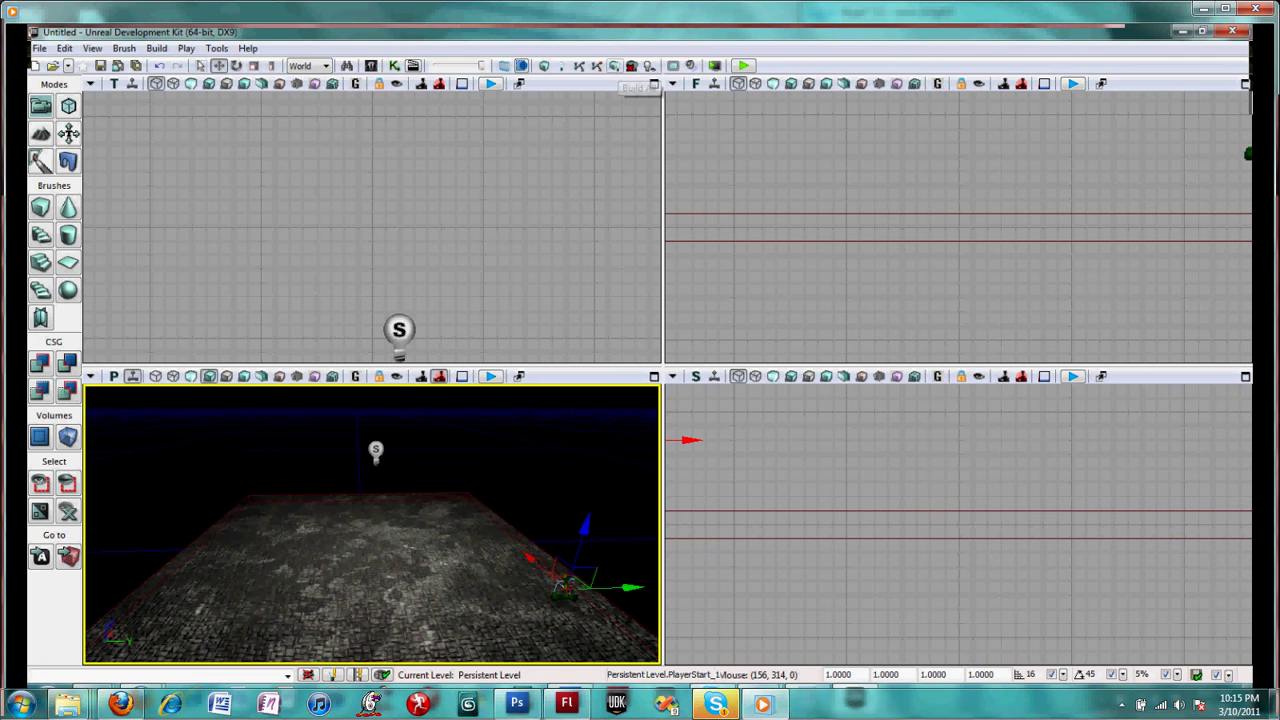
pyautogui.click(631, 66)
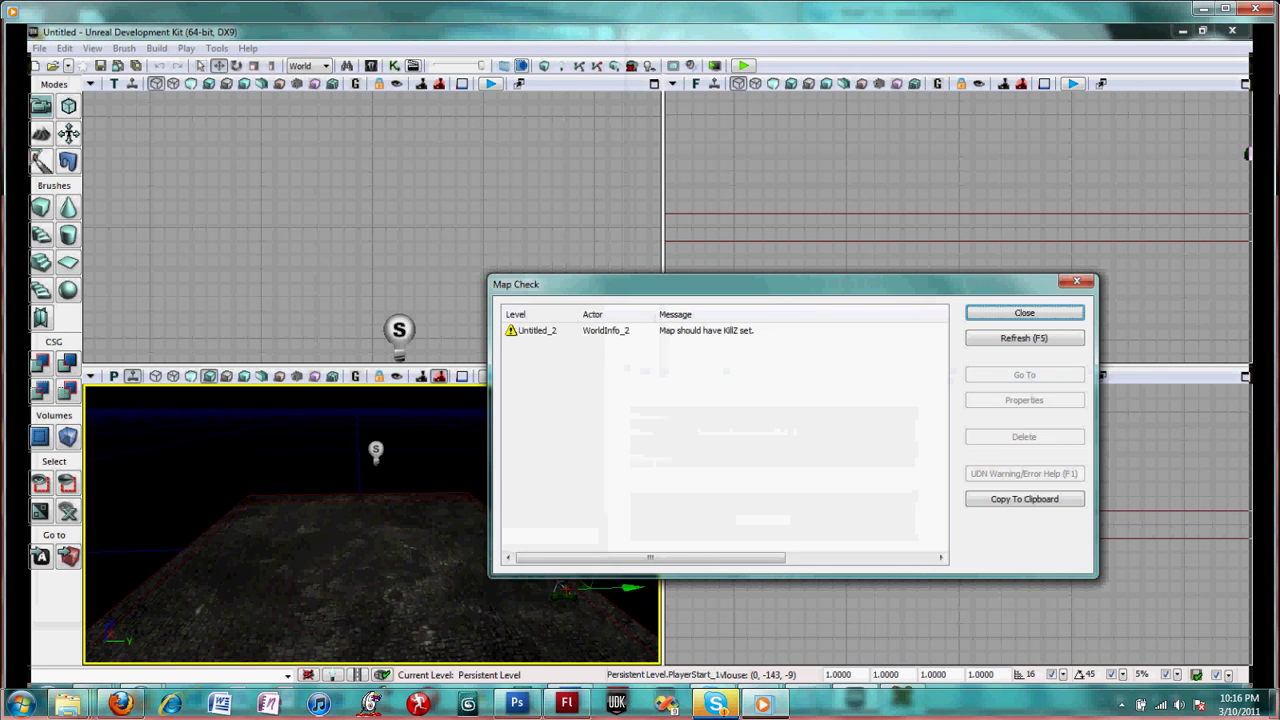
pyautogui.press('Return')
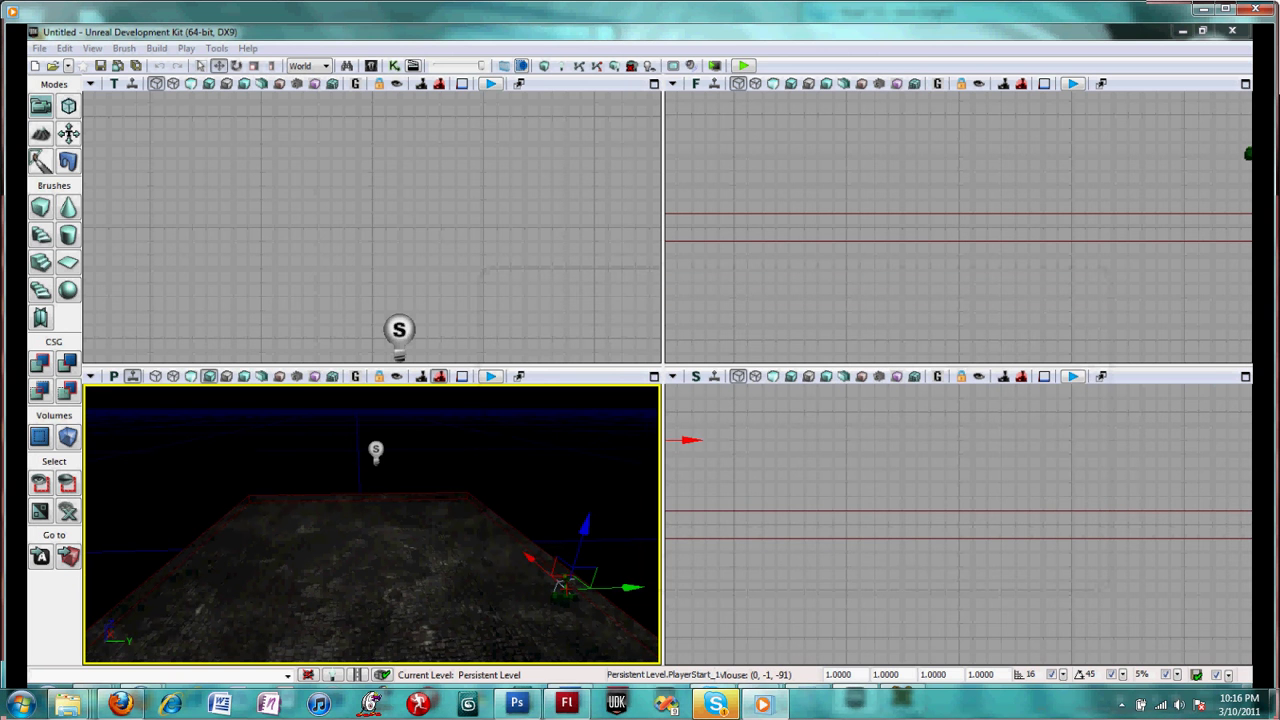
# Save the level in the Maps folder under the file name MyTest2
pyautogui.click(39, 48)
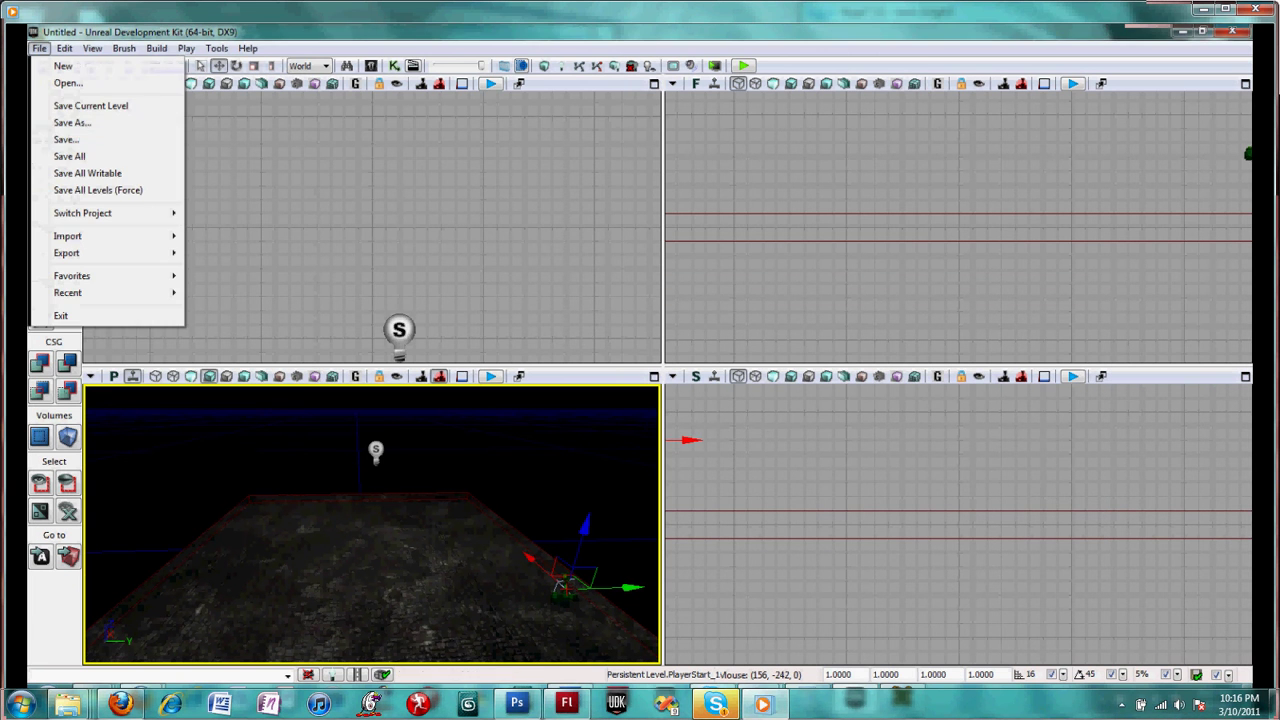
pyautogui.press('Return')
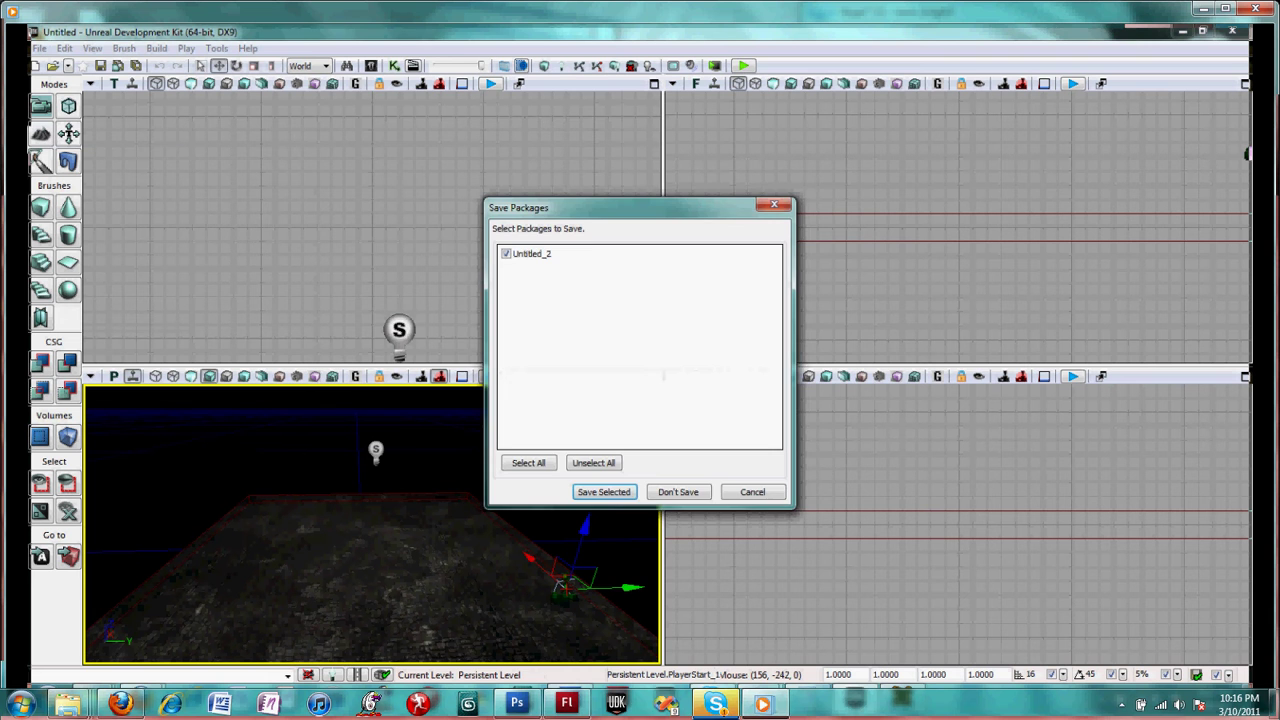
pyautogui.press('Return')
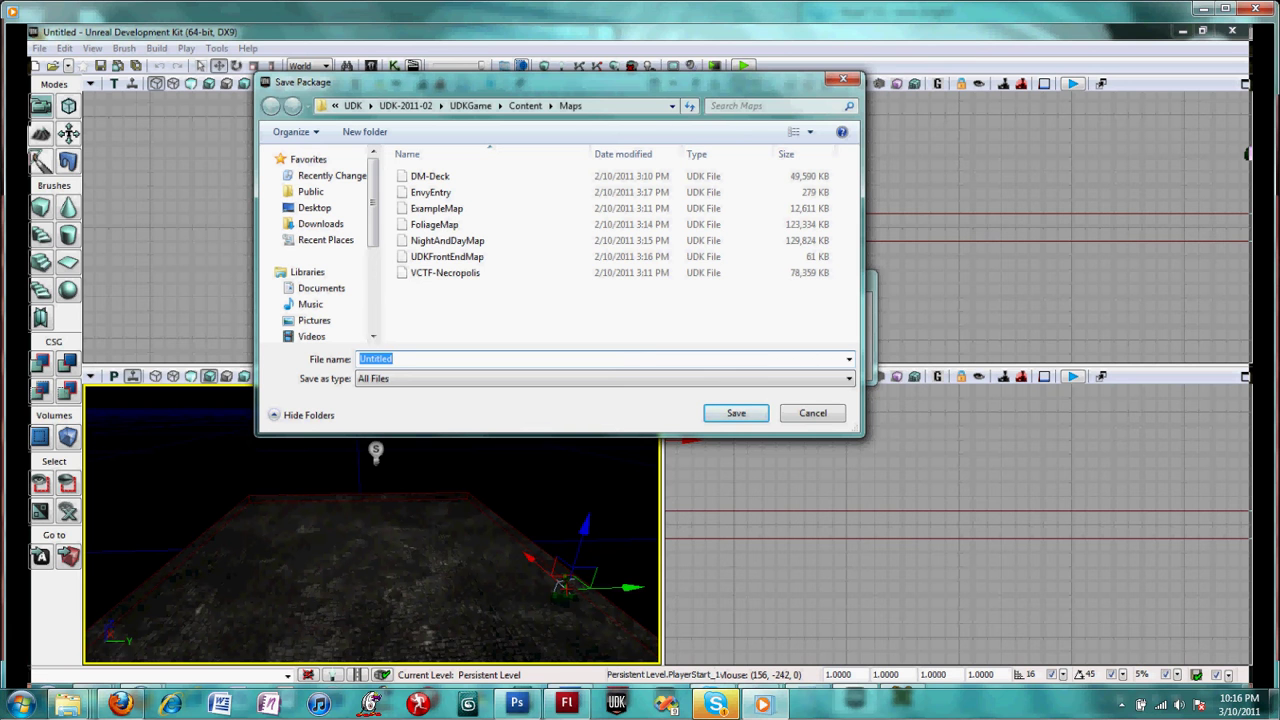
pyautogui.write('MyTest2')
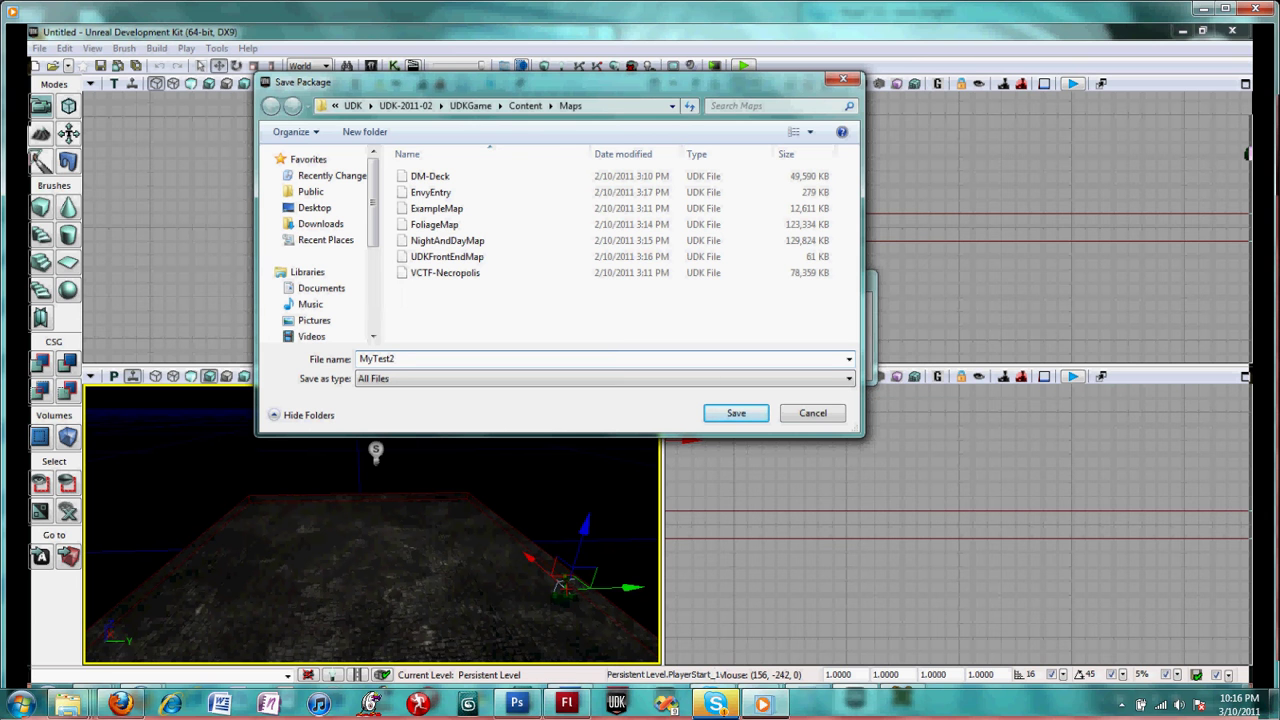
pyautogui.press('Return')
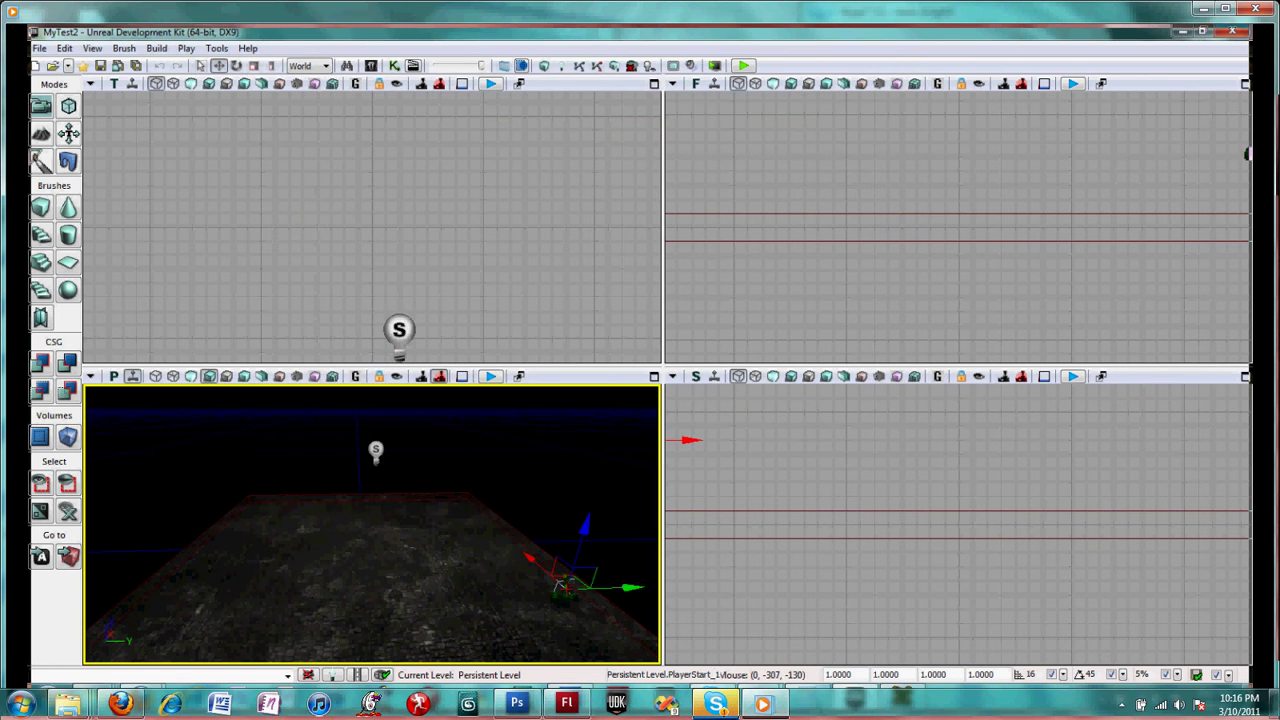
pyautogui.moveTo(372, 524); pyautogui.dragTo(346, 553, button='right')
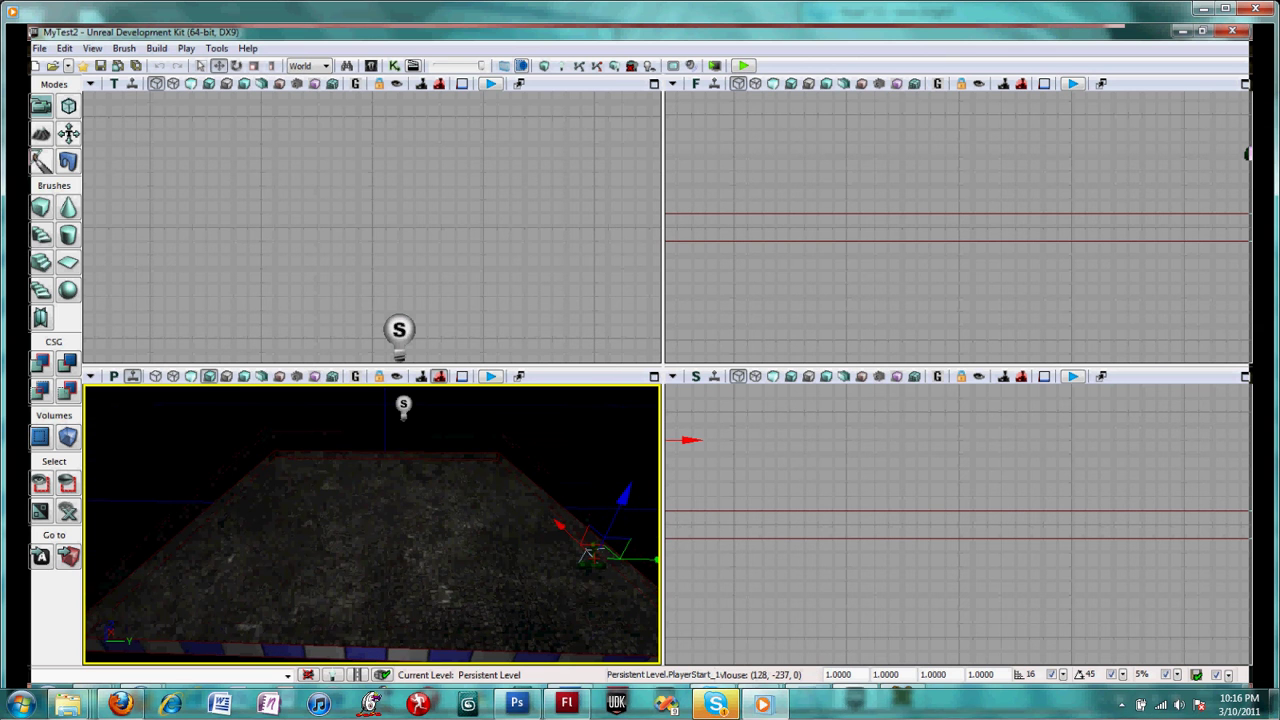
# Create a new level and add a 1024 × 1024 × 32 cube to it as solid floor geometry
pyautogui.click(39, 48)
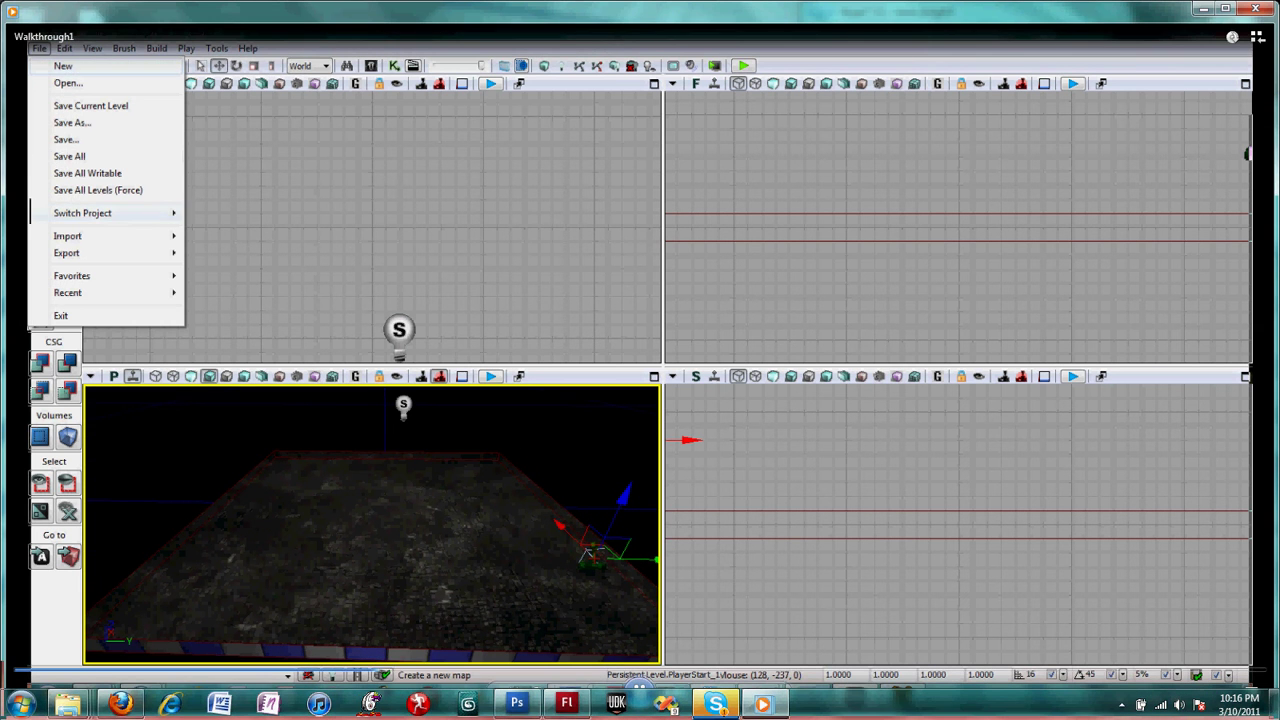
pyautogui.click(63, 66)
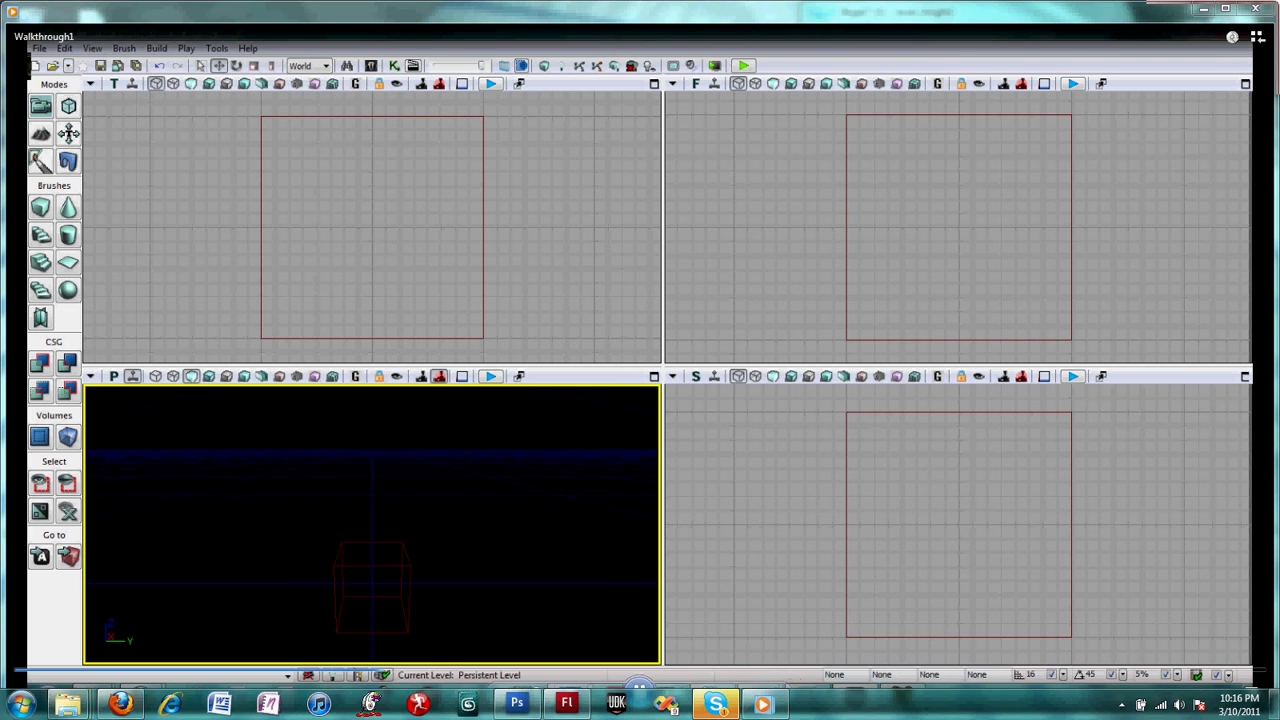
pyautogui.click(350, 566)
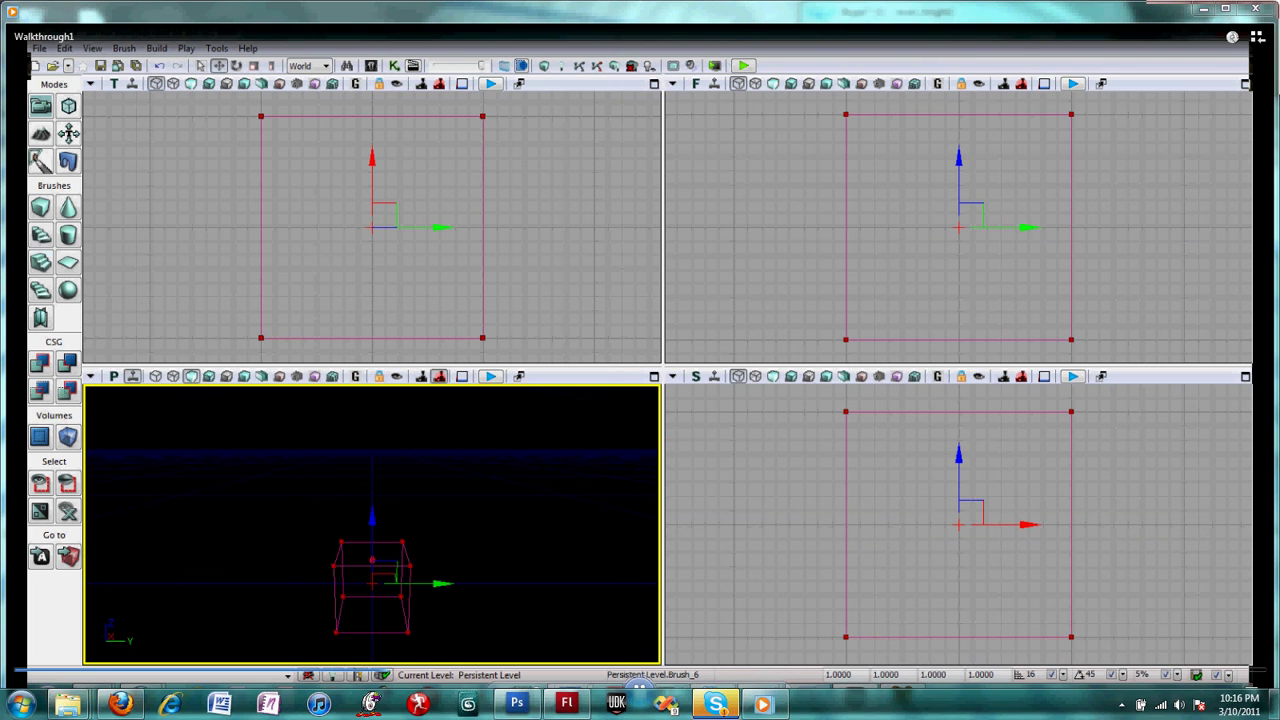
pyautogui.rightClick(41, 207)
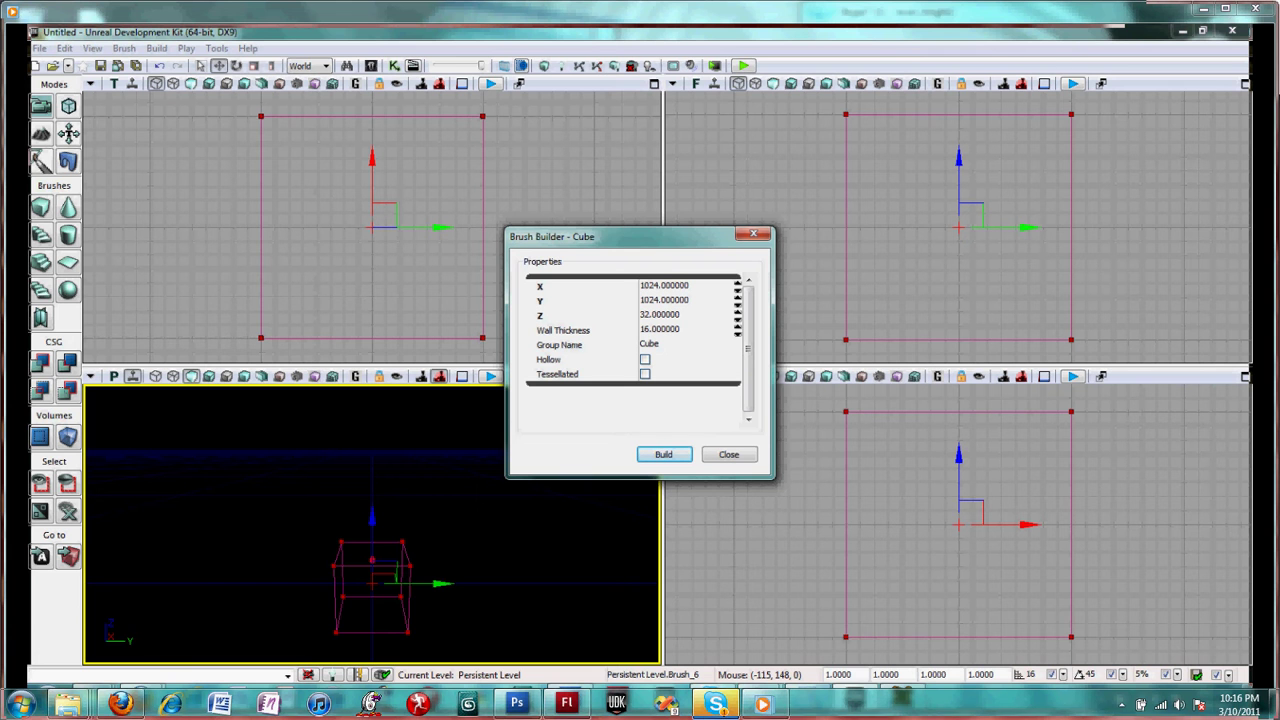
pyautogui.click(664, 454)
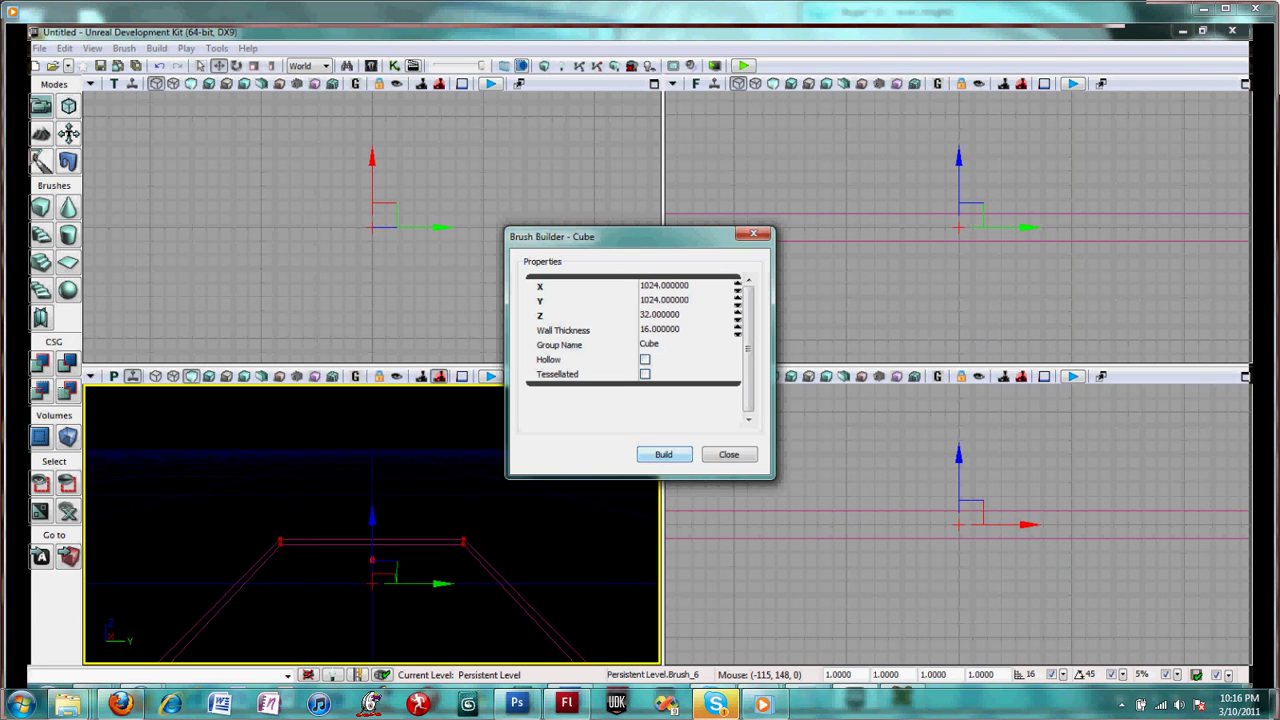
pyautogui.click(729, 455)
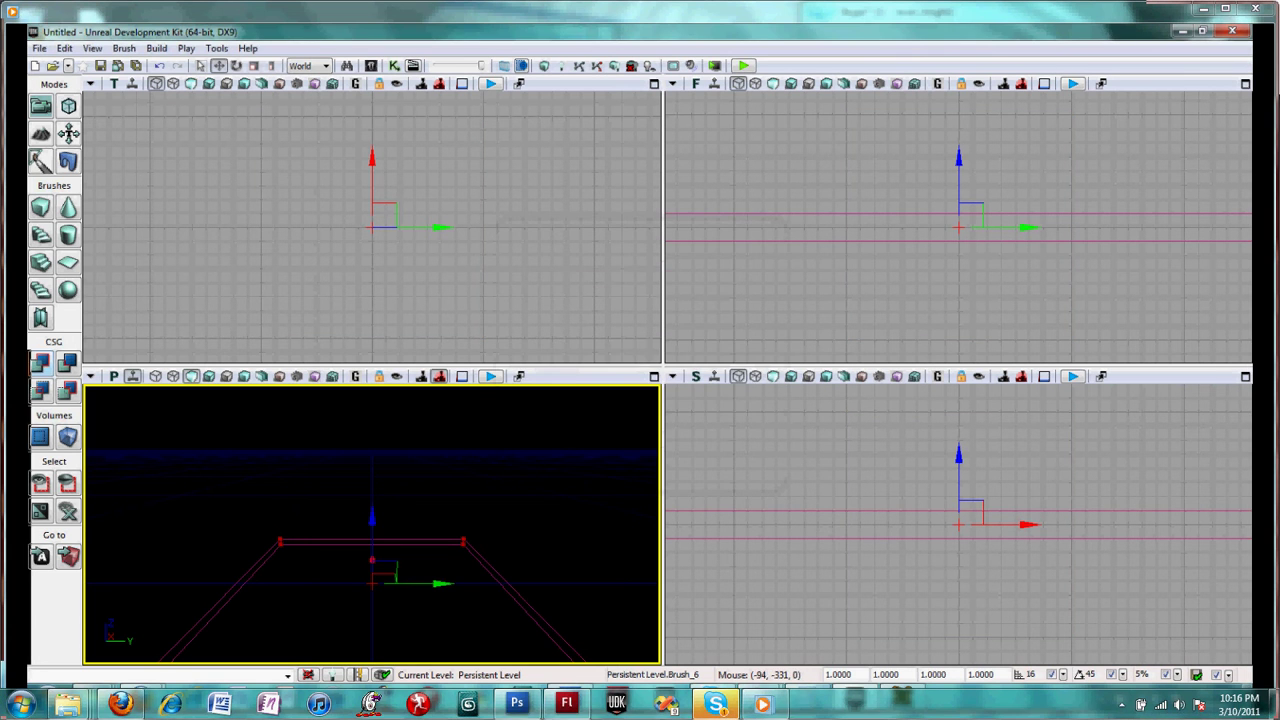
pyautogui.click(40, 364)
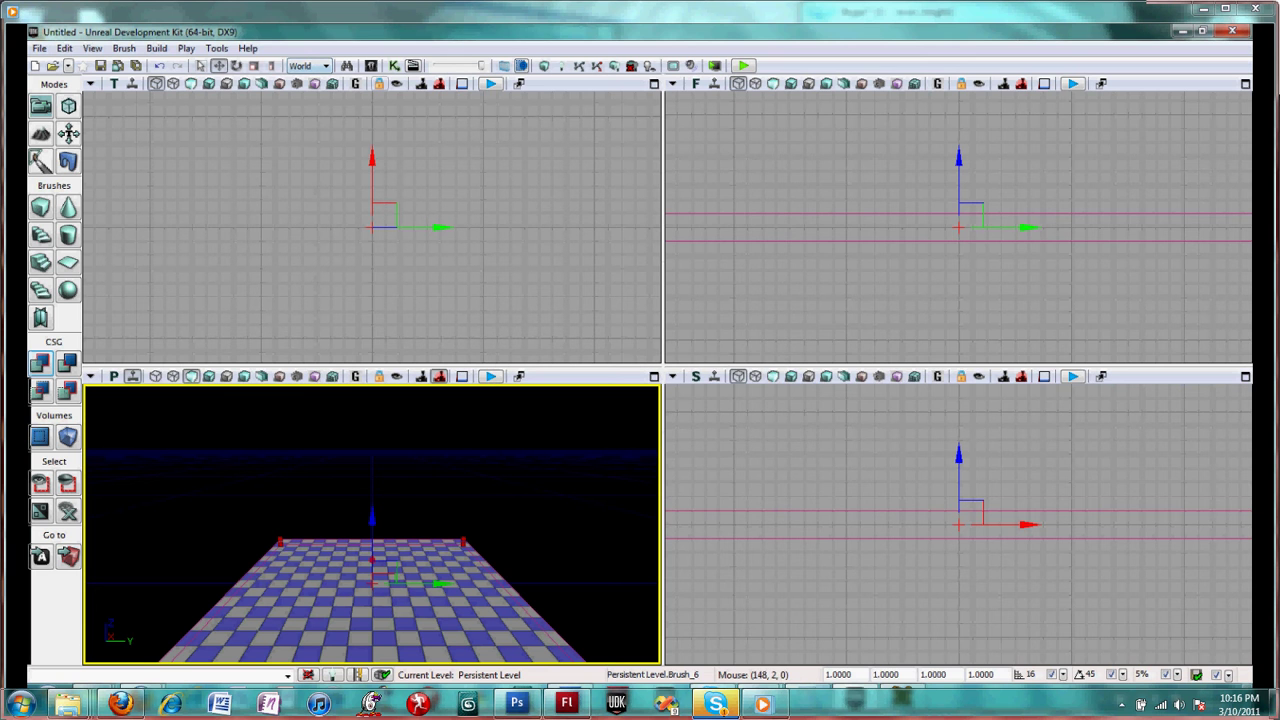
# Apply the M_NEC_Base2_BSP_TileColors_01 material from the Content Browser to the floor's top surface and clear the selection
pyautogui.click(371, 66)
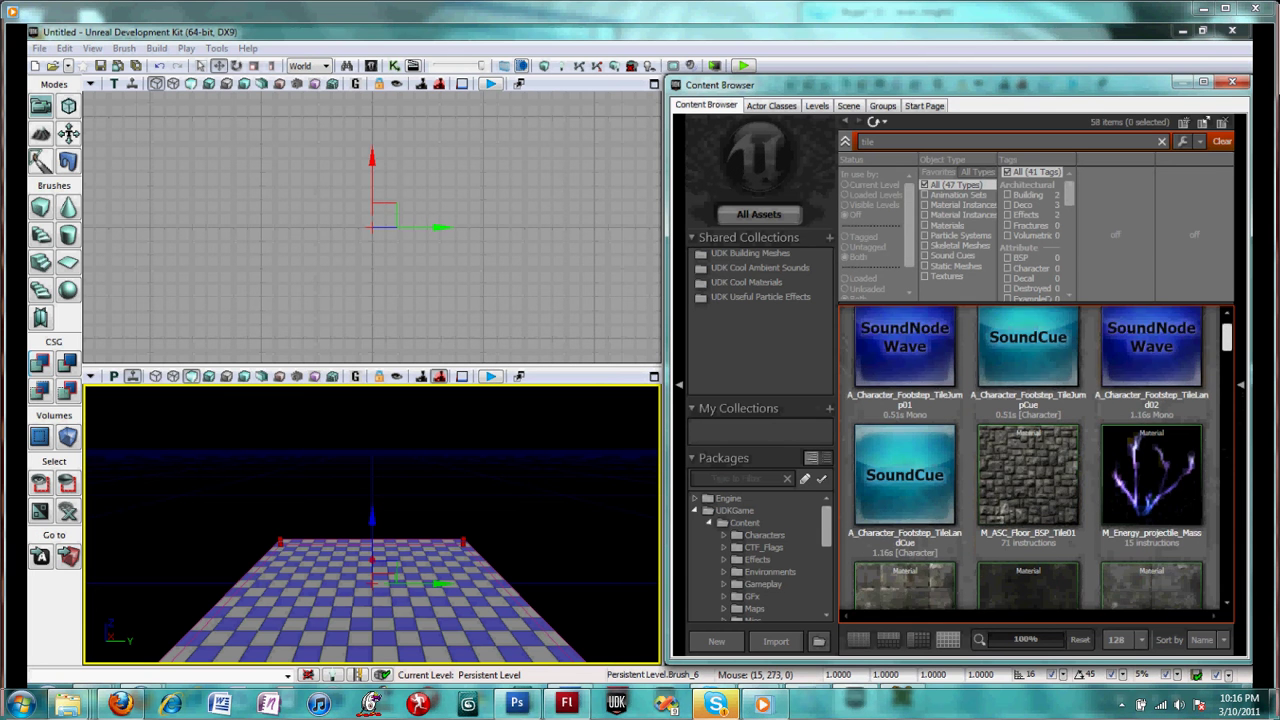
pyautogui.scroll(-5, 1035, 458)
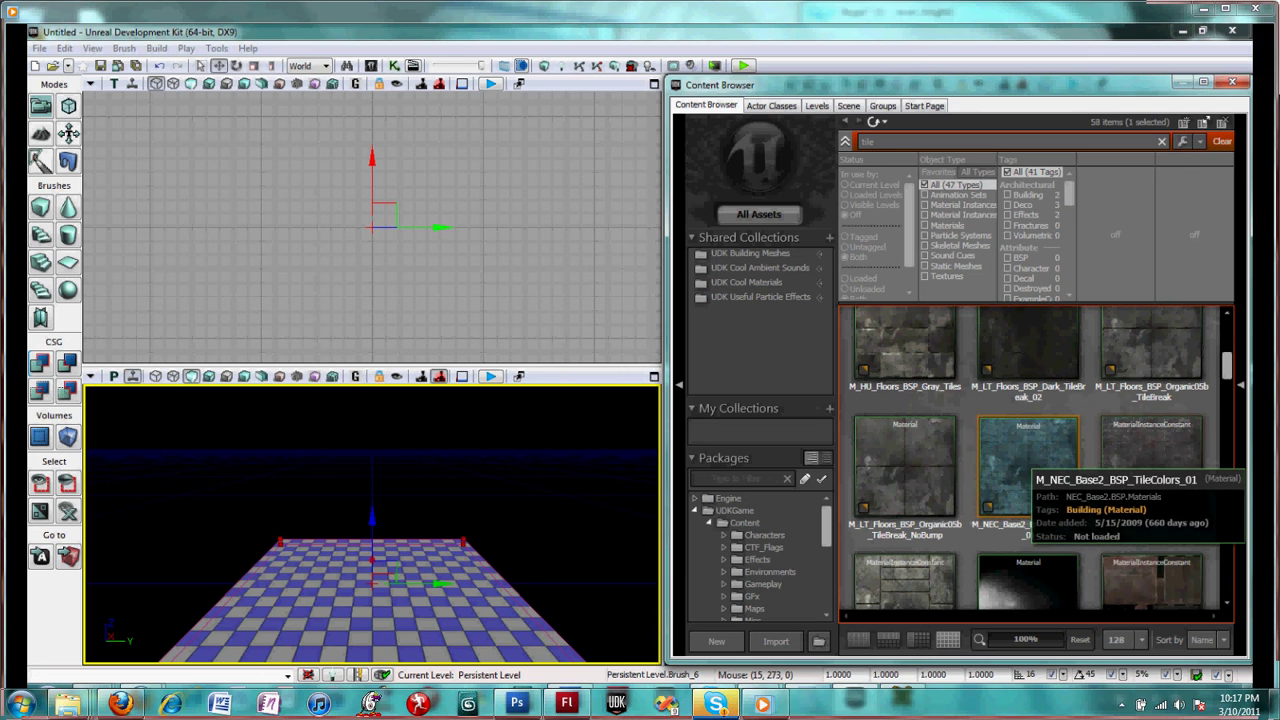
pyautogui.moveTo(1028, 465); pyautogui.dragTo(400, 610)
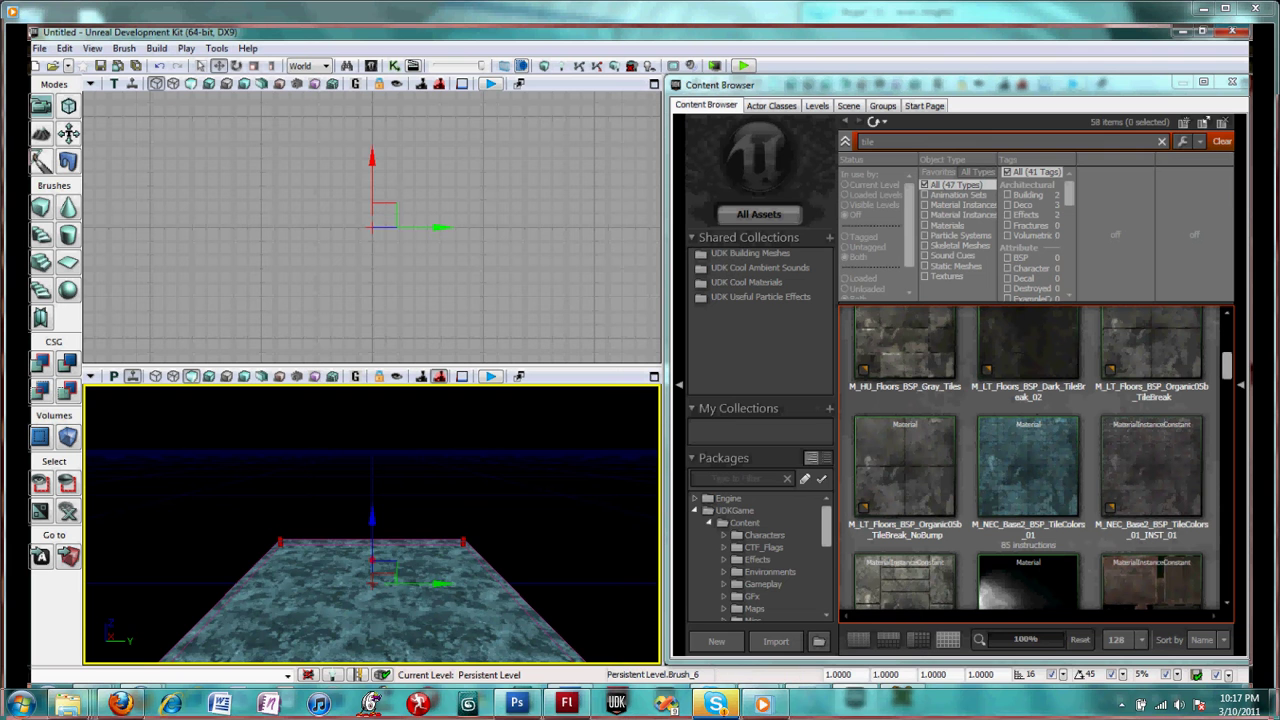
pyautogui.press('Escape')
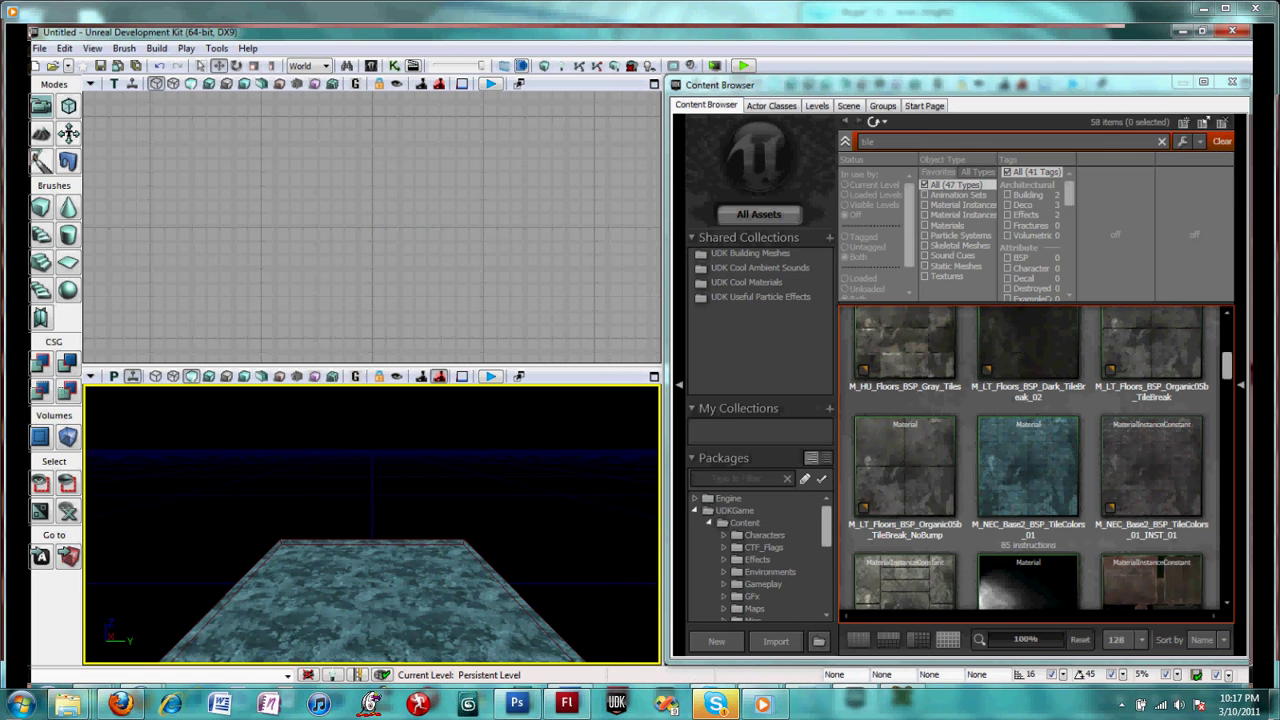
# Add a point light near the middle of the floor and raise it above the surface
pyautogui.moveTo(372, 520); pyautogui.dragTo(366, 584, button='right')
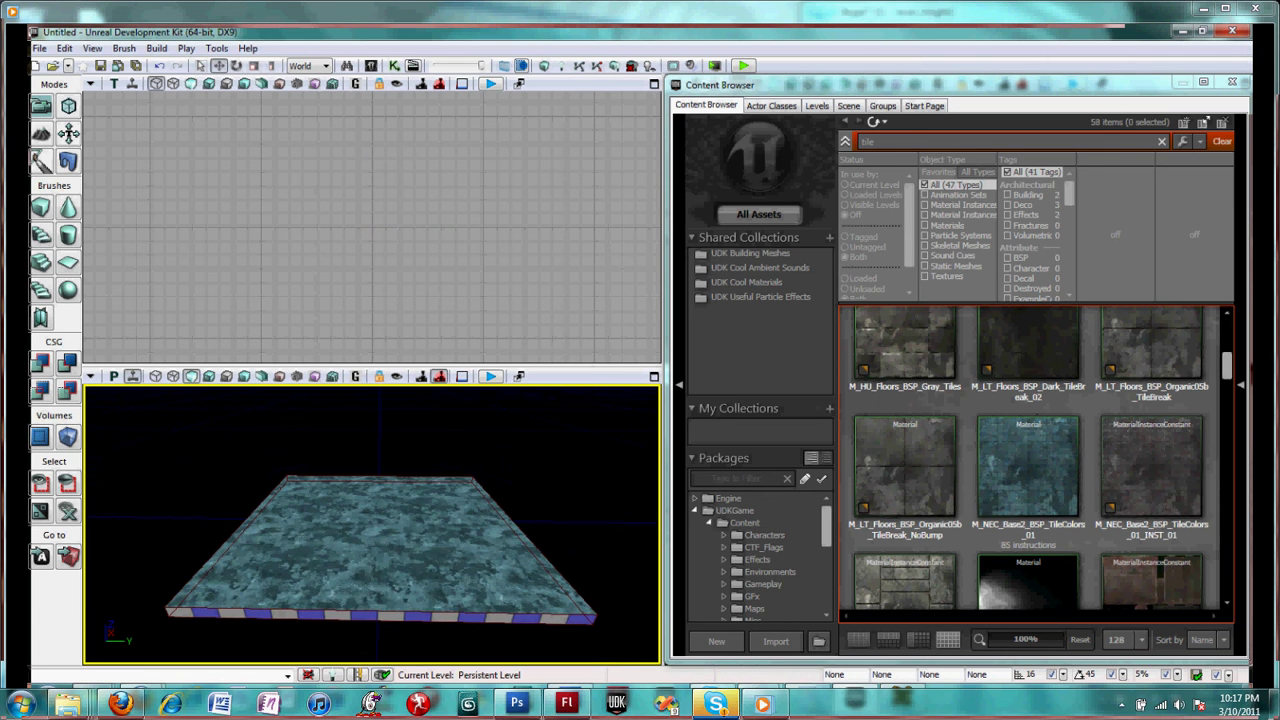
pyautogui.rightClick(390, 508)
pyautogui.moveTo(440, 441)
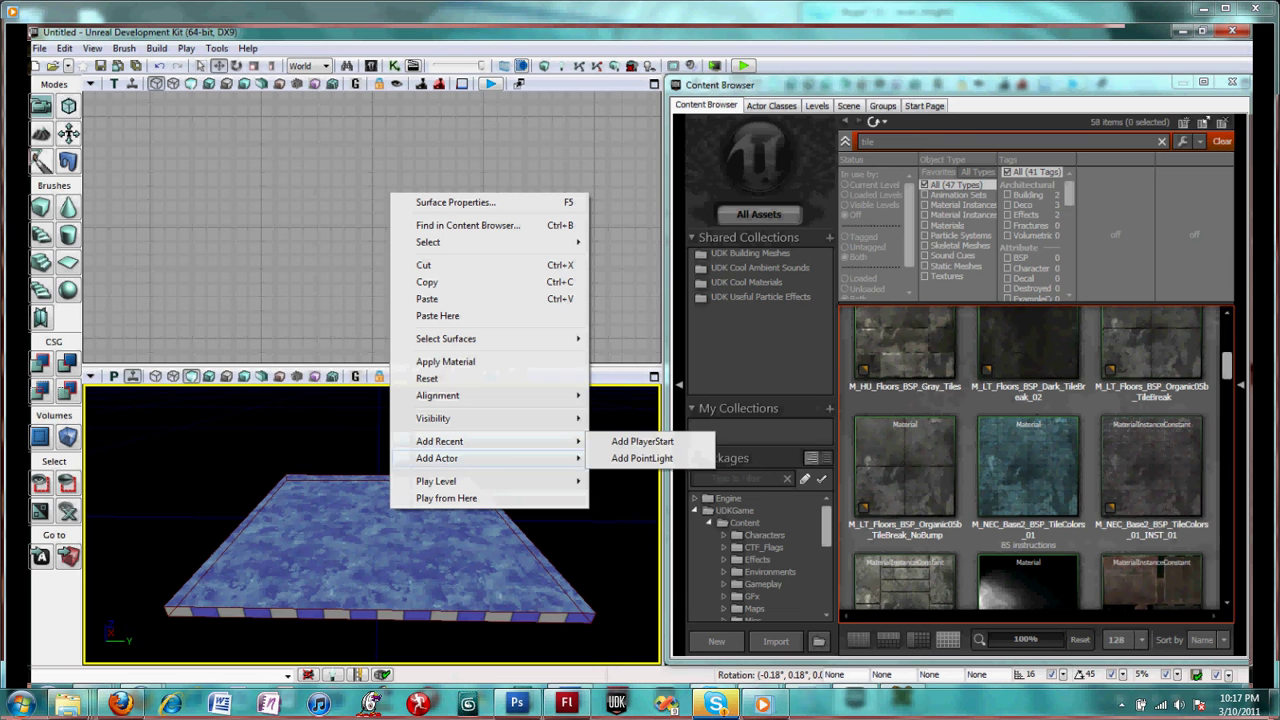
pyautogui.click(650, 458)
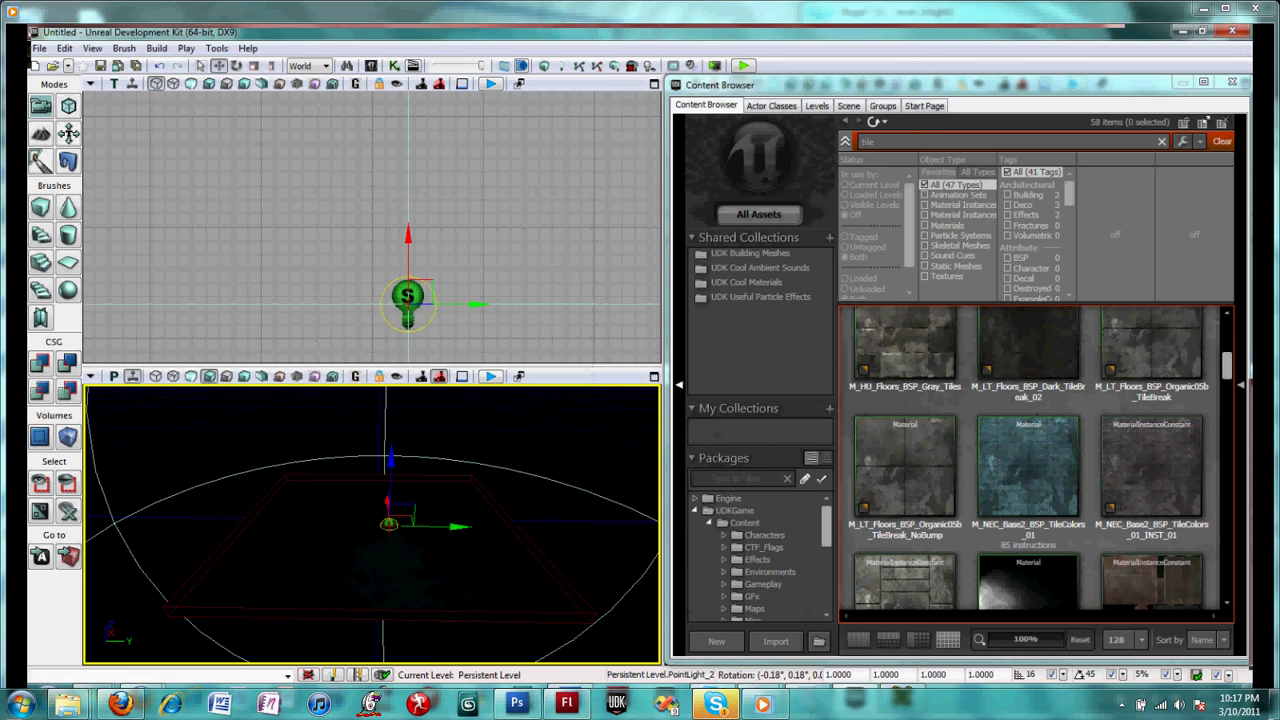
pyautogui.moveTo(390, 460); pyautogui.dragTo(390, 394)
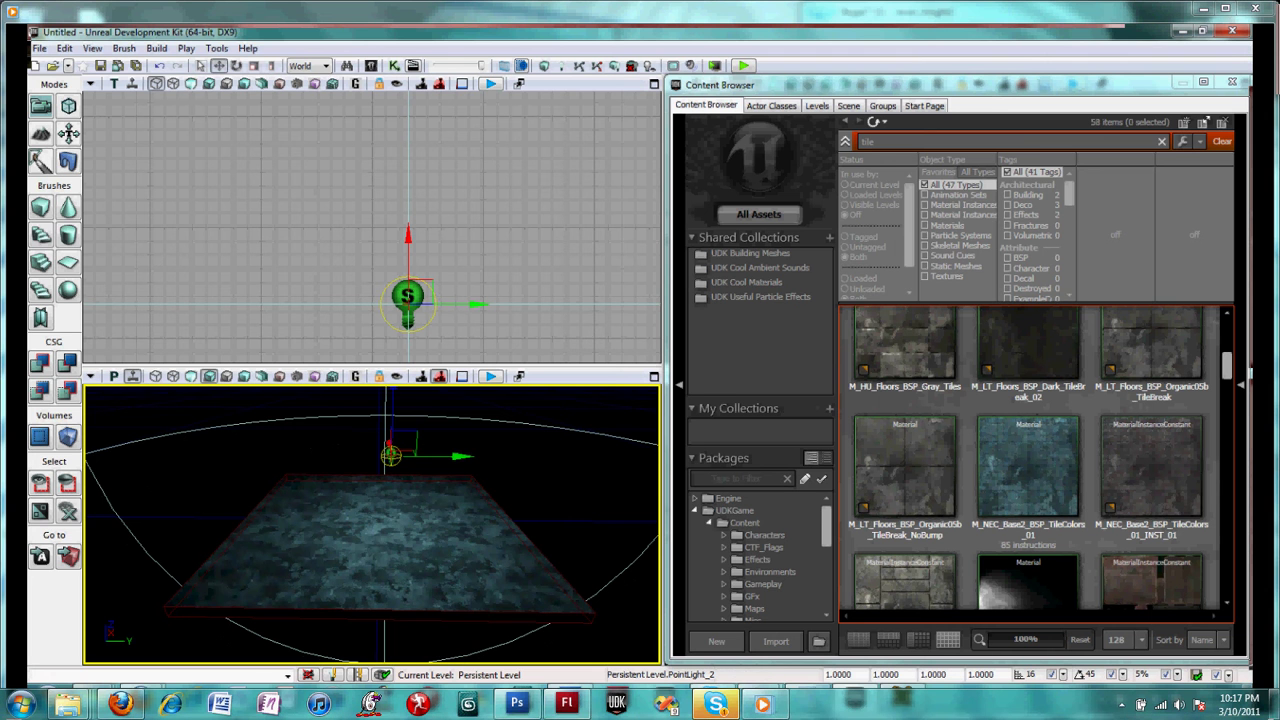
# Add a PlayerStart actor on the floor's top surface, close to one side edge
pyautogui.rightClick(502, 552)
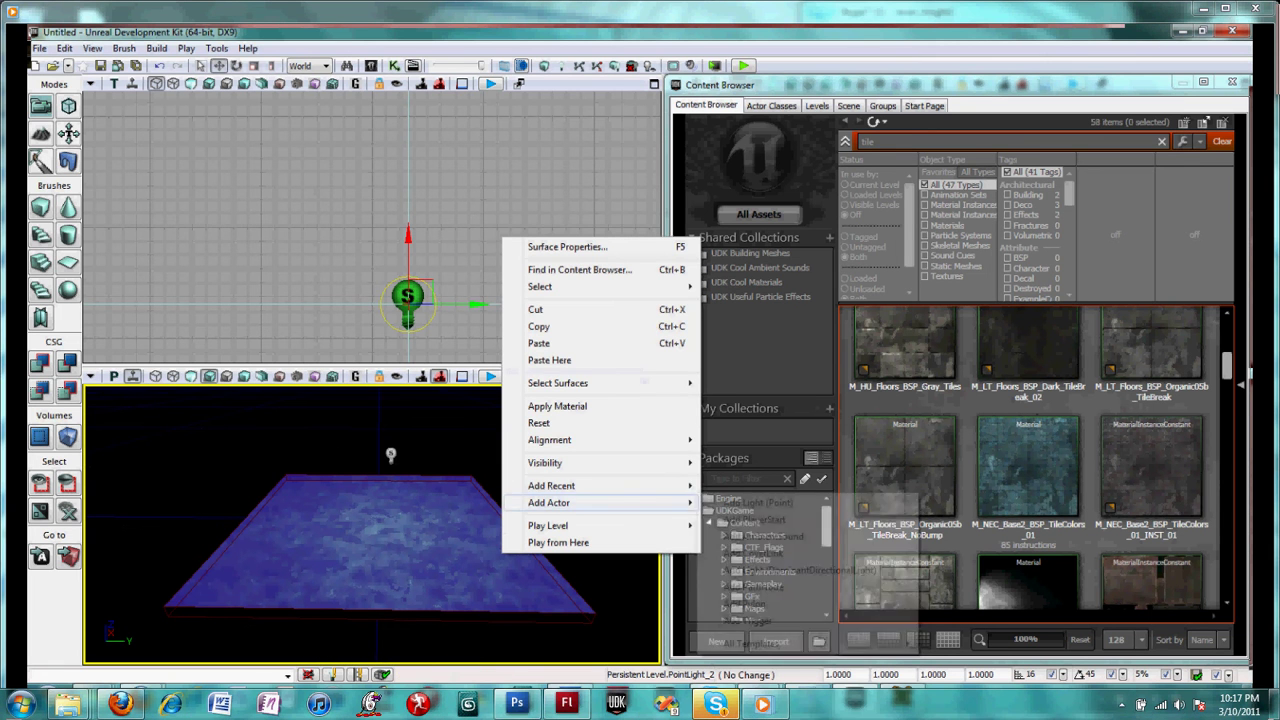
pyautogui.moveTo(549, 503)
pyautogui.click(754, 519)
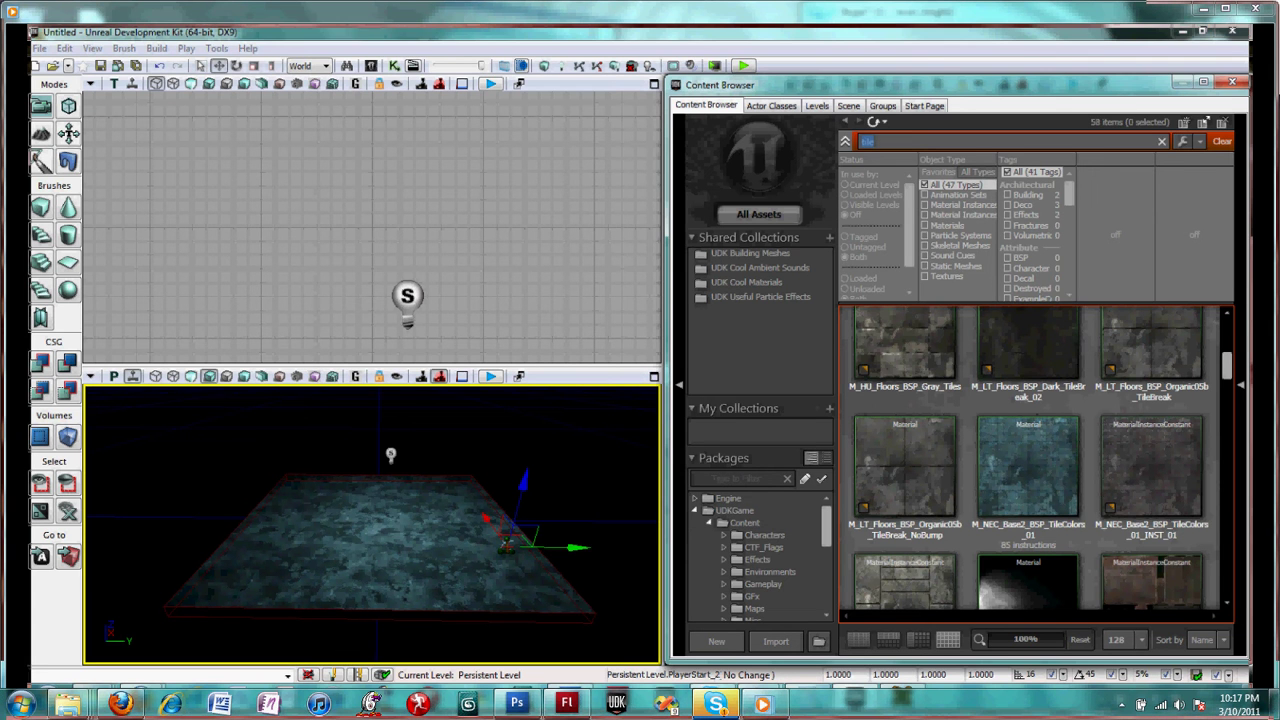
# Search the Content Browser for "arch" and place the S_NEC_Arches_SM_CABrick_STRa mesh on the far part of the floor
pyautogui.press('BackSpace')
pyautogui.press('BackSpace')
pyautogui.press('BackSpace')
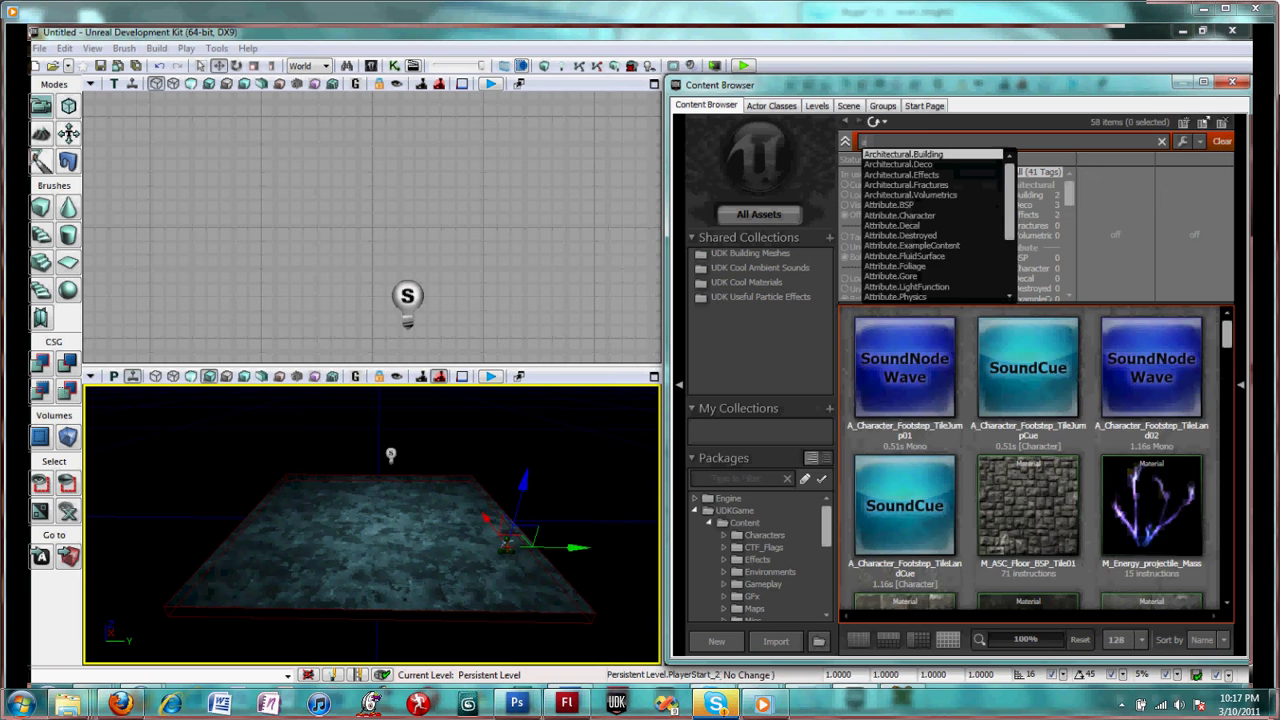
pyautogui.write('rchi')
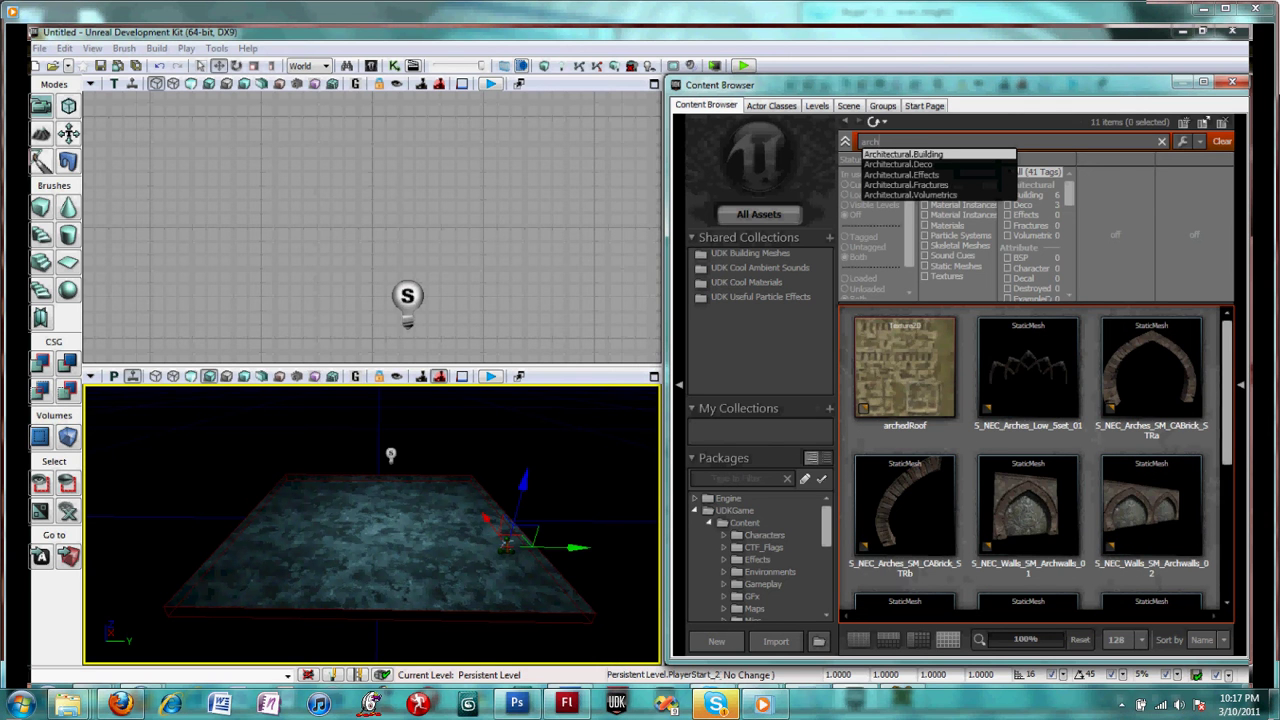
pyautogui.click(1151, 368)
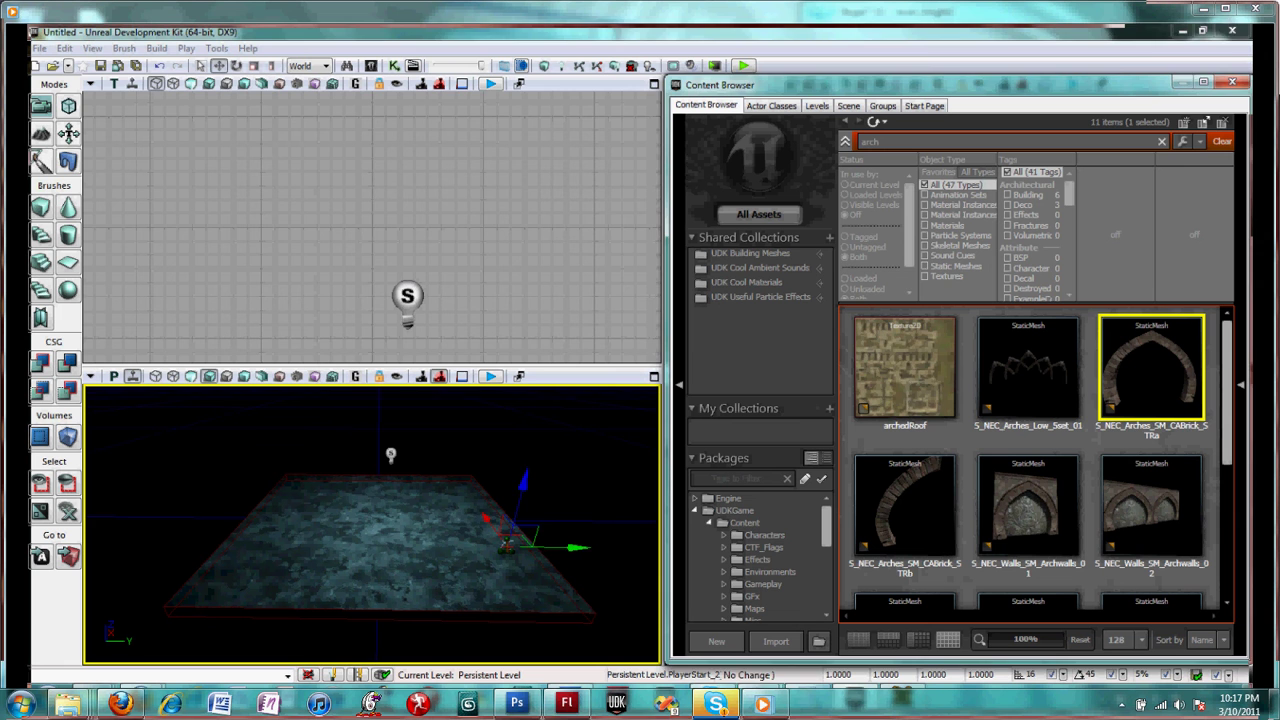
pyautogui.moveTo(1151, 368); pyautogui.dragTo(326, 504)
# Rotate the arch 90° about its vertical axis in the Top viewport and move it closer to the floor's far corner
pyautogui.moveTo(338, 138); pyautogui.dragTo(477, 274)
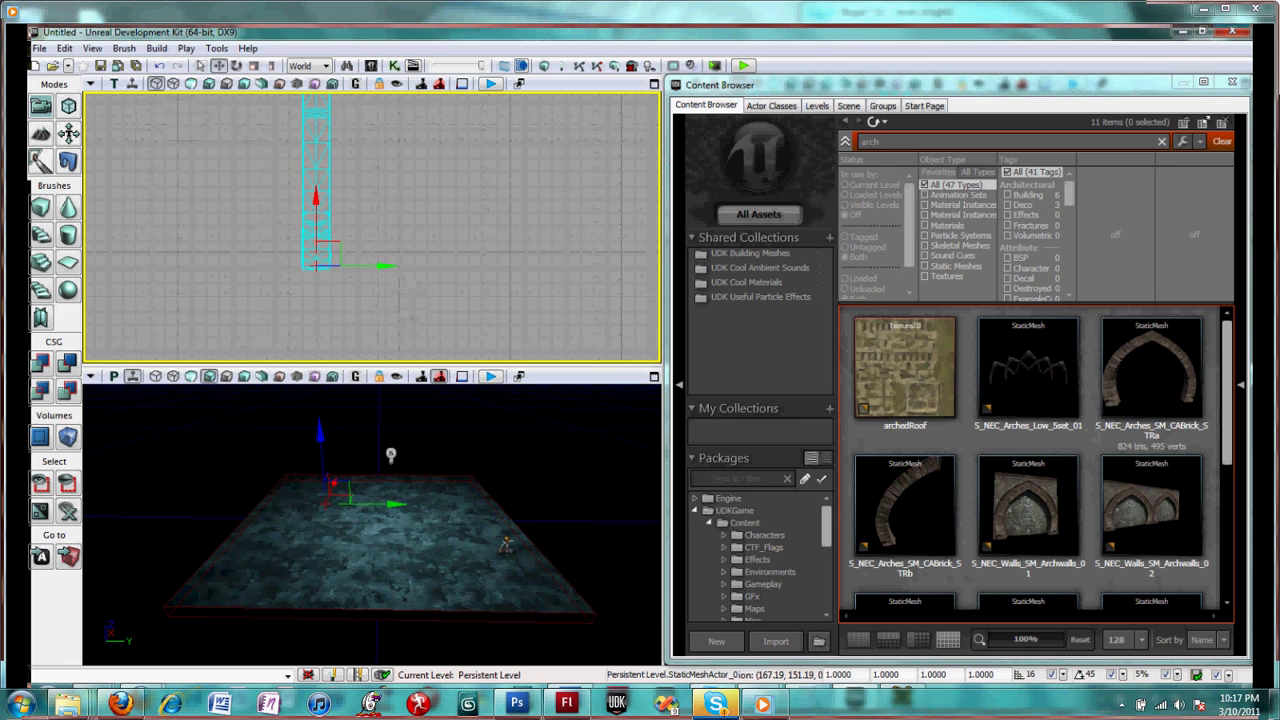
pyautogui.scroll(-6, 475, 272)
pyautogui.moveTo(385, 109); pyautogui.dragTo(362, 128)
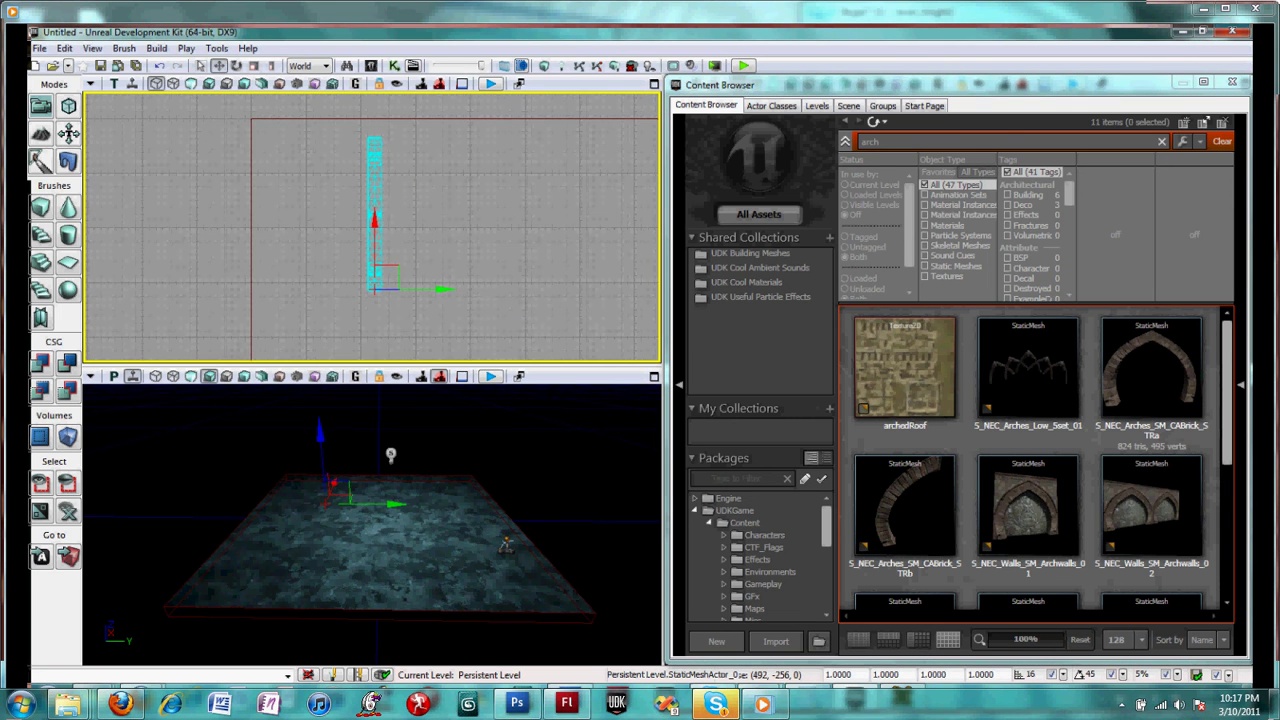
pyautogui.press('space')
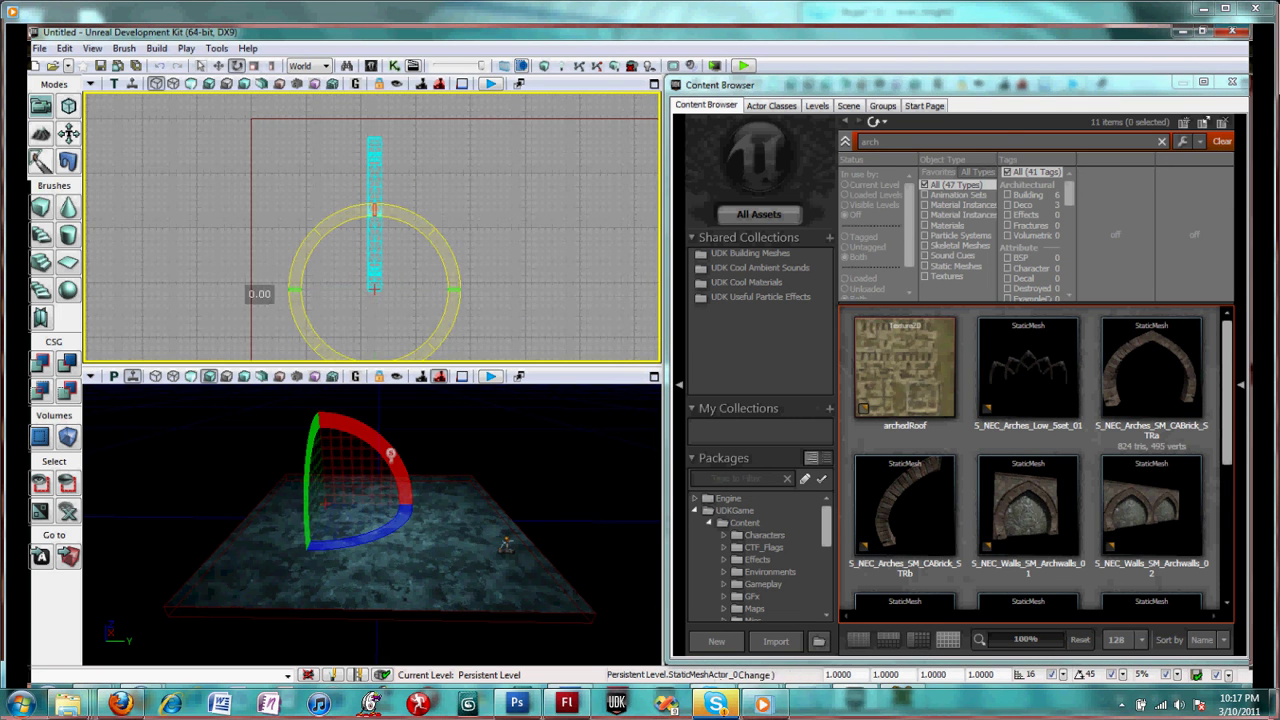
pyautogui.moveTo(432, 230); pyautogui.dragTo(455, 293)
pyautogui.press('space')
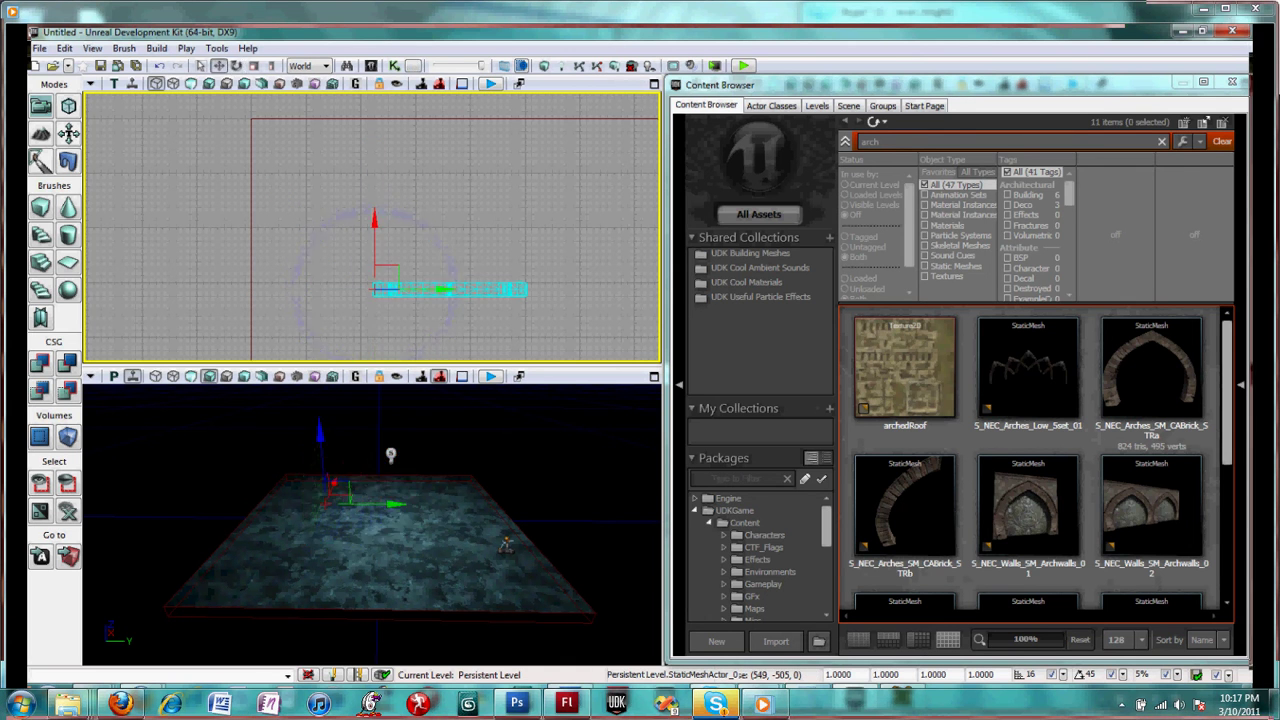
pyautogui.moveTo(396, 267); pyautogui.dragTo(355, 233)
pyautogui.moveTo(372, 525); pyautogui.dragTo(374, 521)
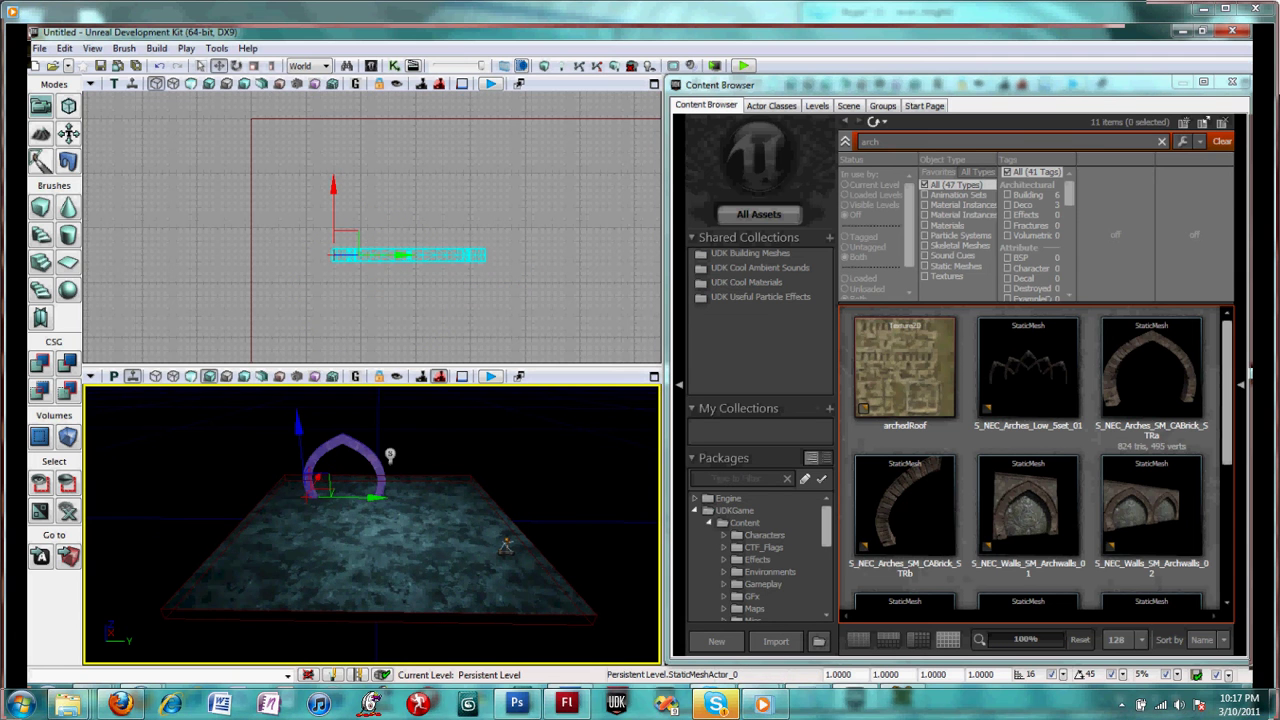
pyautogui.moveTo(374, 521)
pyautogui.mouseDown(button='right')
pyautogui.moveTo(394, 550)
pyautogui.moveTo(404, 519)
pyautogui.mouseUp(button='right')
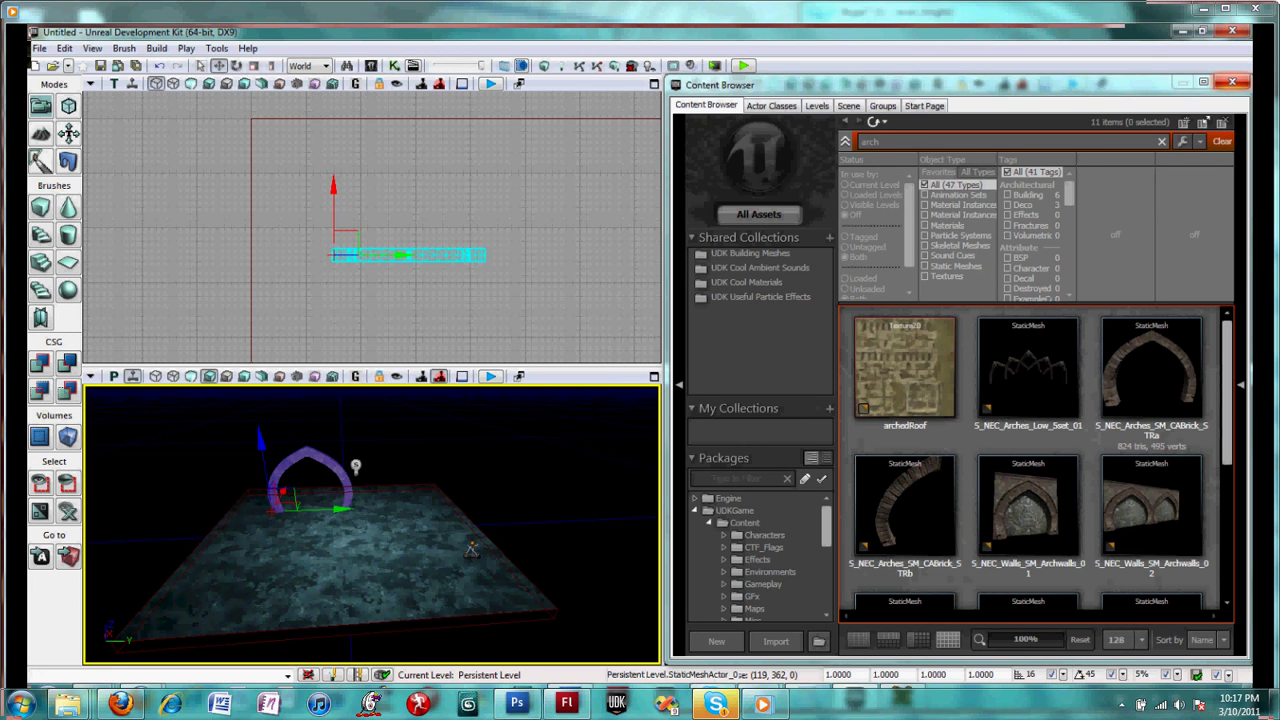
# Close the Content Browser, add a Trigger actor at the arch, and align it with the arch's thickness in the Top viewport
pyautogui.click(1232, 81)
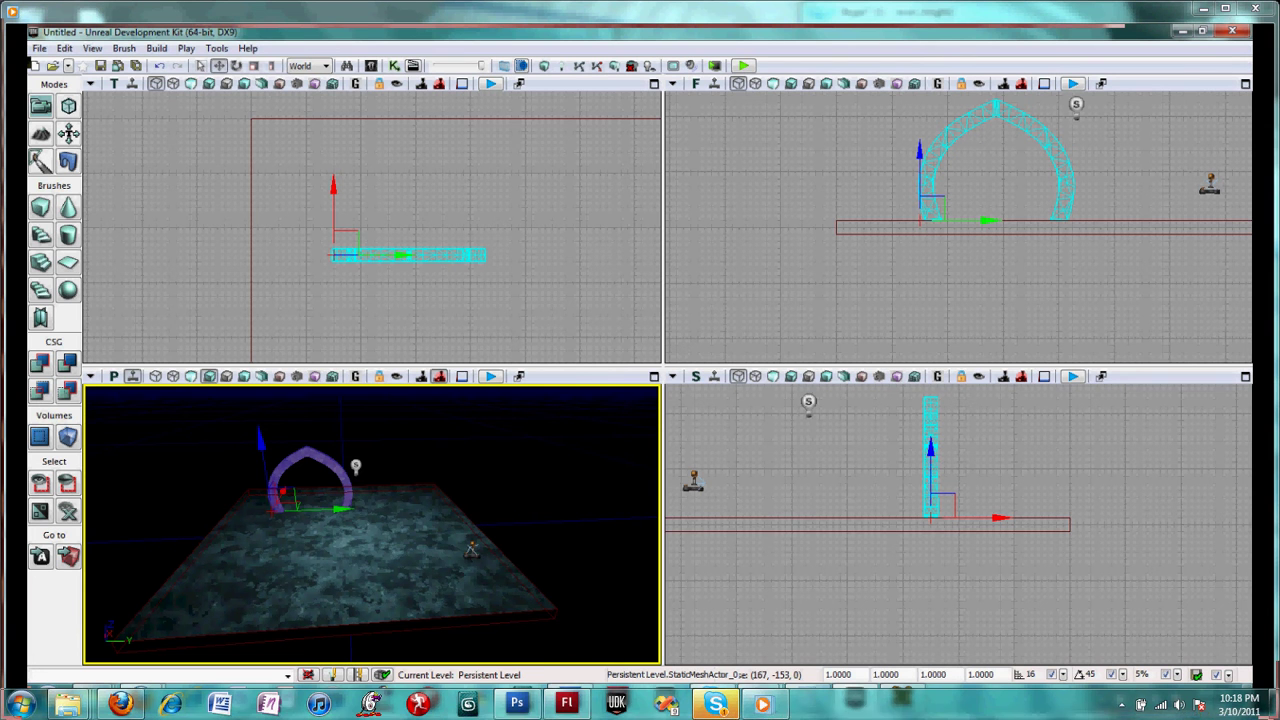
pyautogui.rightClick(406, 184)
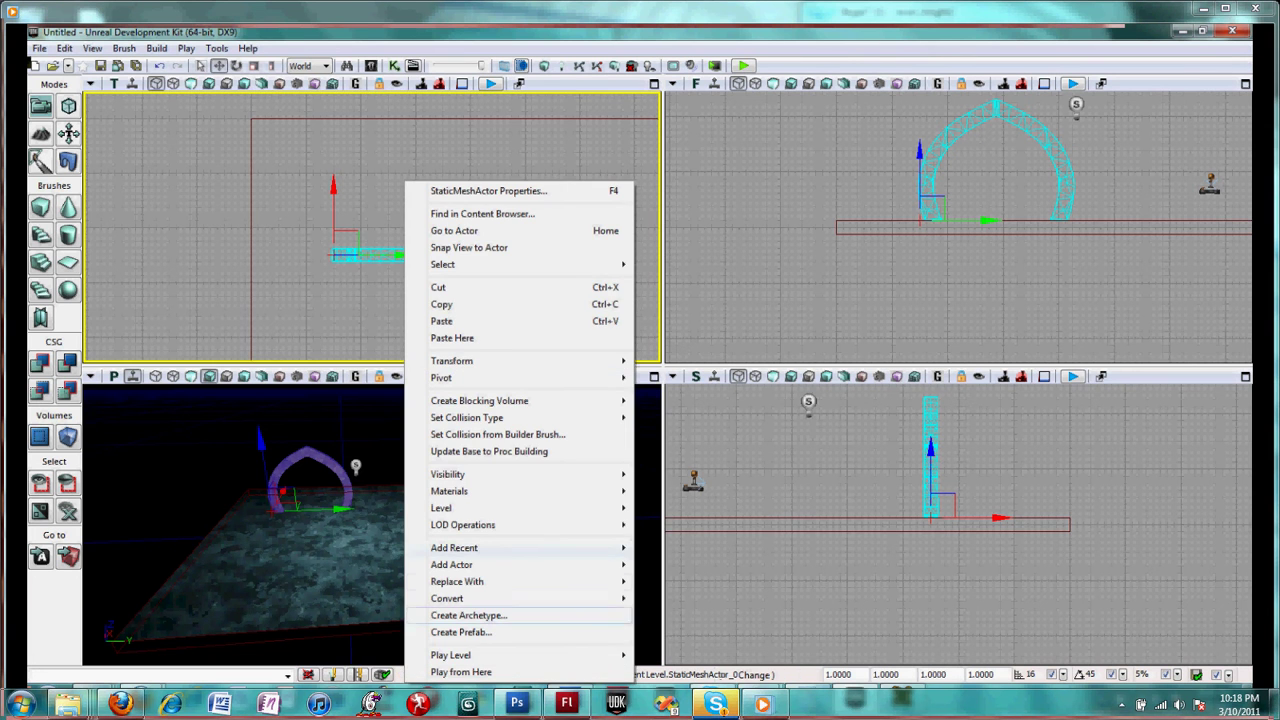
pyautogui.moveTo(500, 565)
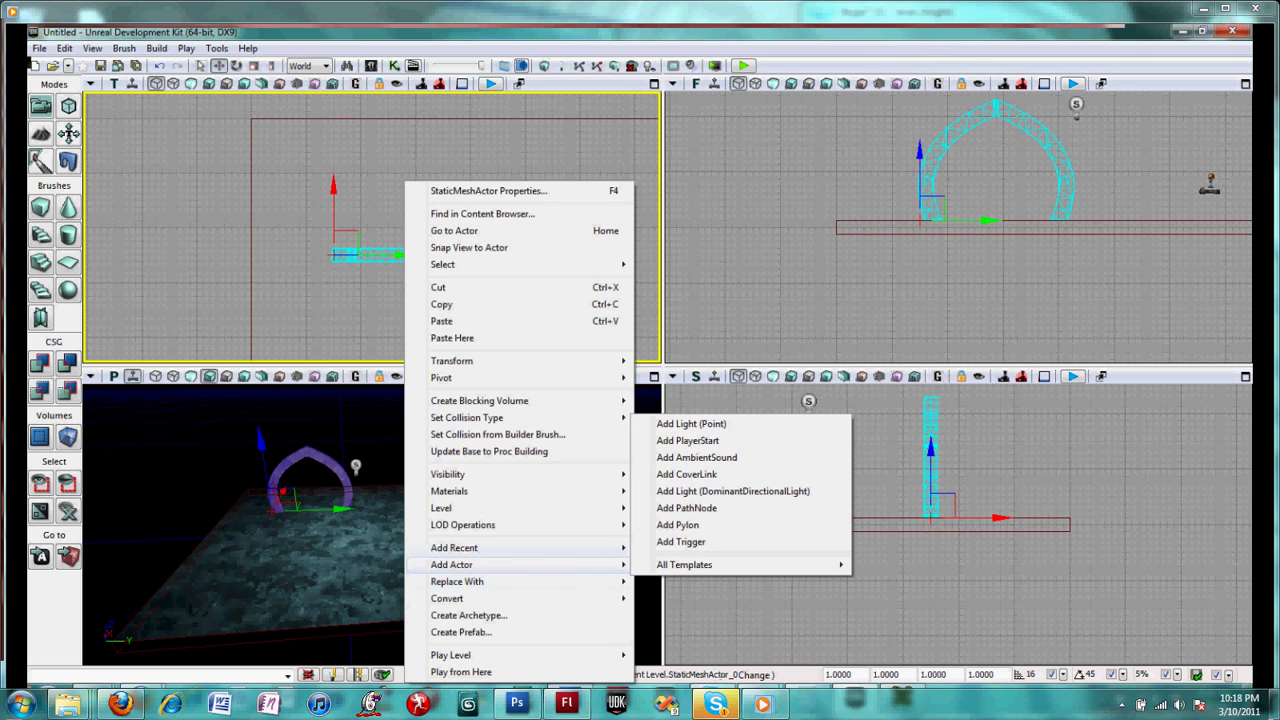
pyautogui.click(681, 541)
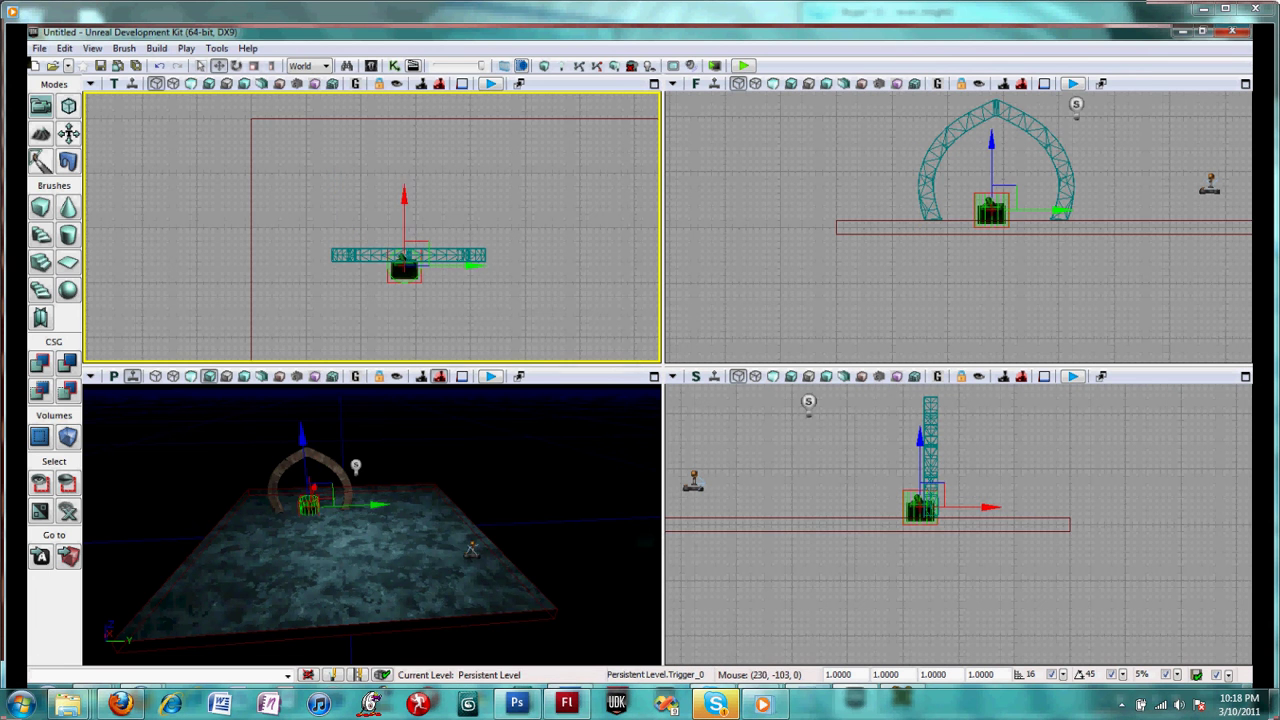
pyautogui.moveTo(427, 242); pyautogui.dragTo(427, 232)
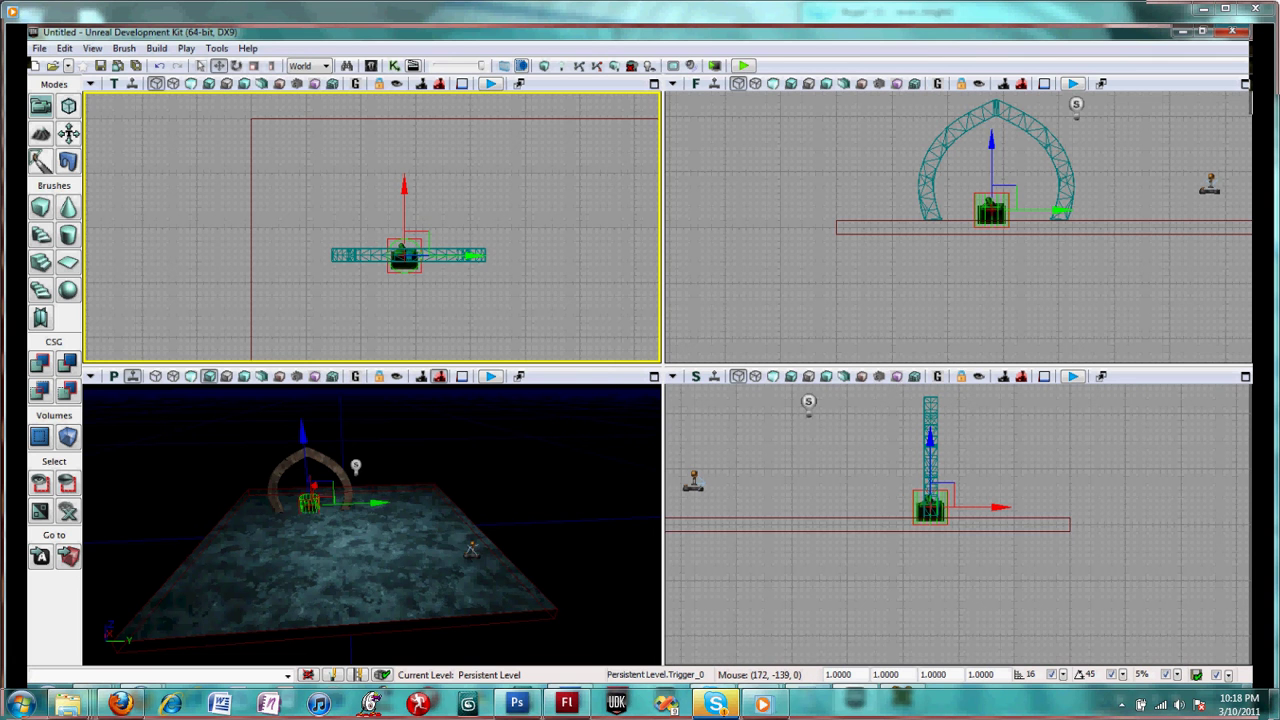
# Set the trigger's Collision Radius to 128 and its Collision Height to 80
pyautogui.doubleClick(408, 261)
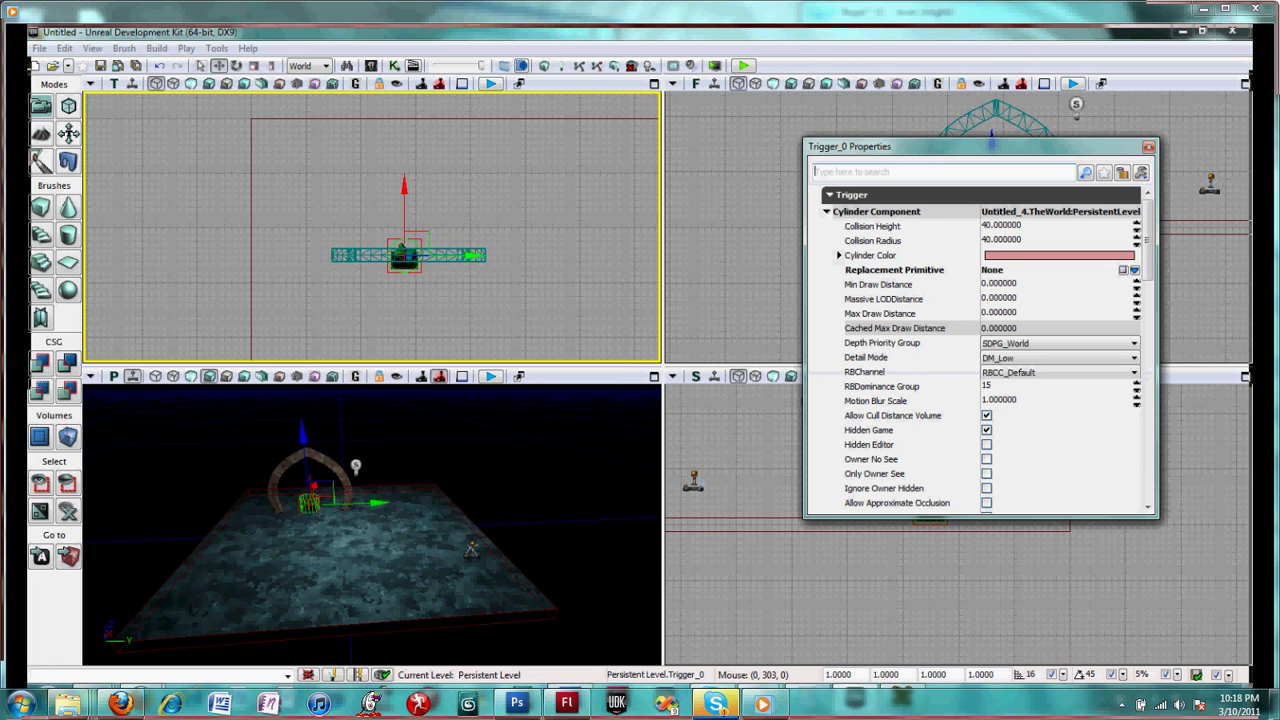
pyautogui.click(1001, 240)
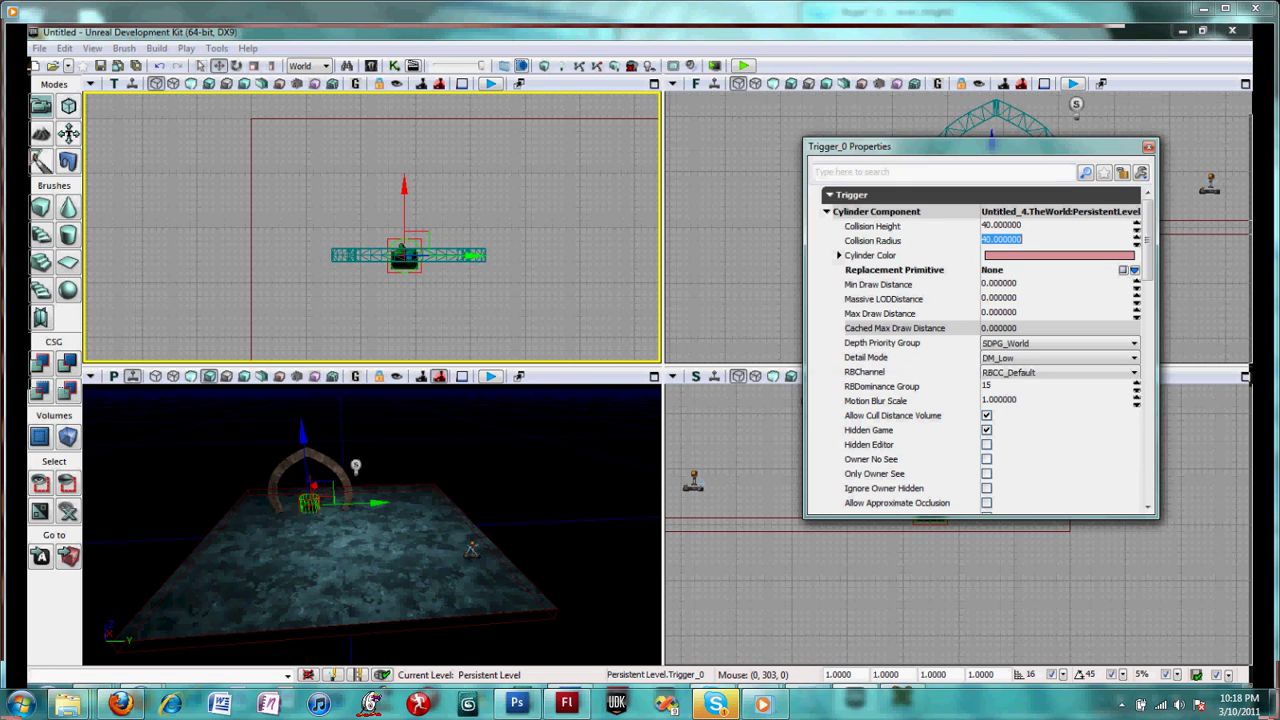
pyautogui.write('10')
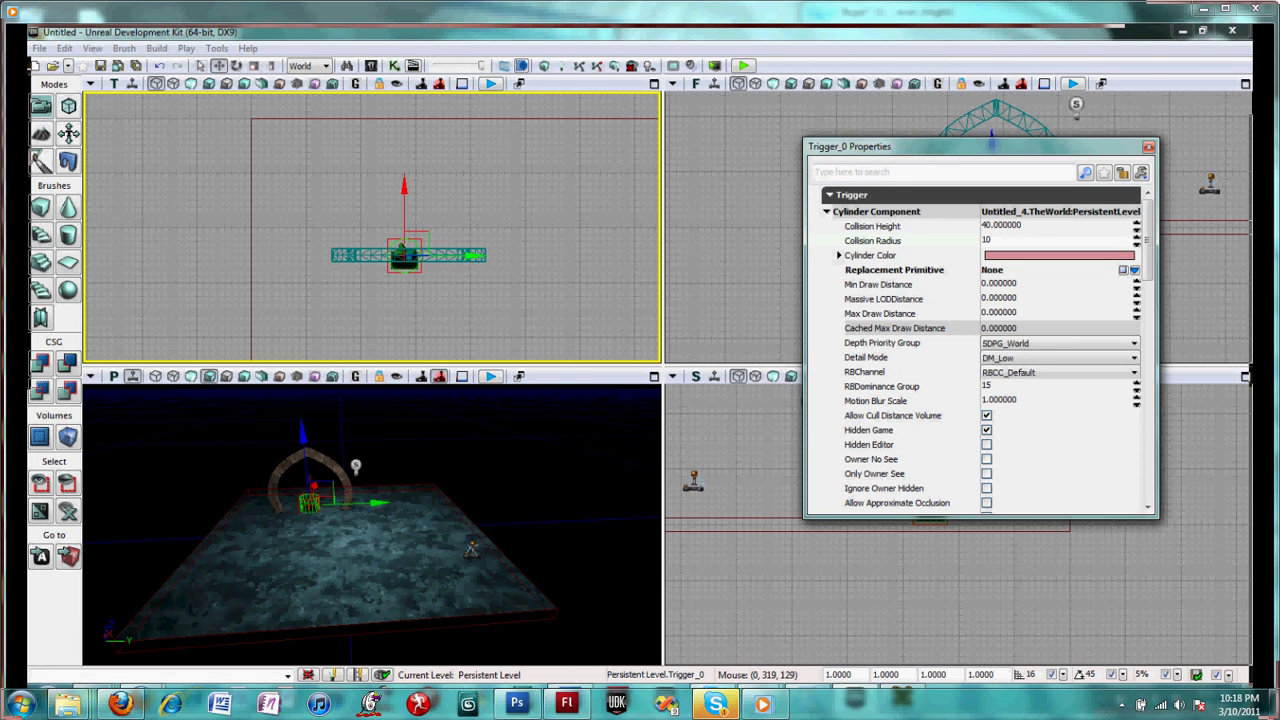
pyautogui.write('128')
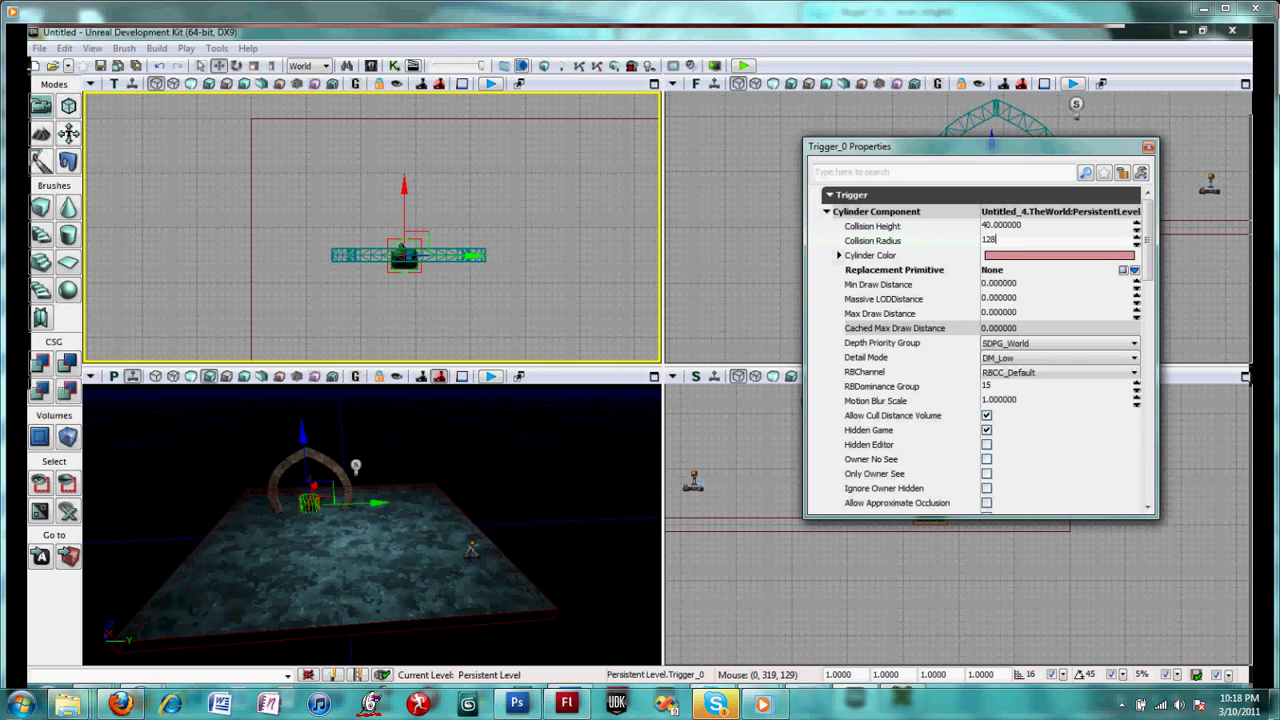
pyautogui.press('Return')
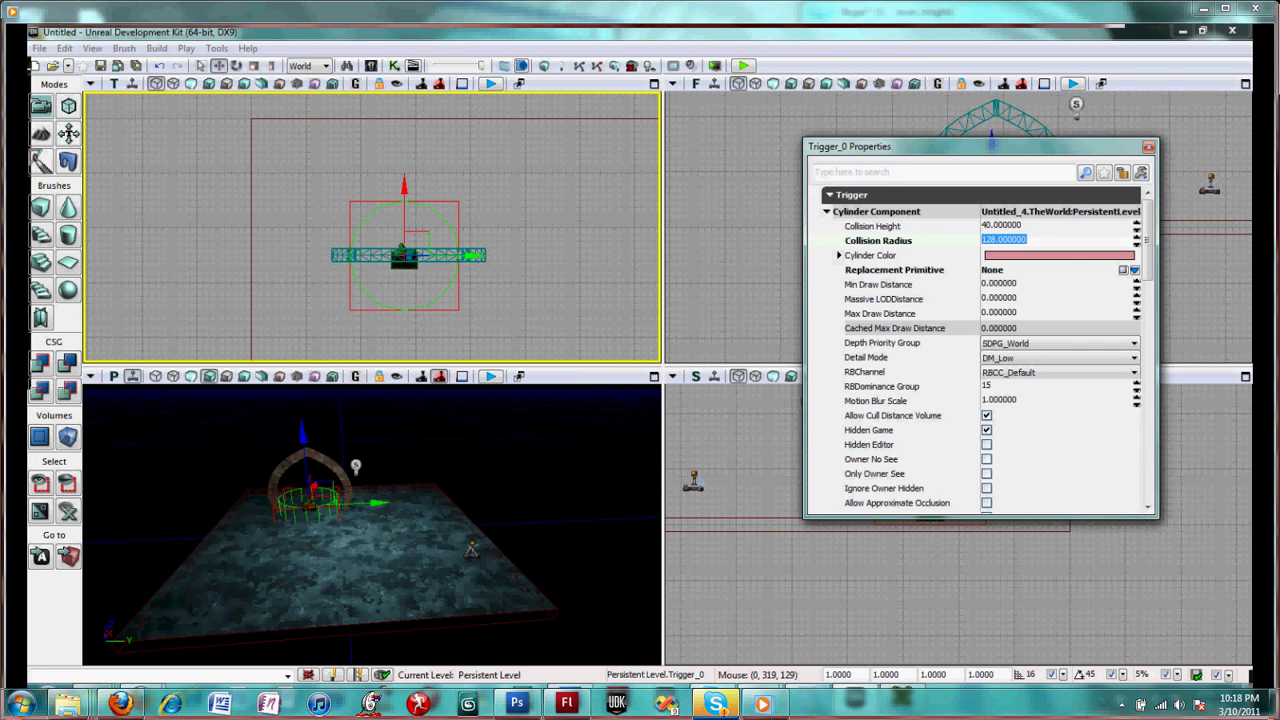
pyautogui.click(1002, 226)
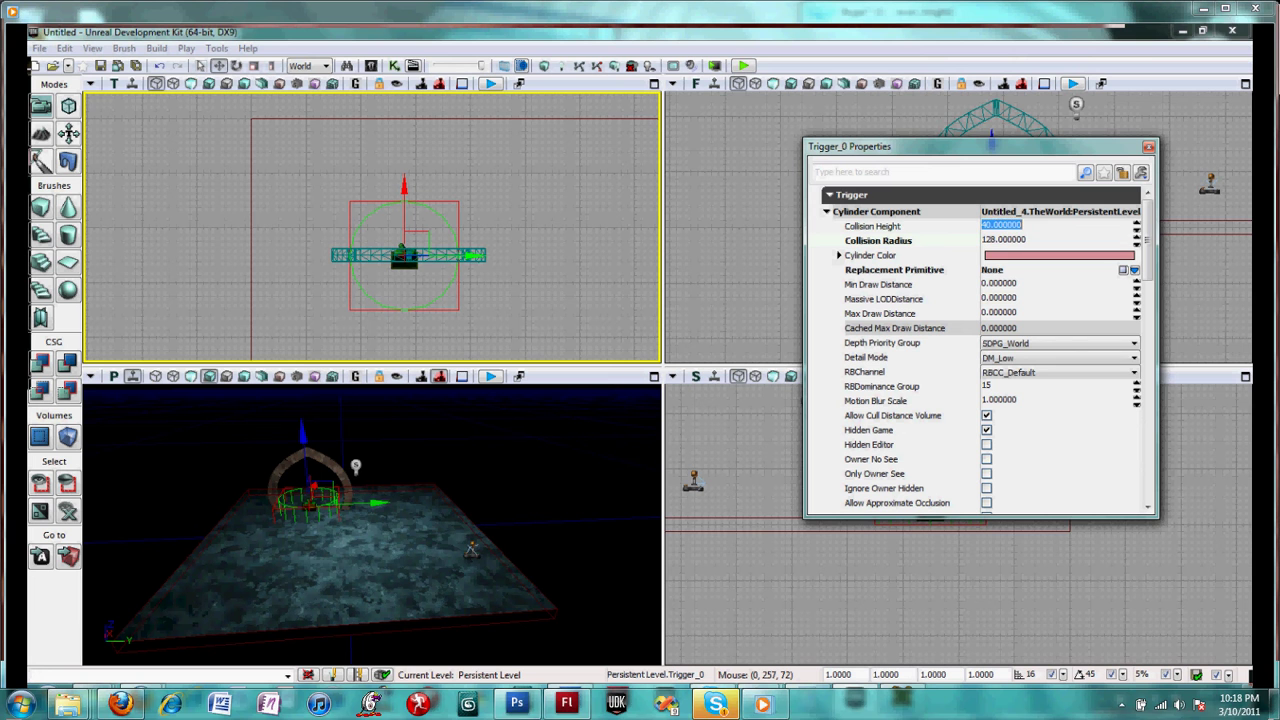
pyautogui.write('80')
pyautogui.press('Return')
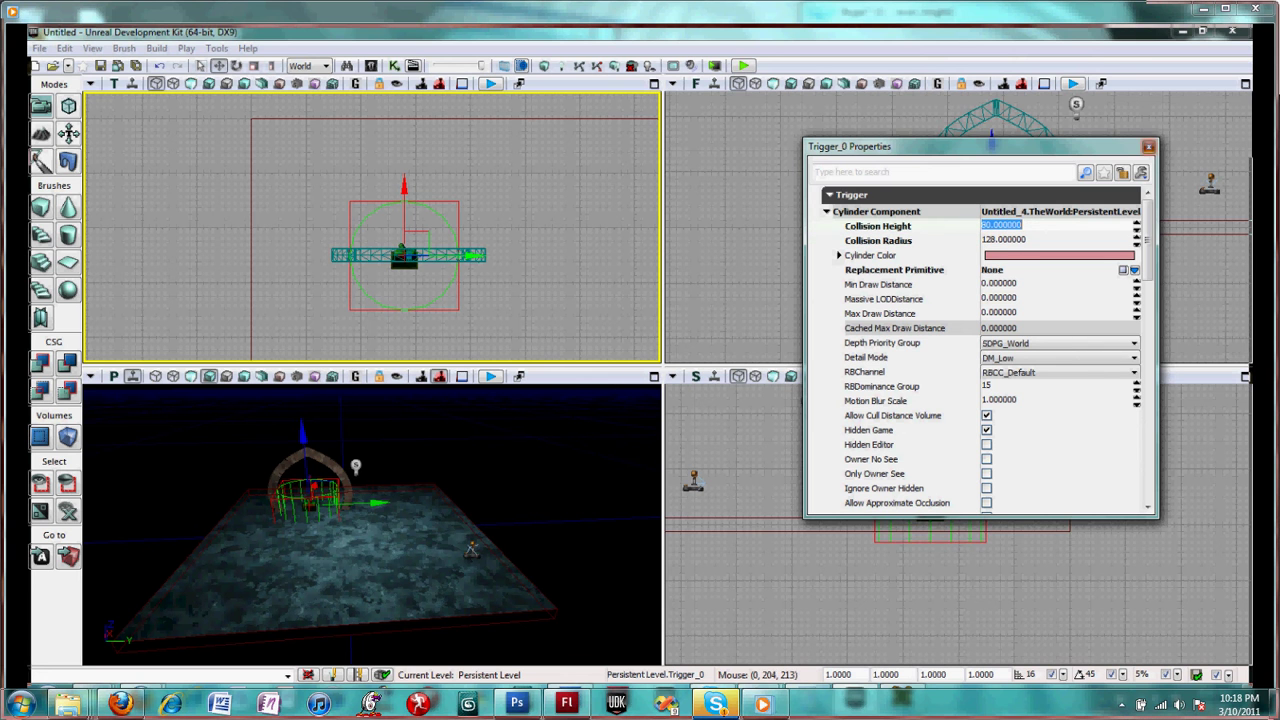
pyautogui.click(1148, 146)
# Raise the trigger until its cylinder rests on the floor and centre it sideways within the arch opening
pyautogui.moveTo(991, 143); pyautogui.dragTo(991, 116)
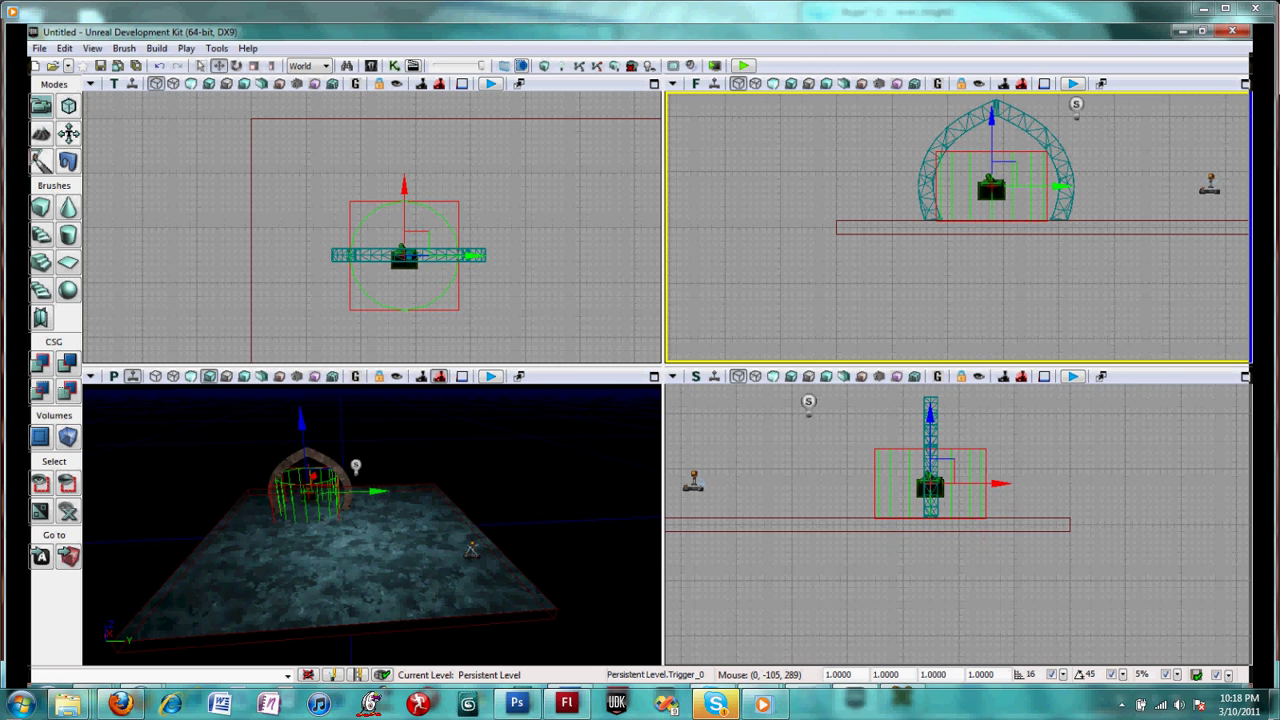
pyautogui.moveTo(1058, 186); pyautogui.dragTo(1061, 186)
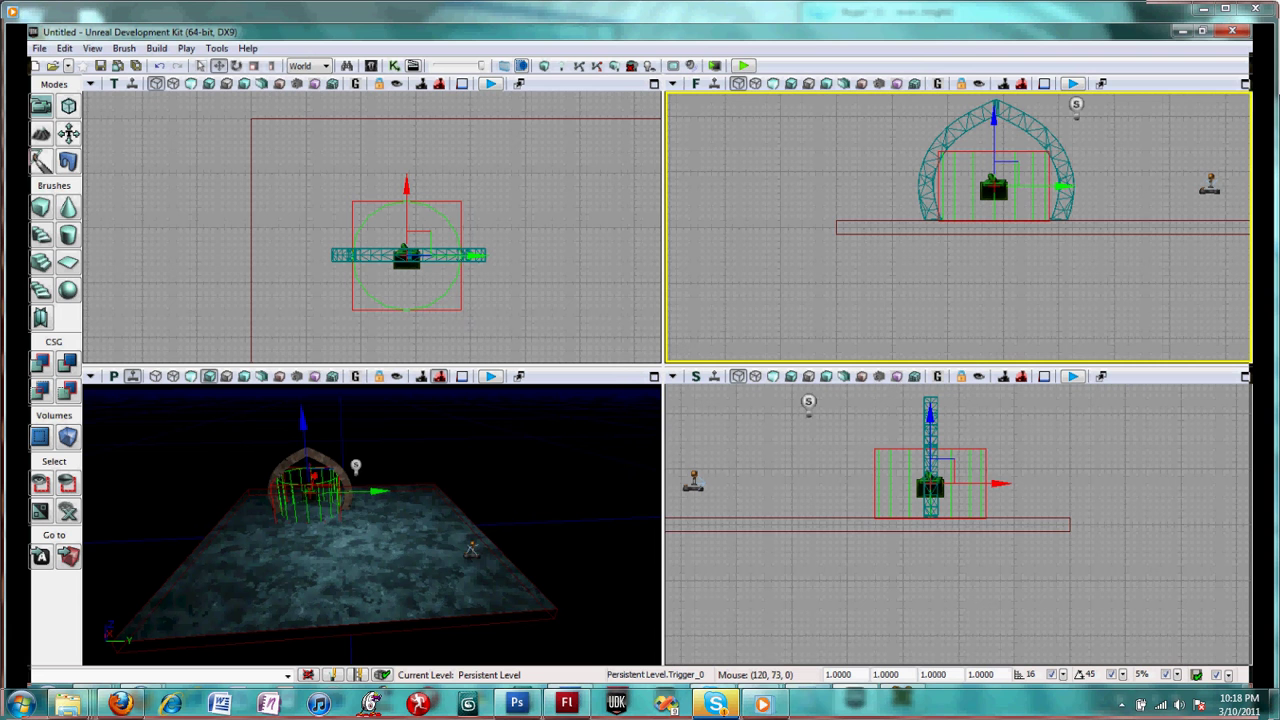
pyautogui.click(408, 240)
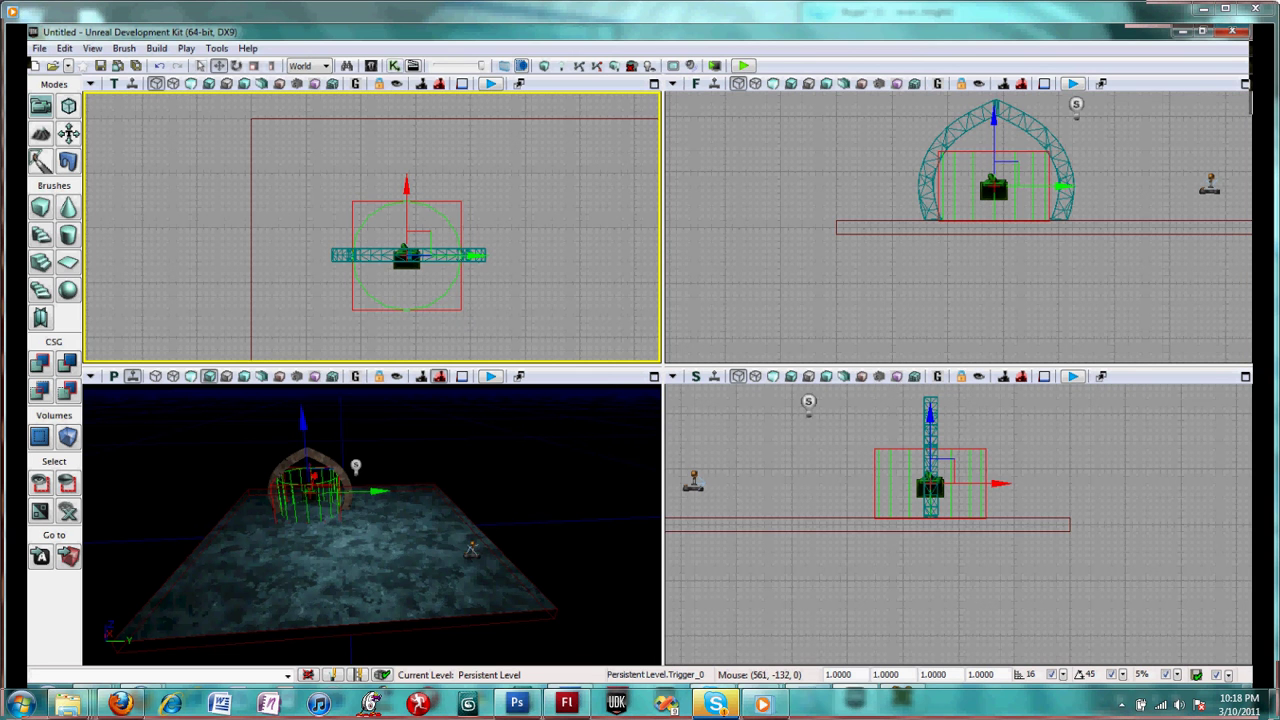
# Open Kismet and add a Touch event for the selected trigger, placing its node in the upper part of the graph
pyautogui.click(394, 65)
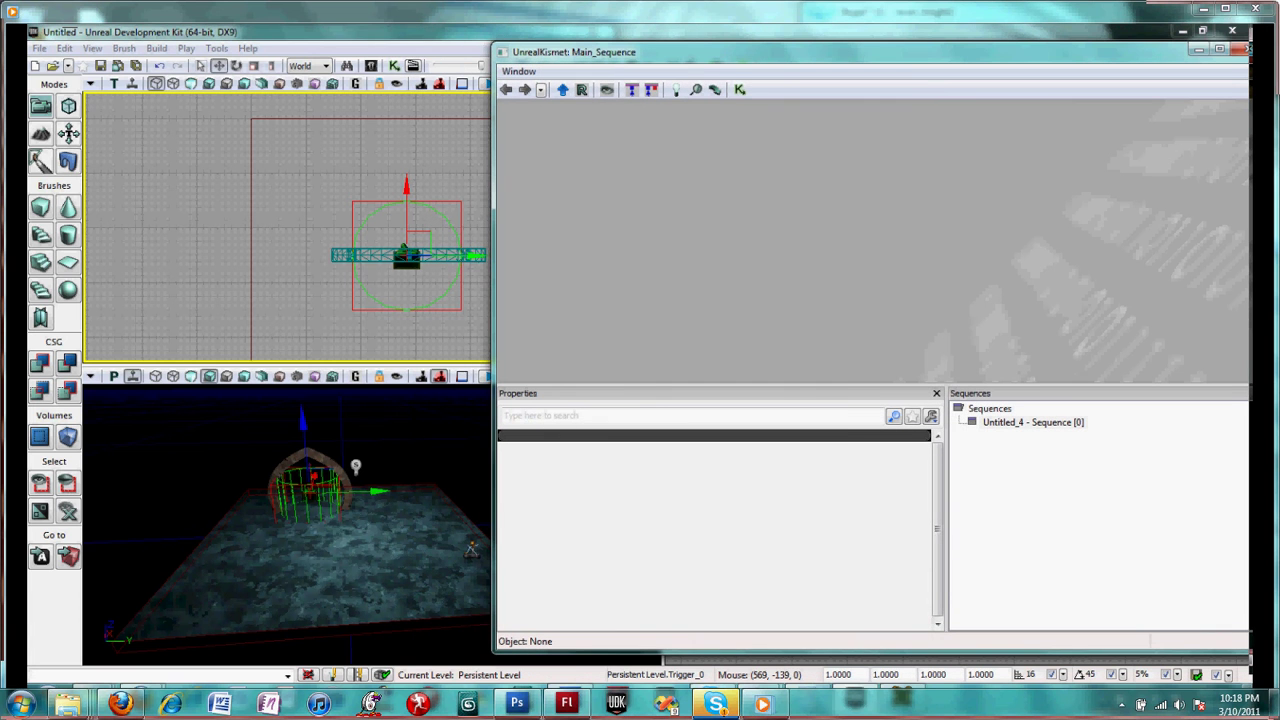
pyautogui.rightClick(650, 246)
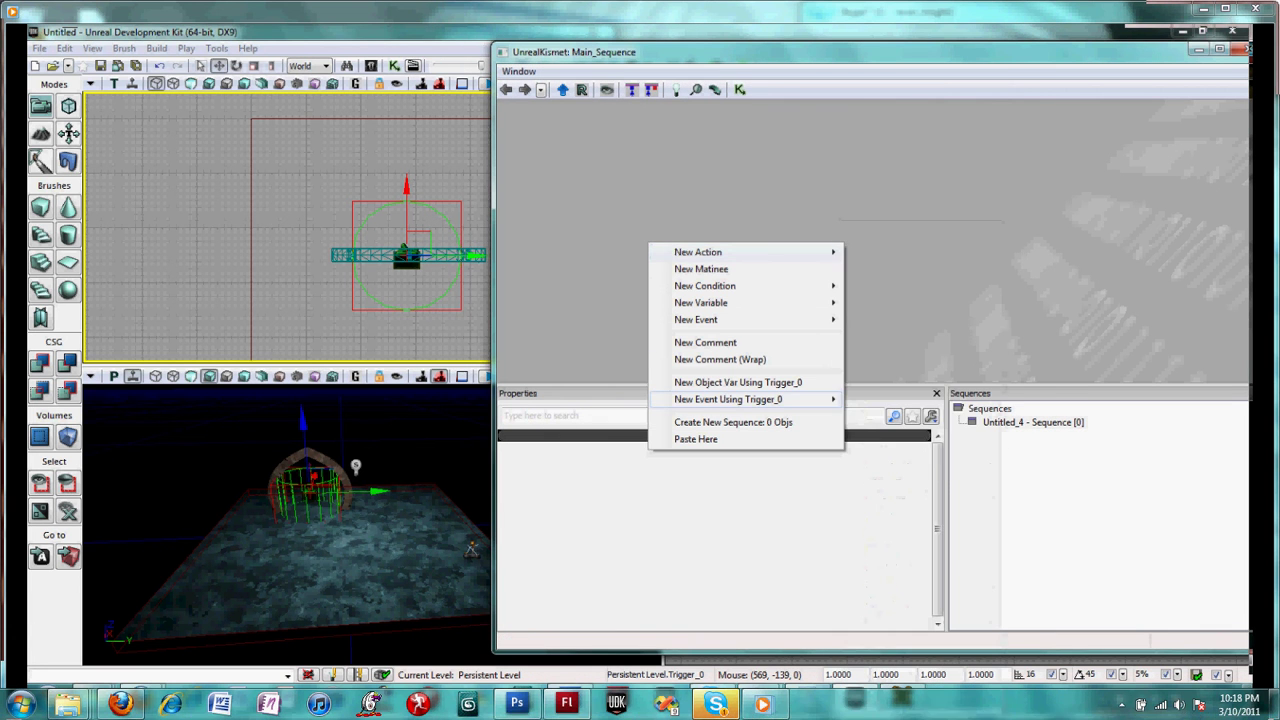
pyautogui.moveTo(728, 399)
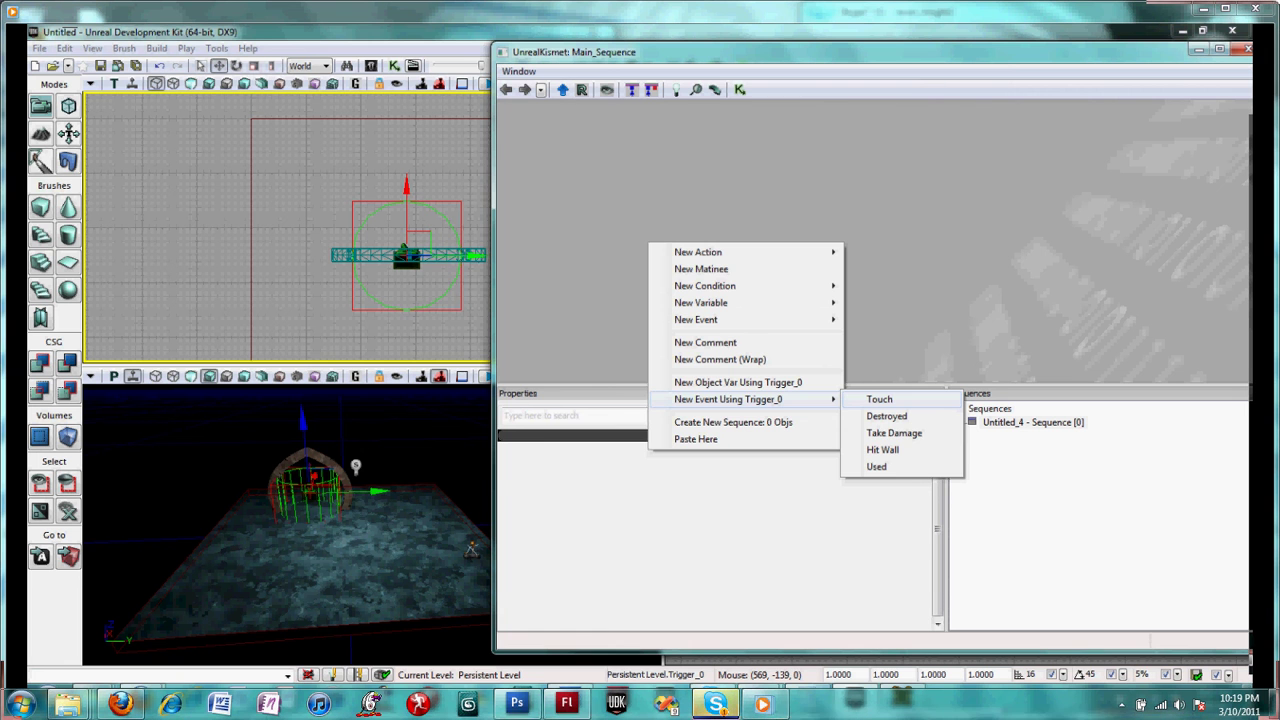
pyautogui.click(880, 399)
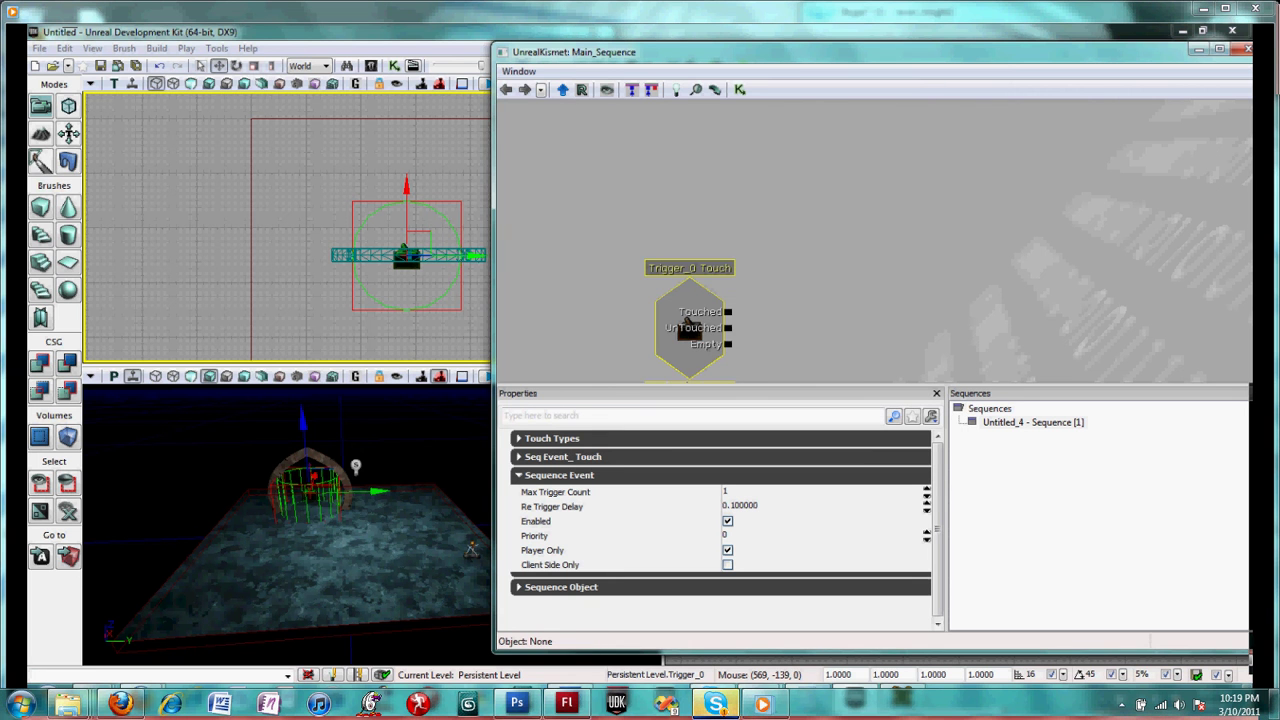
pyautogui.moveTo(685, 330); pyautogui.dragTo(648, 239)
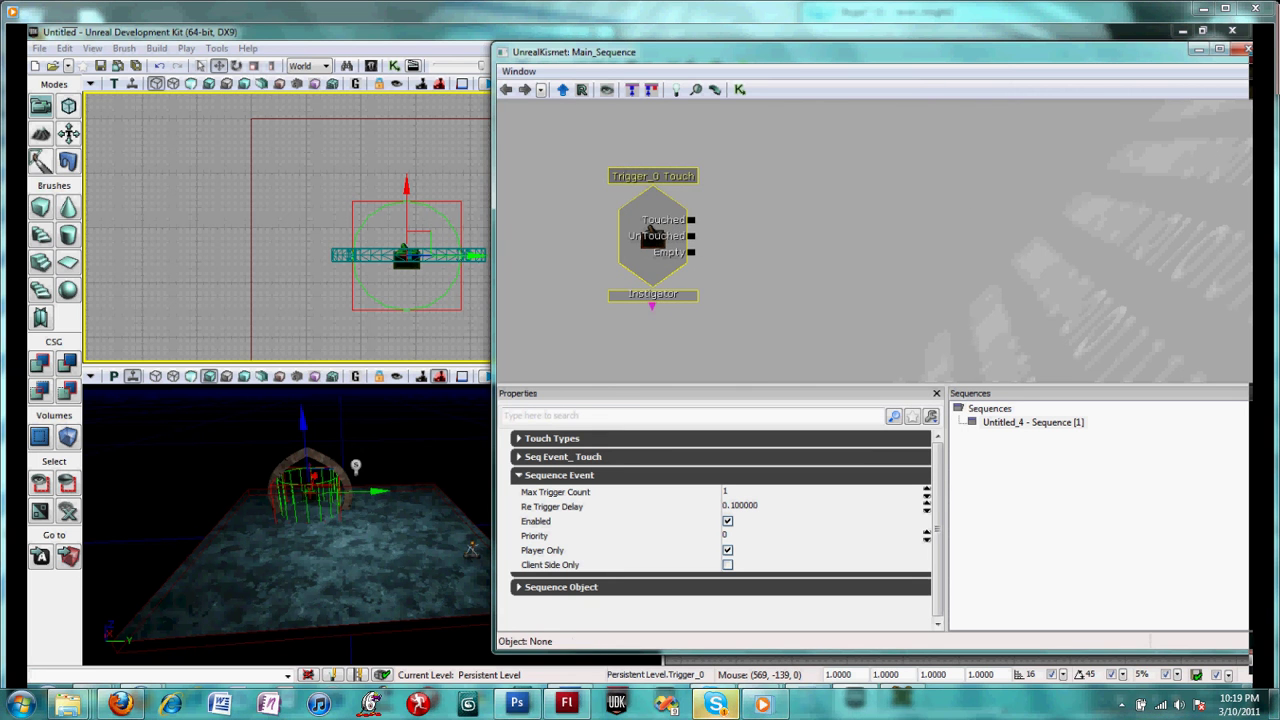
# Add a Console Command action beside the Touch event and connect the event's Touched output to its In
pyautogui.rightClick(777, 213)
pyautogui.moveTo(826, 220)
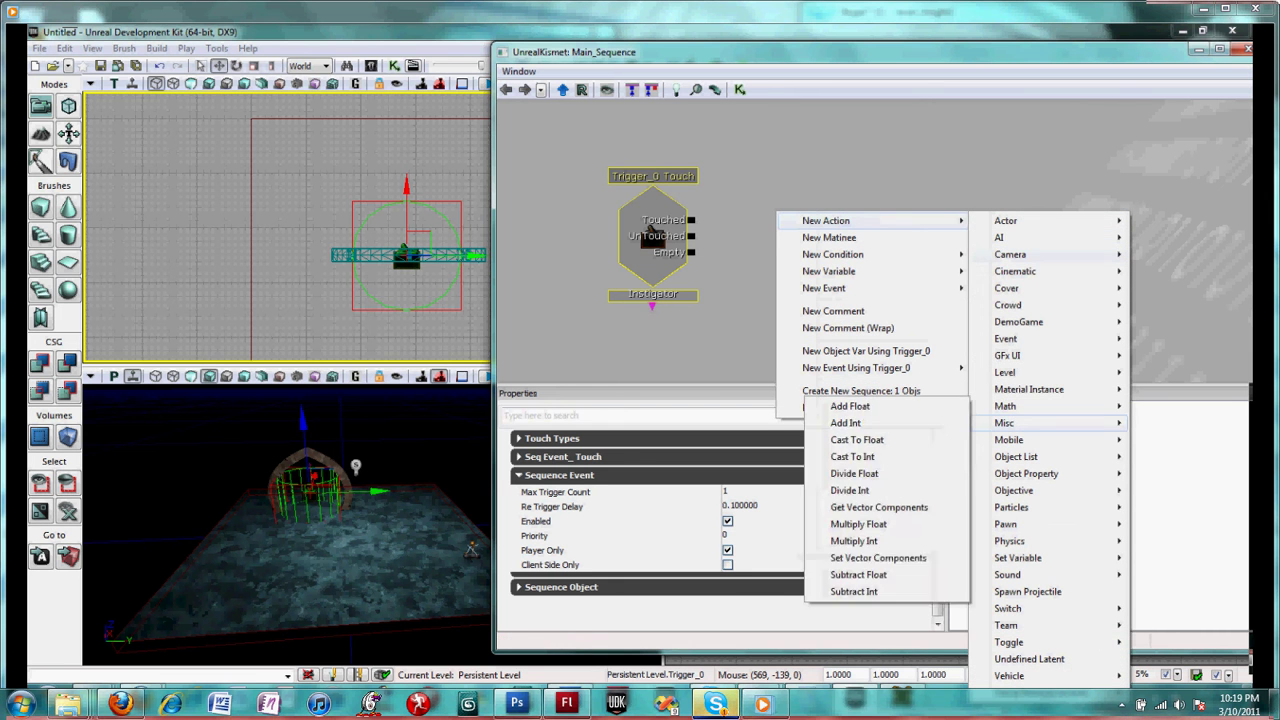
pyautogui.moveTo(1004, 423)
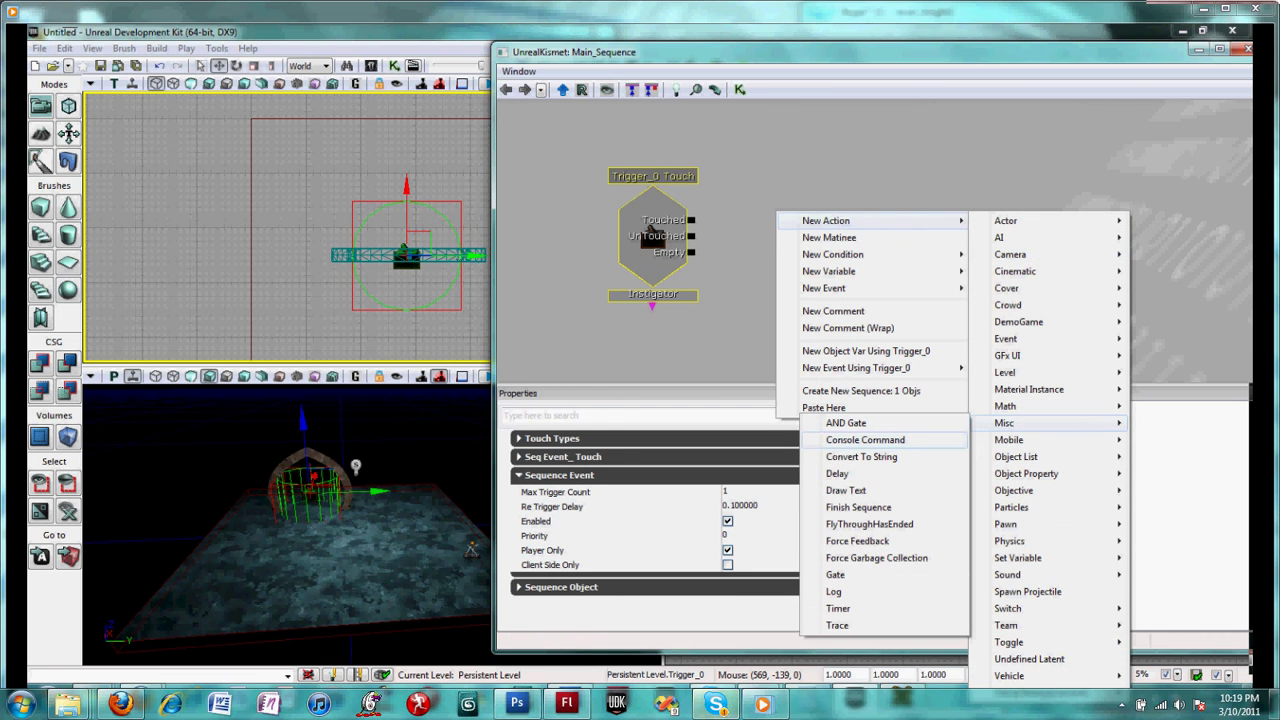
pyautogui.click(865, 440)
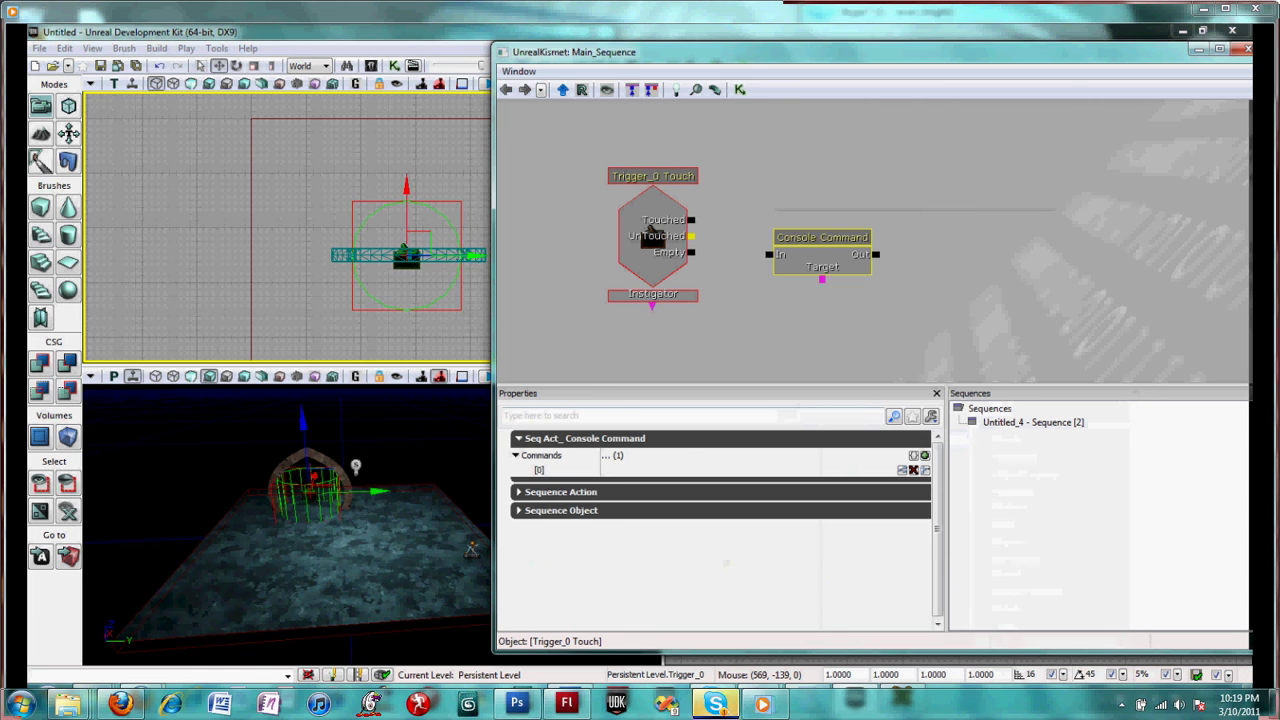
pyautogui.moveTo(691, 220); pyautogui.dragTo(768, 254)
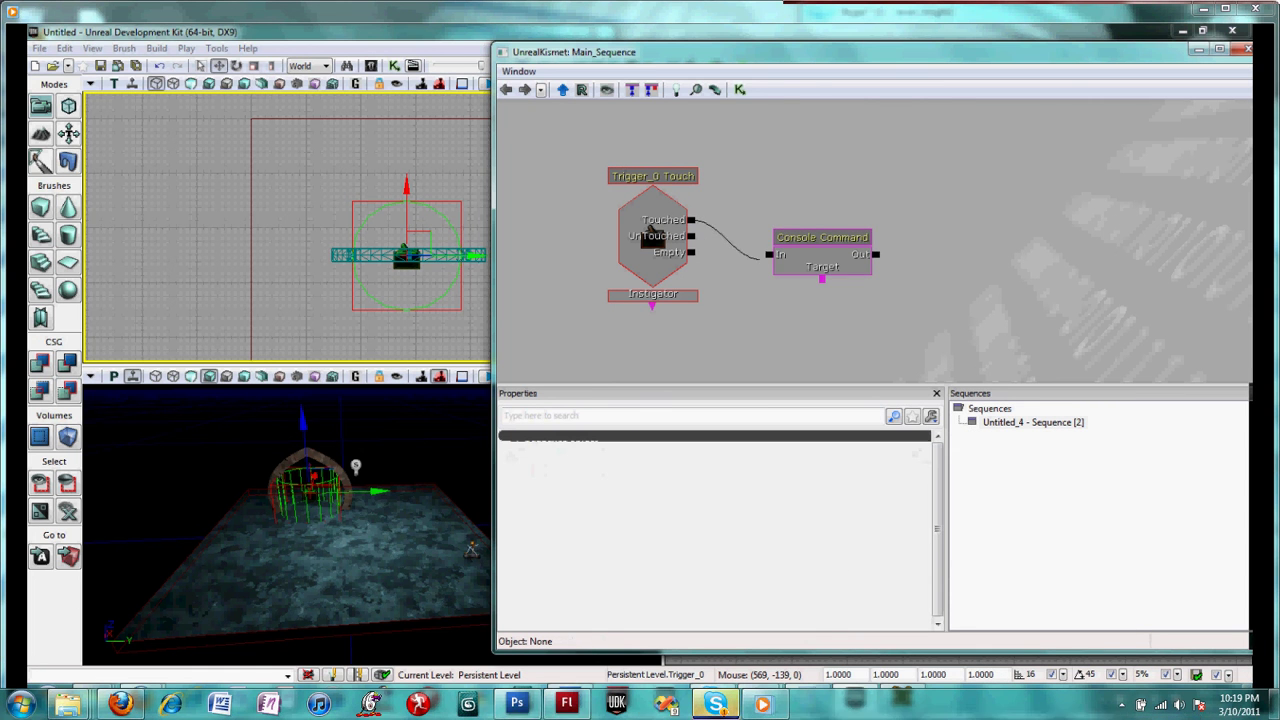
pyautogui.moveTo(650, 213); pyautogui.dragTo(651, 169)
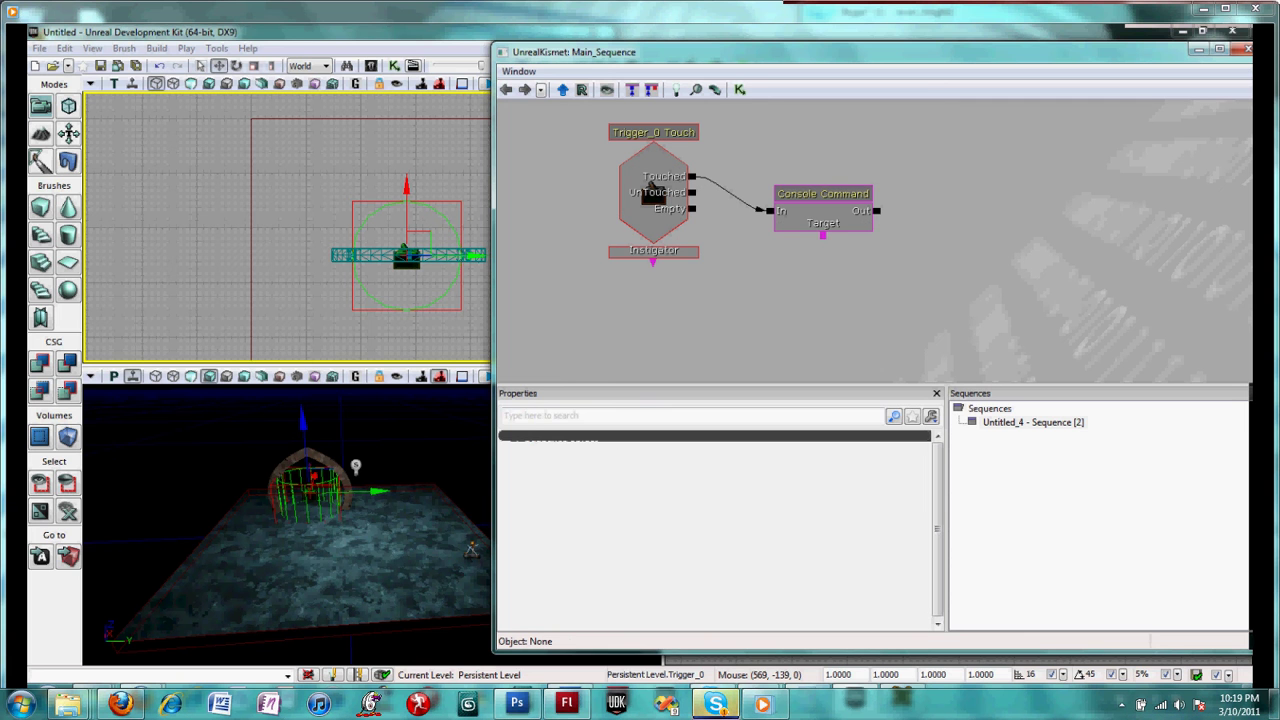
# Link a new Player variable to the Console Command's Target and turn off its All Players option
pyautogui.rightClick(751, 276)
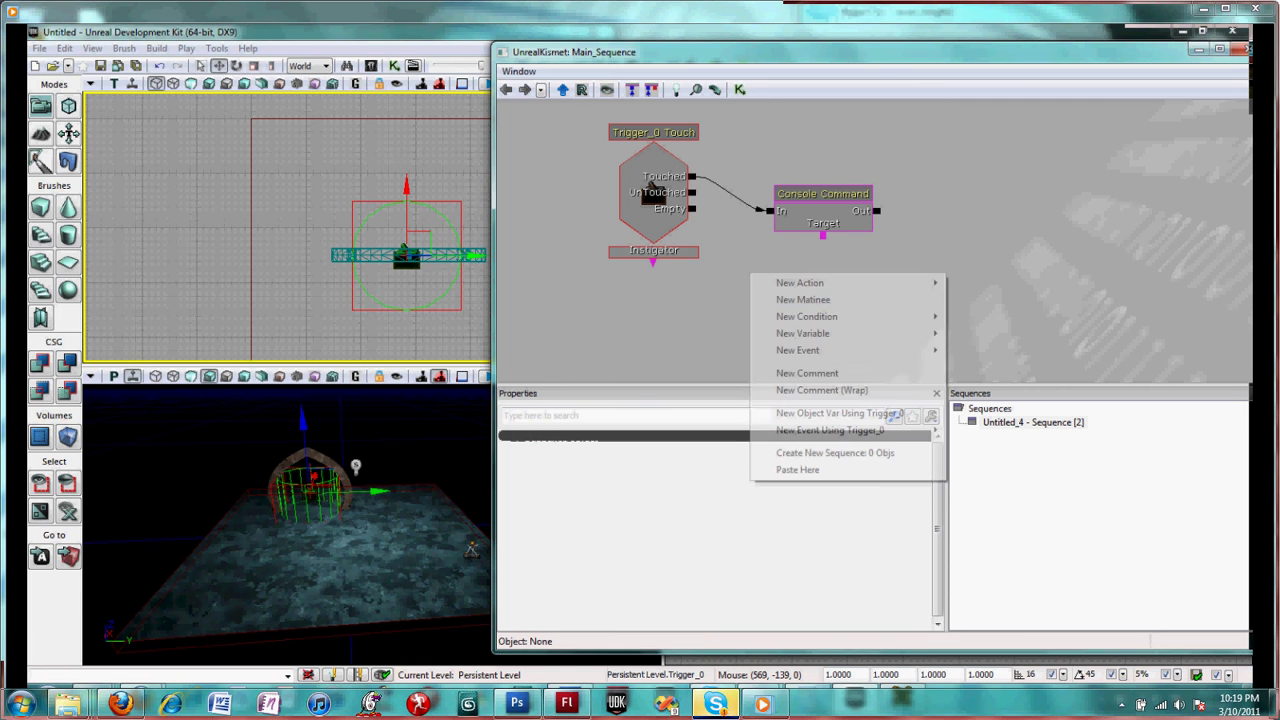
pyautogui.moveTo(803, 333)
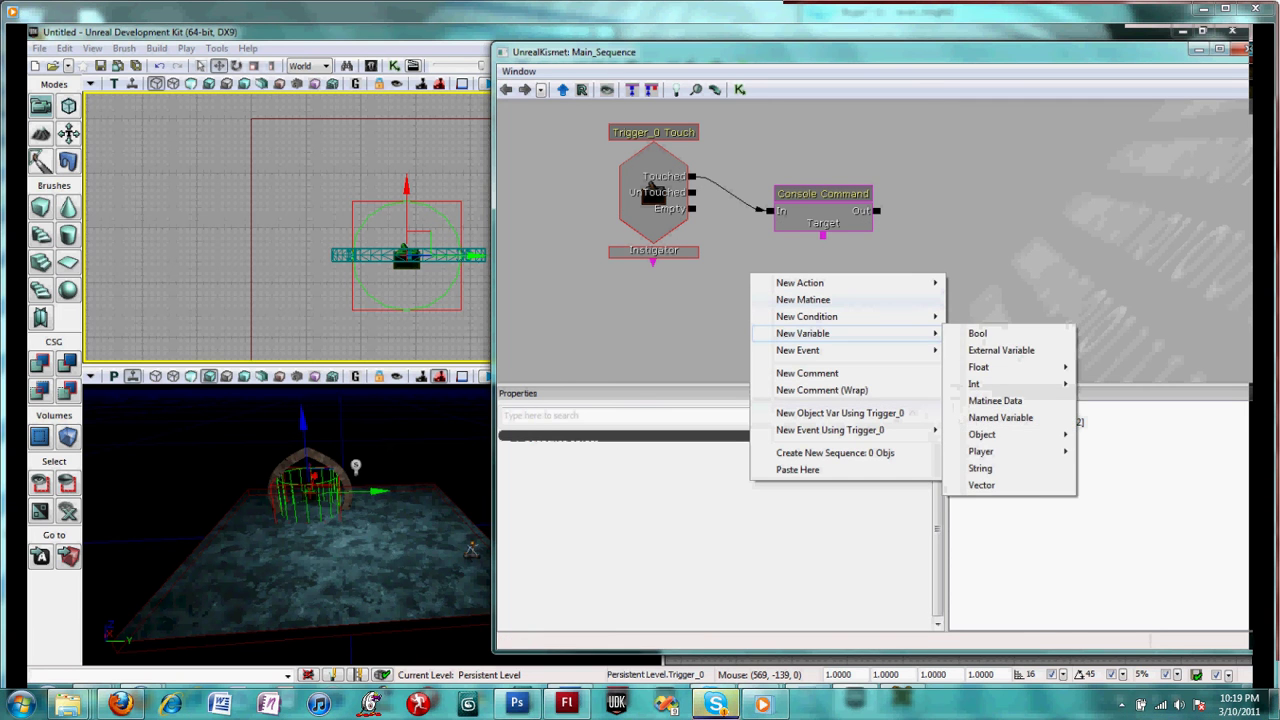
pyautogui.moveTo(981, 451)
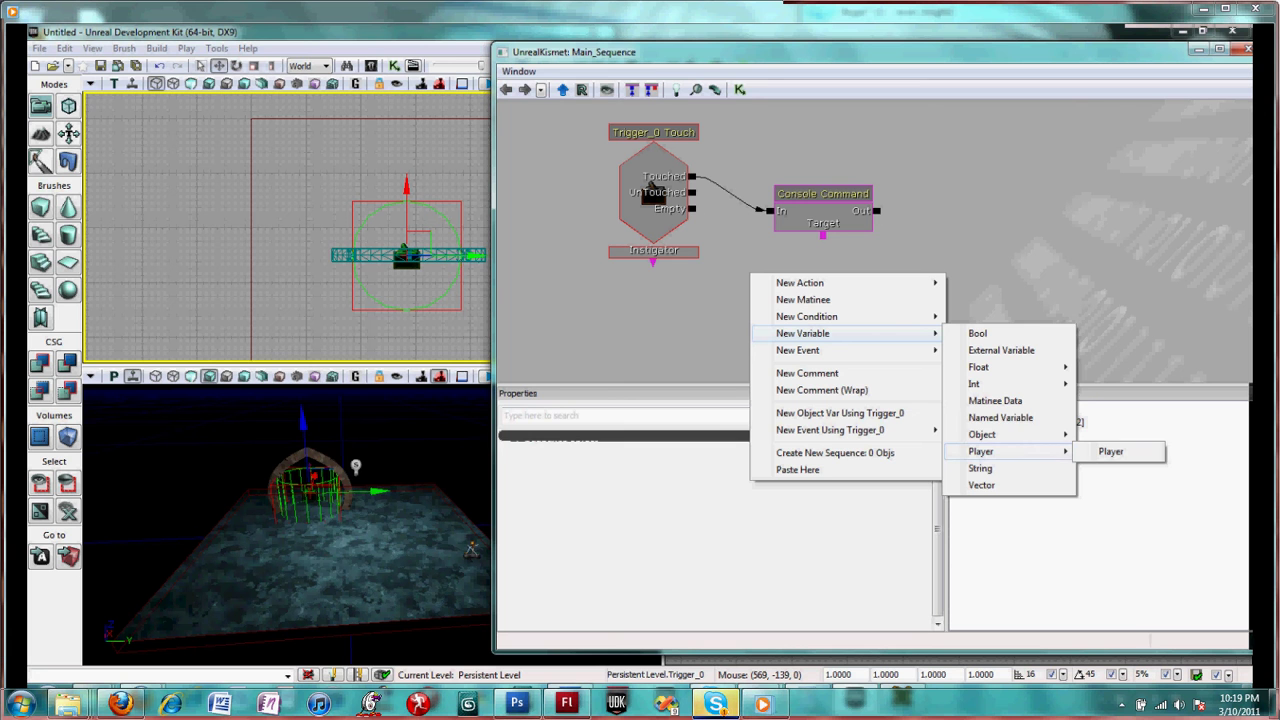
pyautogui.click(1111, 451)
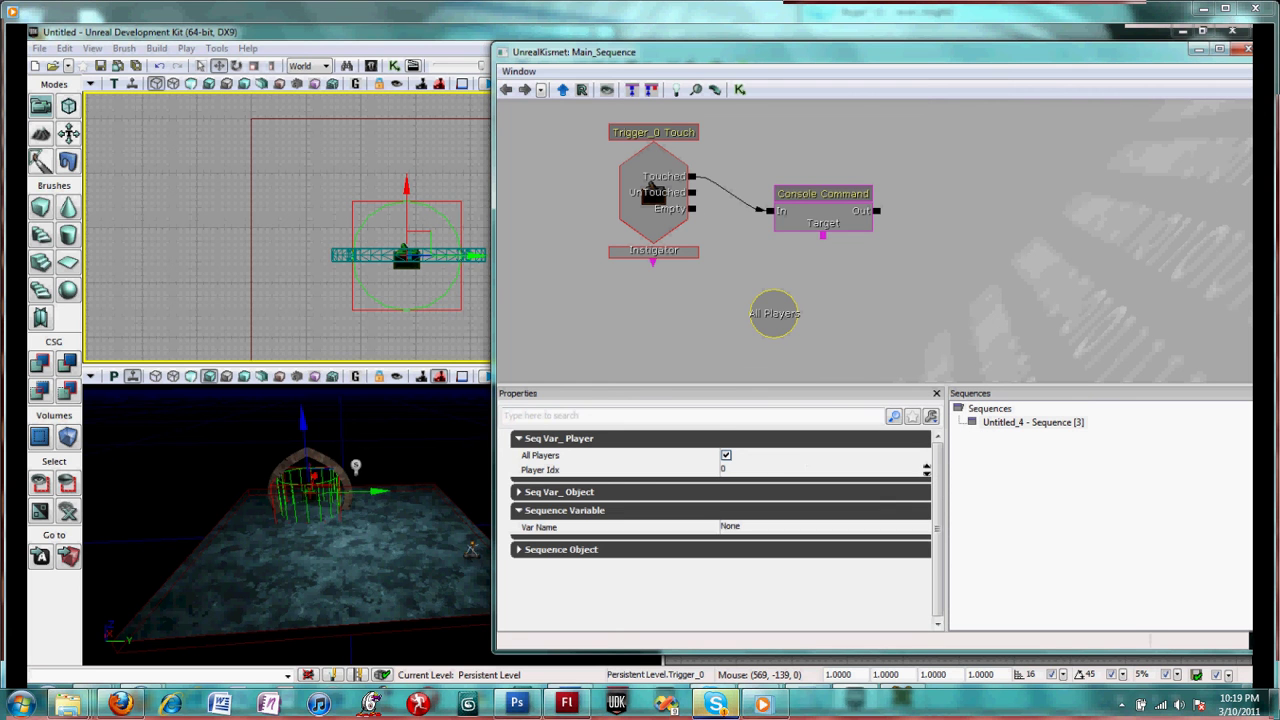
pyautogui.moveTo(823, 236); pyautogui.dragTo(780, 308)
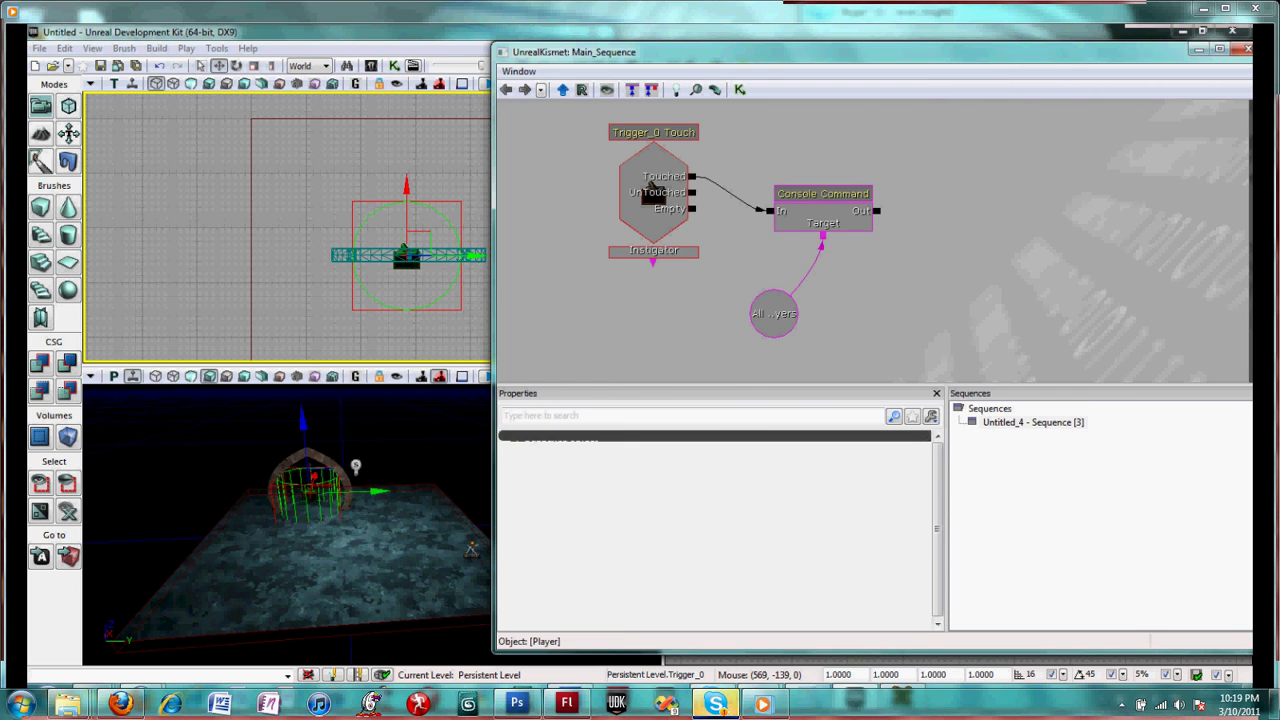
pyautogui.click(775, 313)
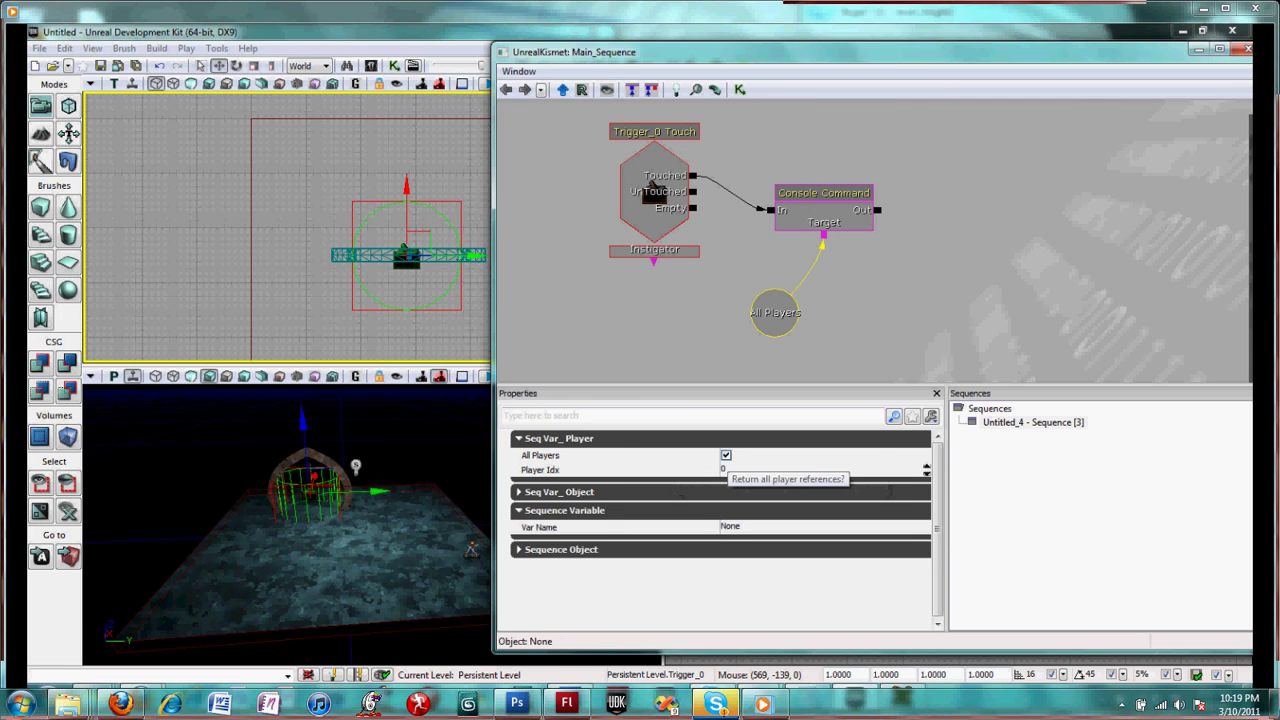
pyautogui.click(726, 455)
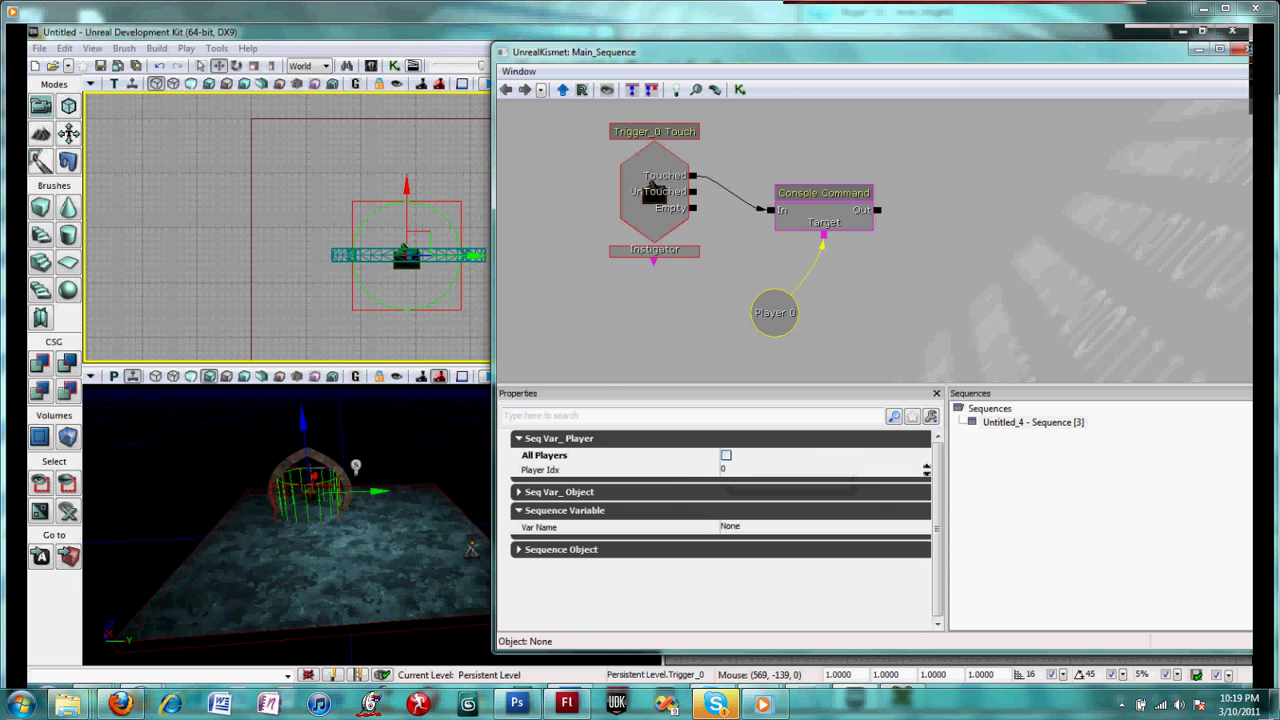
# Set the Console Command node's first command to "open MyTest2"
pyautogui.moveTo(860, 290)
pyautogui.mouseDown()
pyautogui.moveTo(849, 306)
pyautogui.moveTo(849, 294)
pyautogui.mouseUp()
pyautogui.click(812, 200)
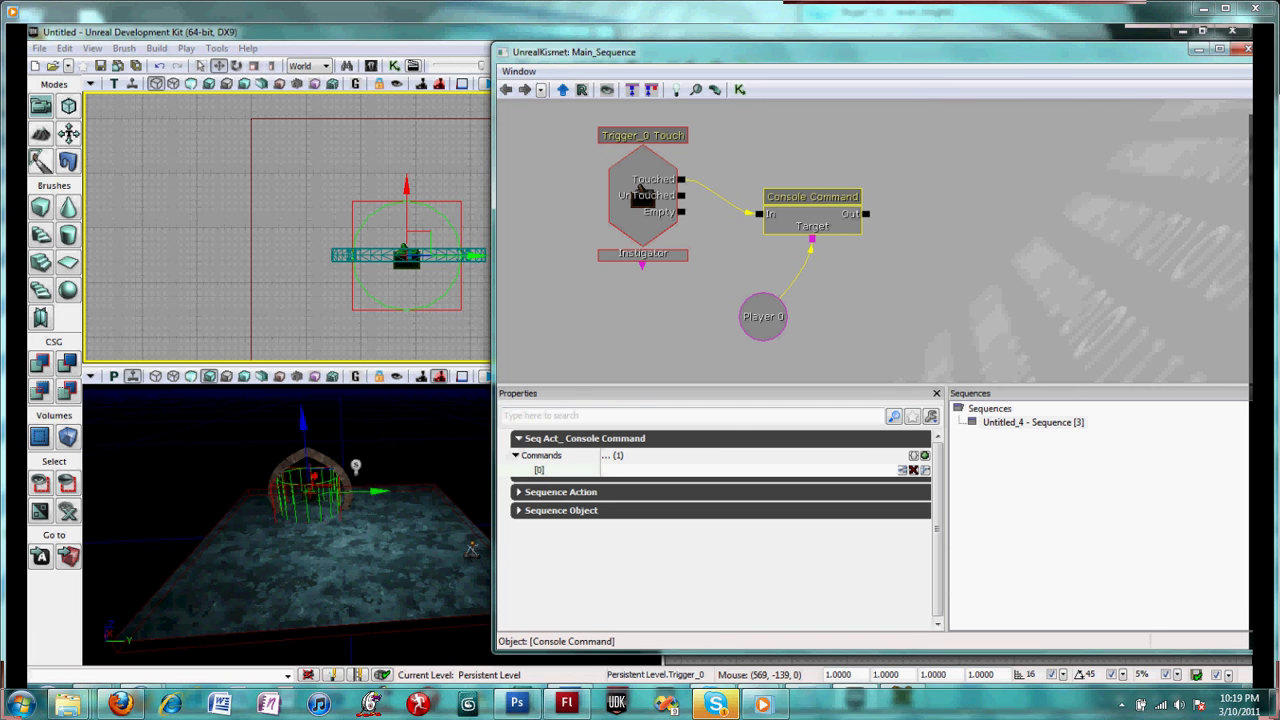
pyautogui.write('open')
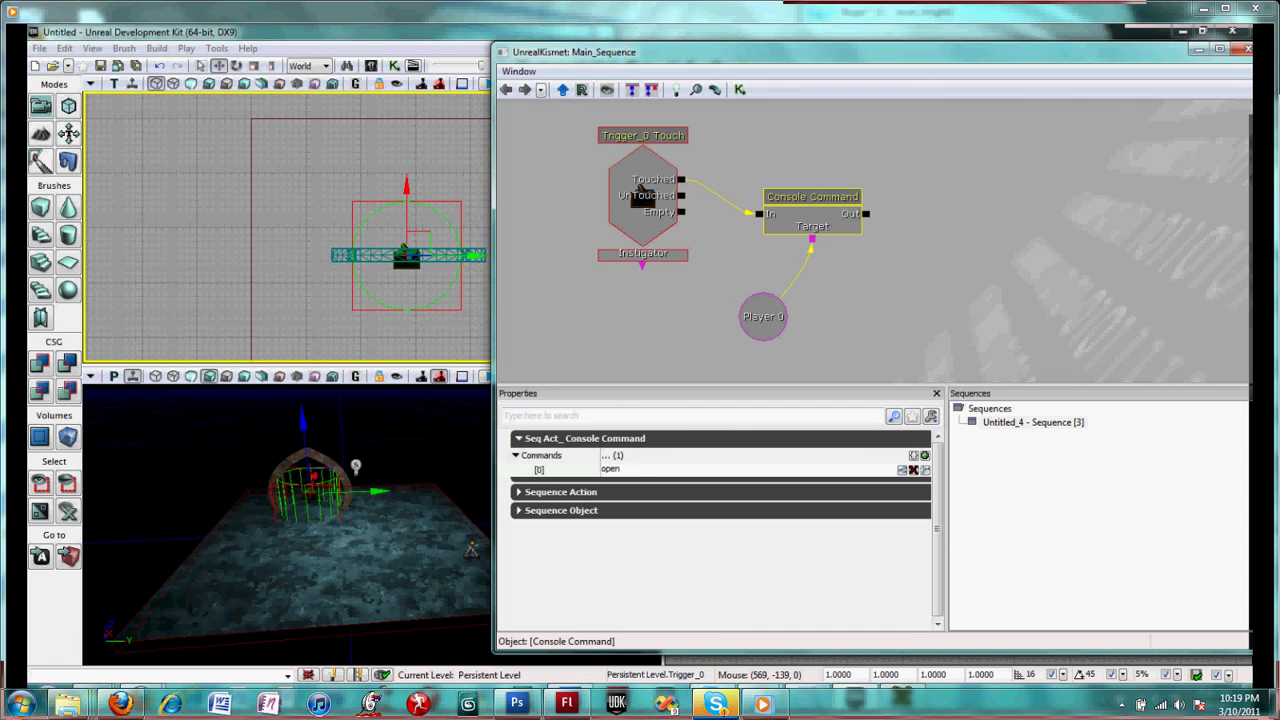
pyautogui.write(' MyTest2')
pyautogui.press('Return')
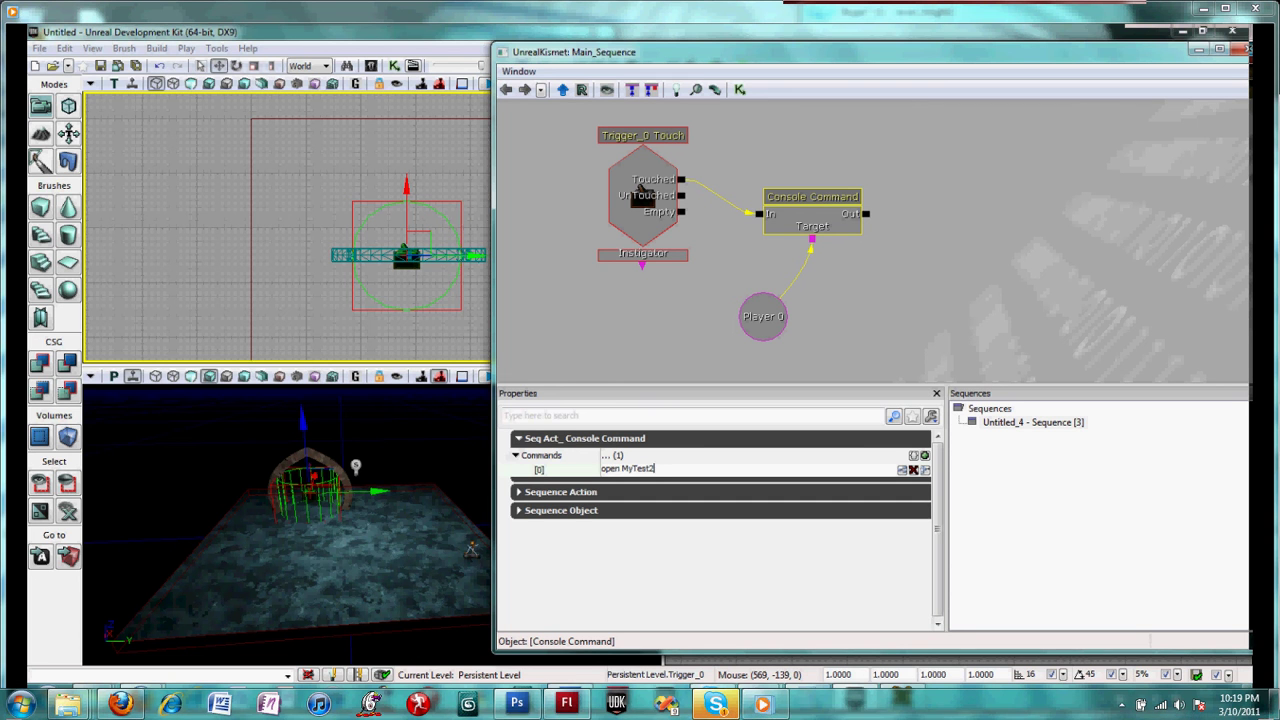
# Complete the Console Command's entry as "open MyTest2.udk" and close Kismet
pyautogui.write('.ud')
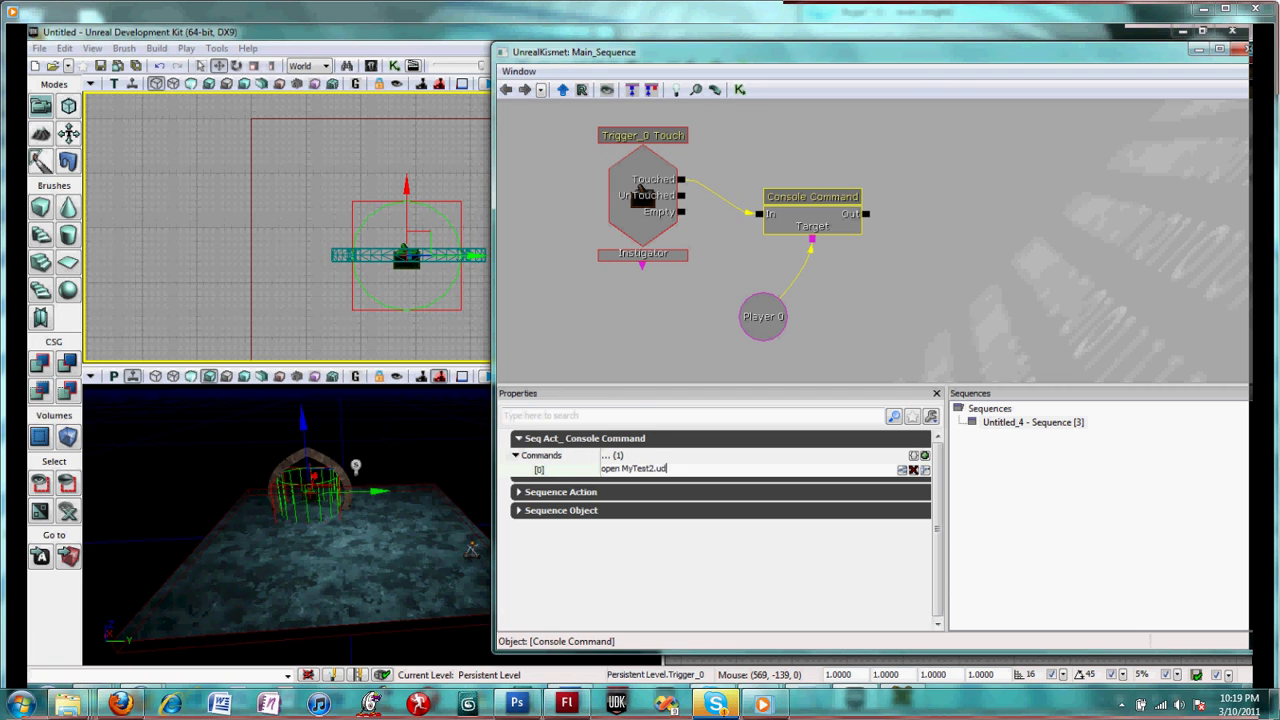
pyautogui.write('k')
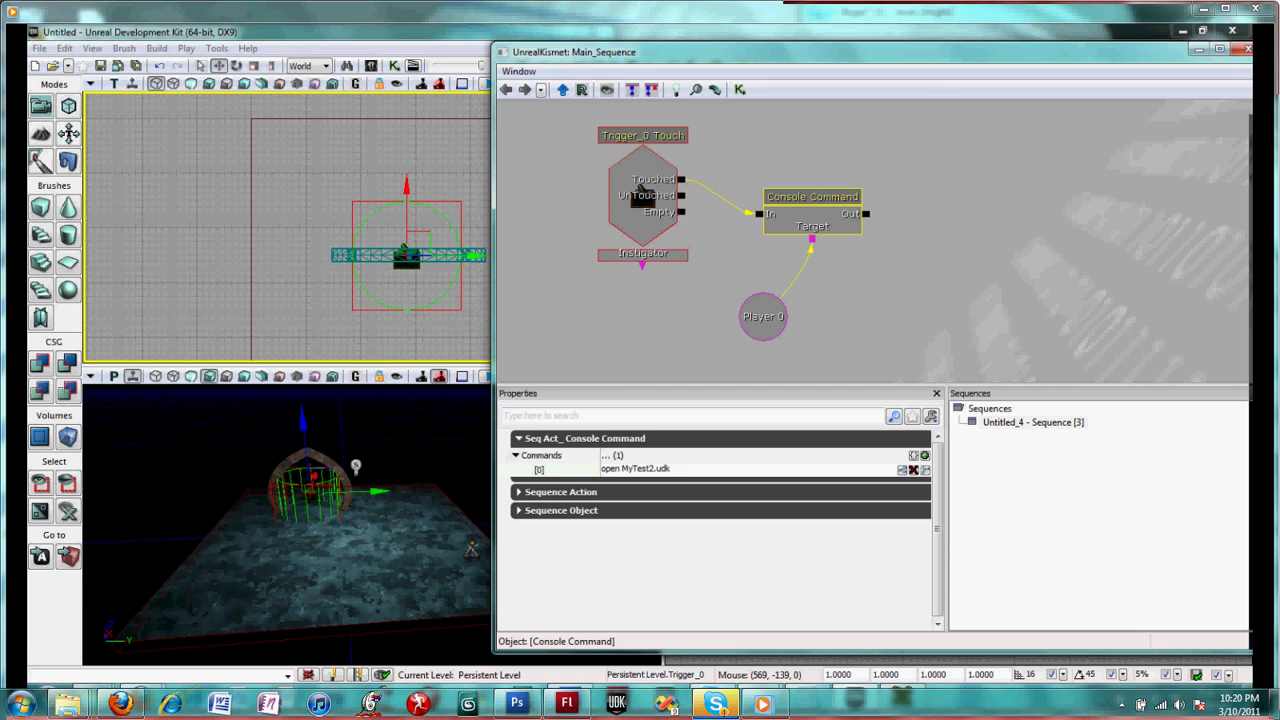
pyautogui.press('Return')
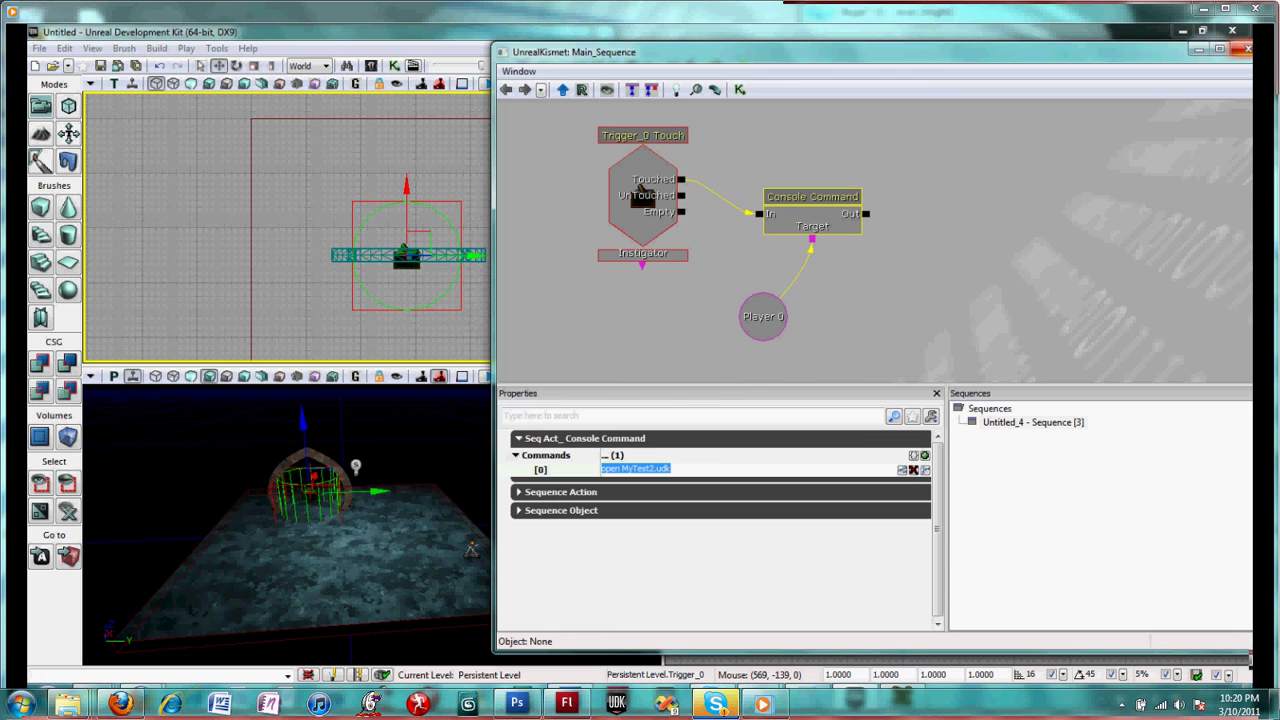
pyautogui.click(1246, 49)
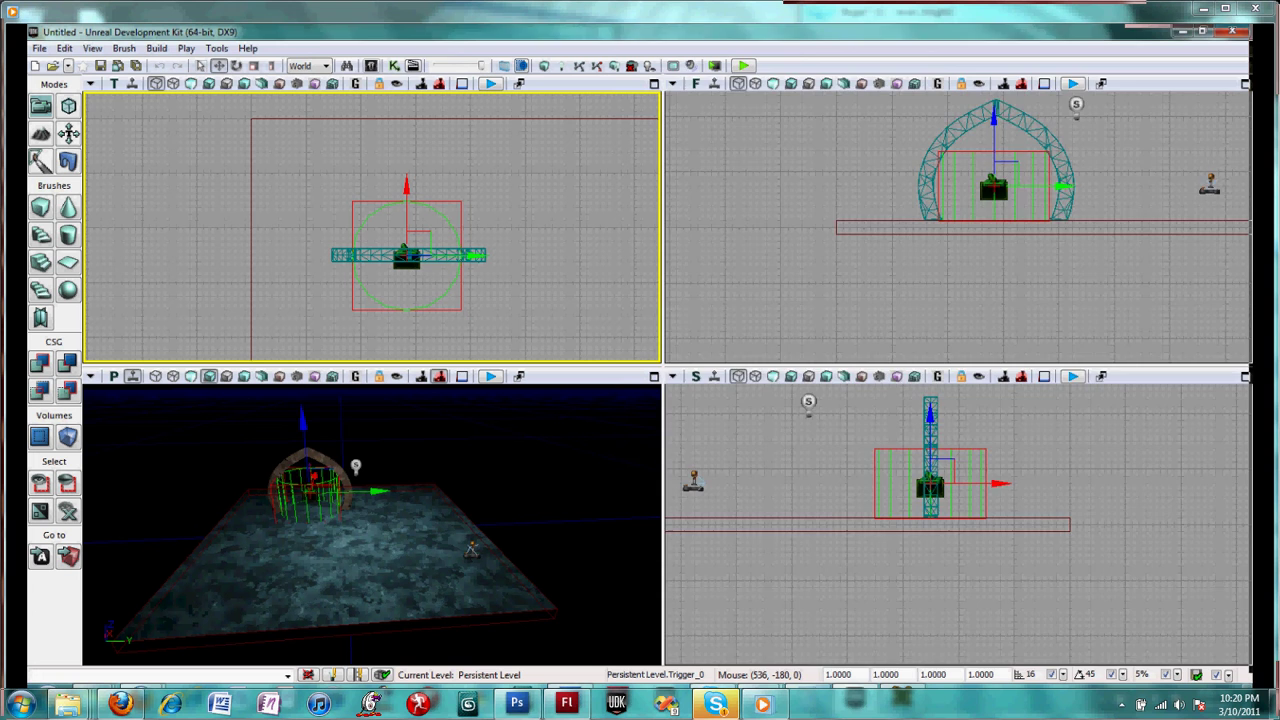
# Add a UTWeaponPickupFactory from the Weapon pickups to the floor, between the arch and the player start
pyautogui.hotkey('ctrl', 'shift', 'f')
pyautogui.click(772, 106)
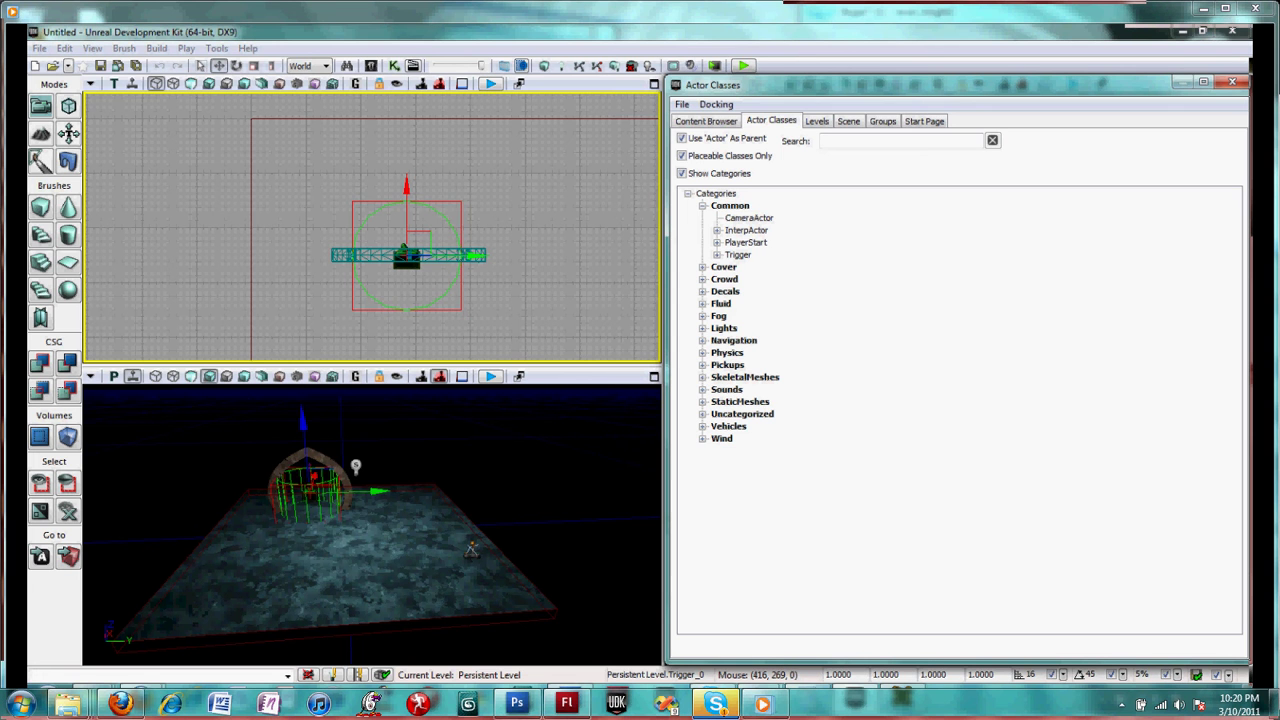
pyautogui.click(703, 365)
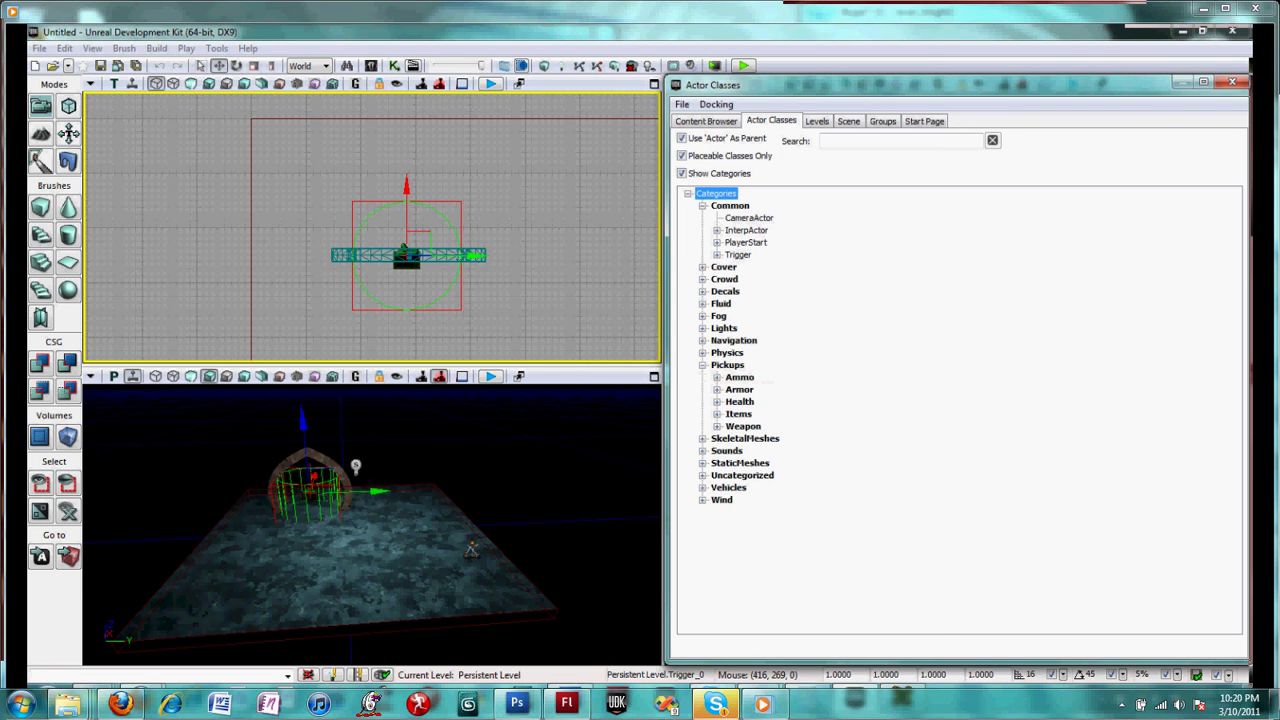
pyautogui.click(716, 426)
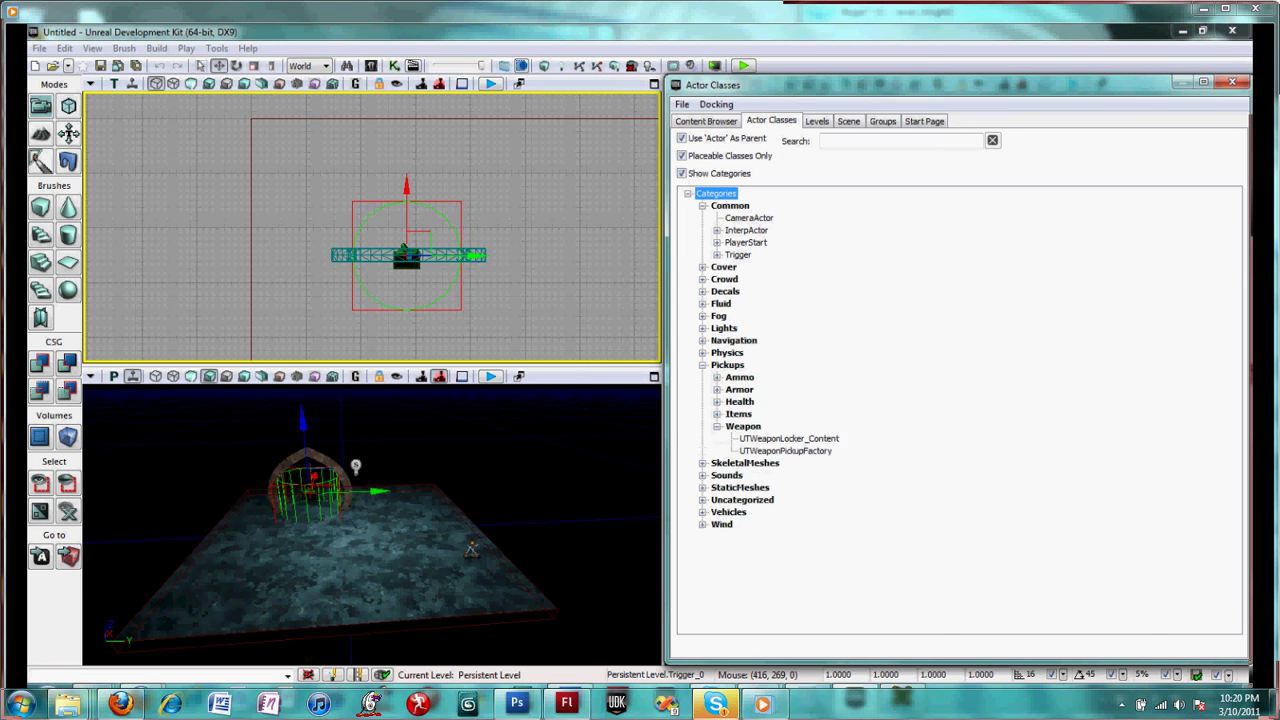
pyautogui.click(785, 451)
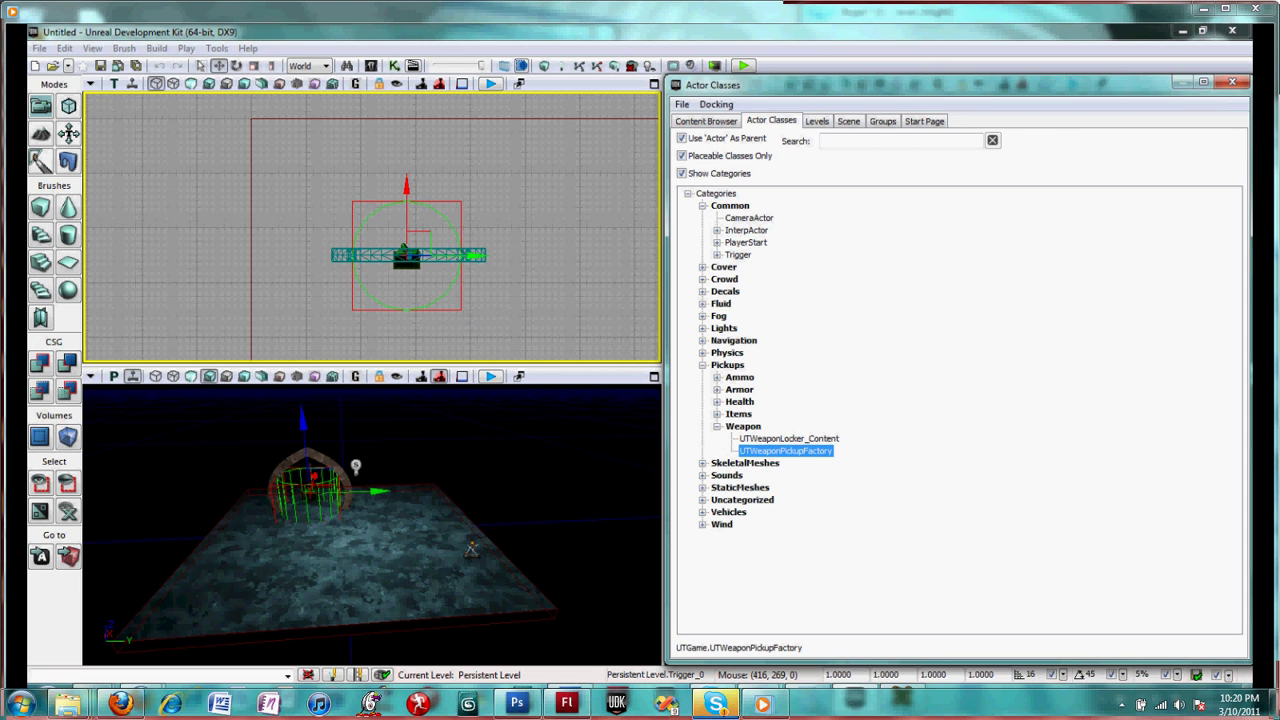
pyautogui.rightClick(420, 508)
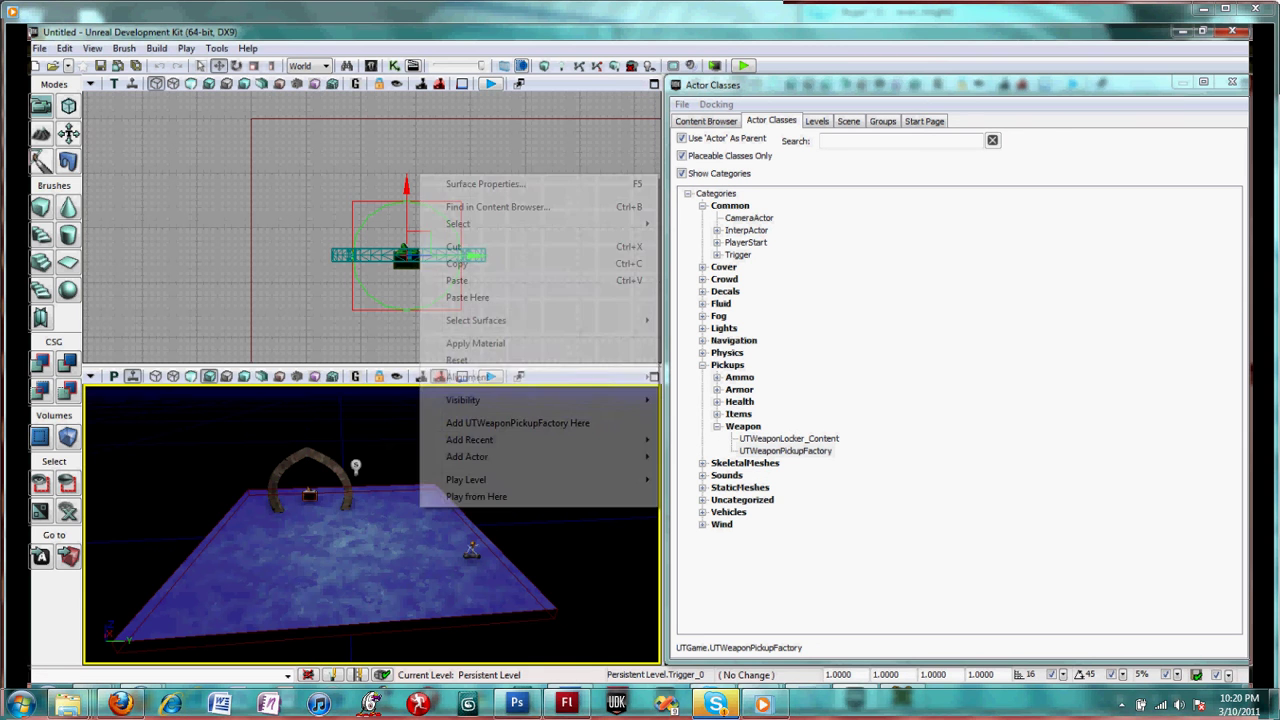
pyautogui.click(520, 423)
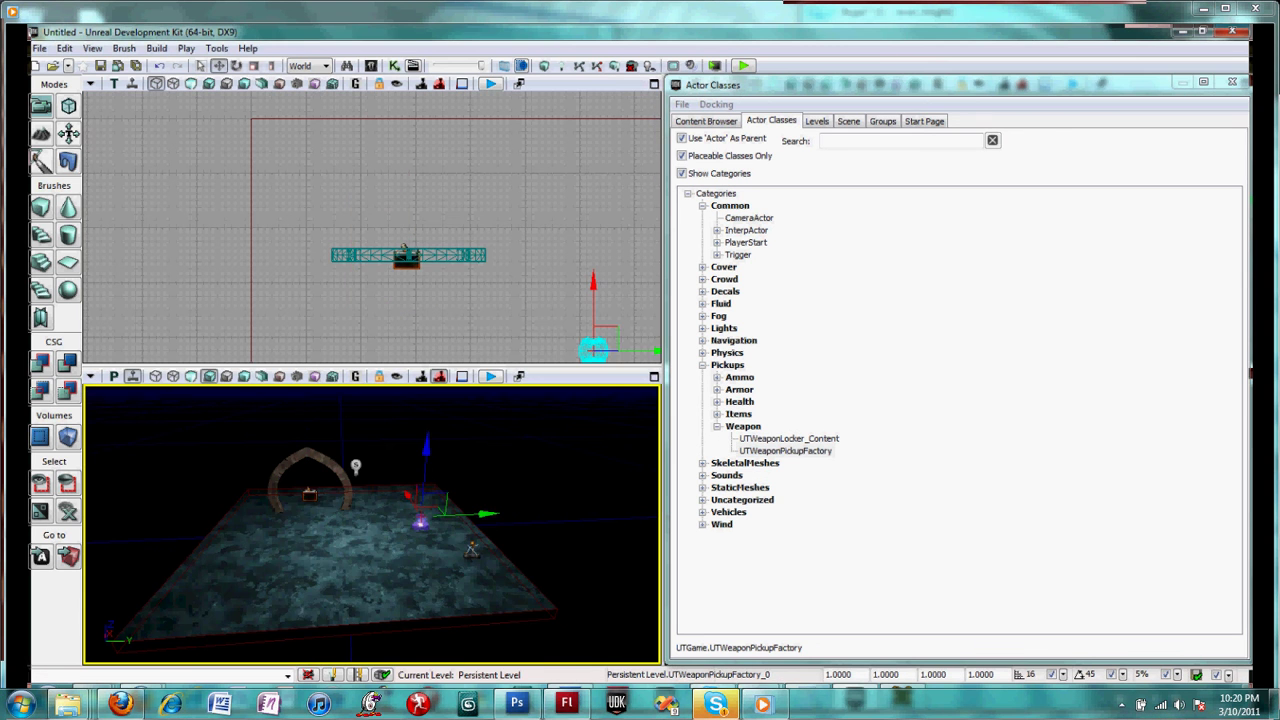
# Set the pickup factory's Weapon Pickup Class to UTWeap_RocketLauncher_Content and close its properties and the actor browser
pyautogui.press('F4')
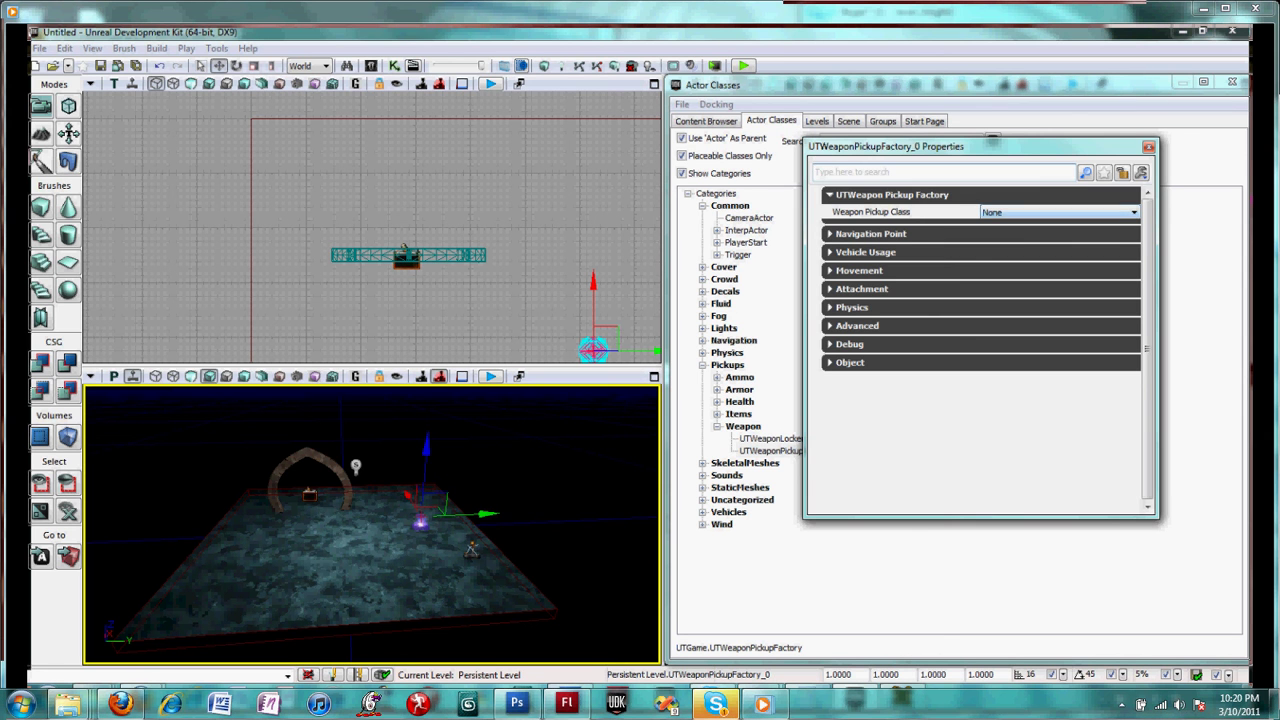
pyautogui.click(1085, 212)
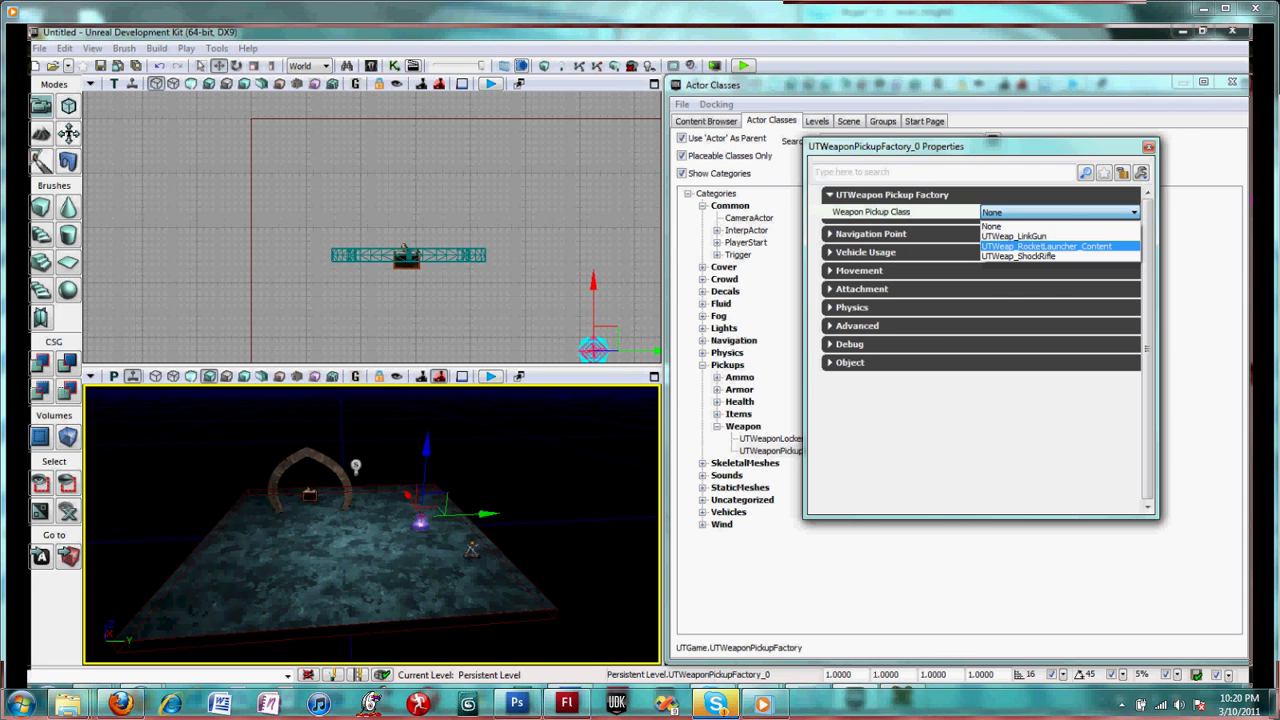
pyautogui.click(1046, 246)
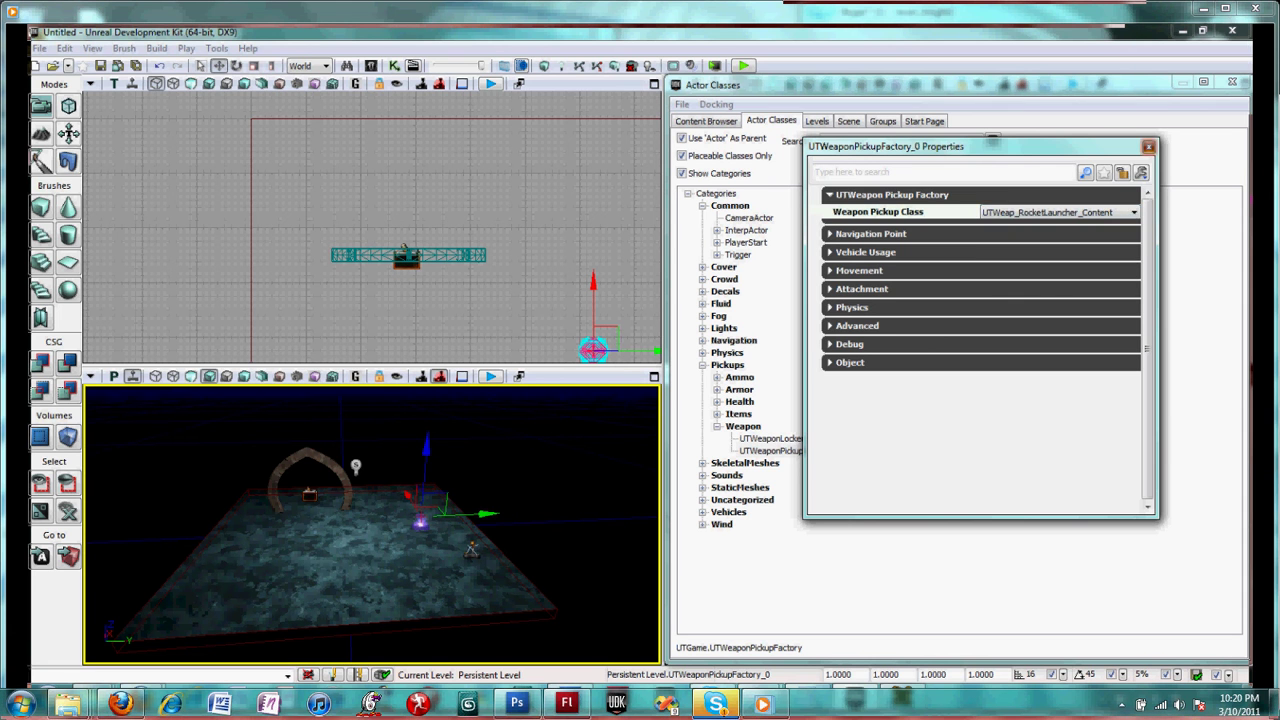
pyautogui.click(1148, 146)
pyautogui.click(1232, 83)
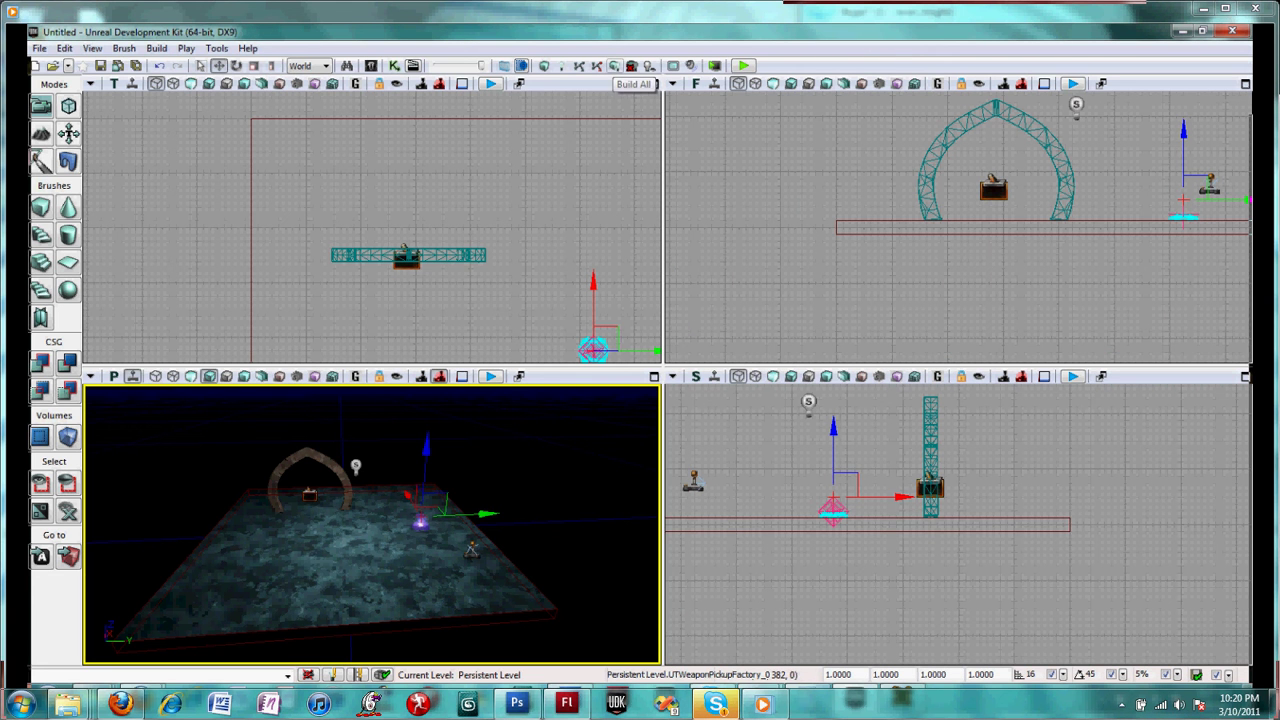
# Build everything in the level, dismiss the map check, and start the level on PC
pyautogui.click(631, 66)
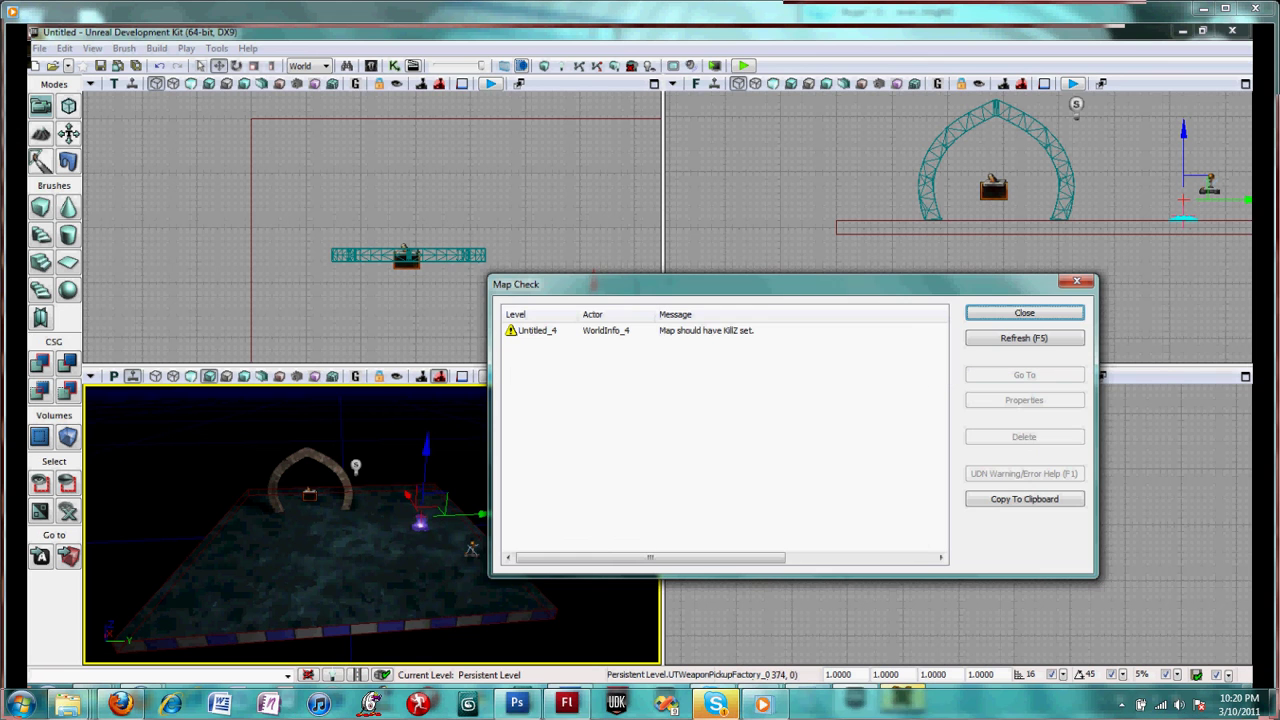
pyautogui.click(1024, 313)
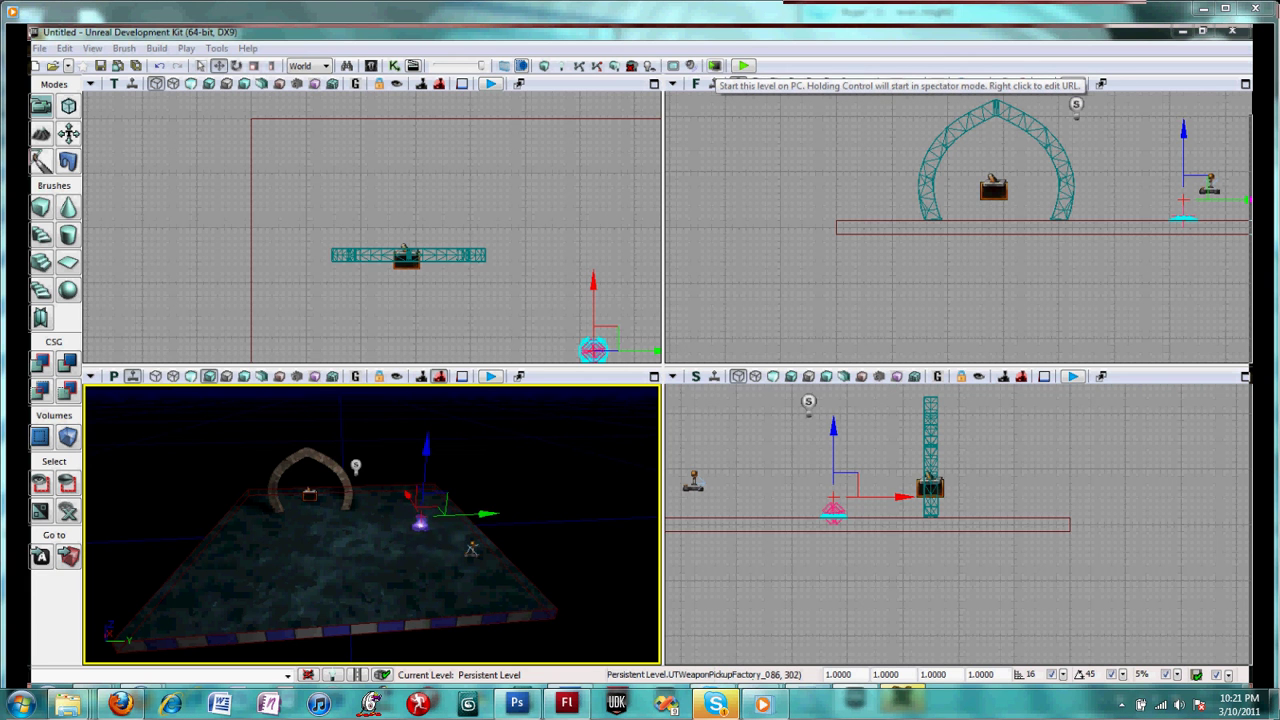
pyautogui.click(715, 66)
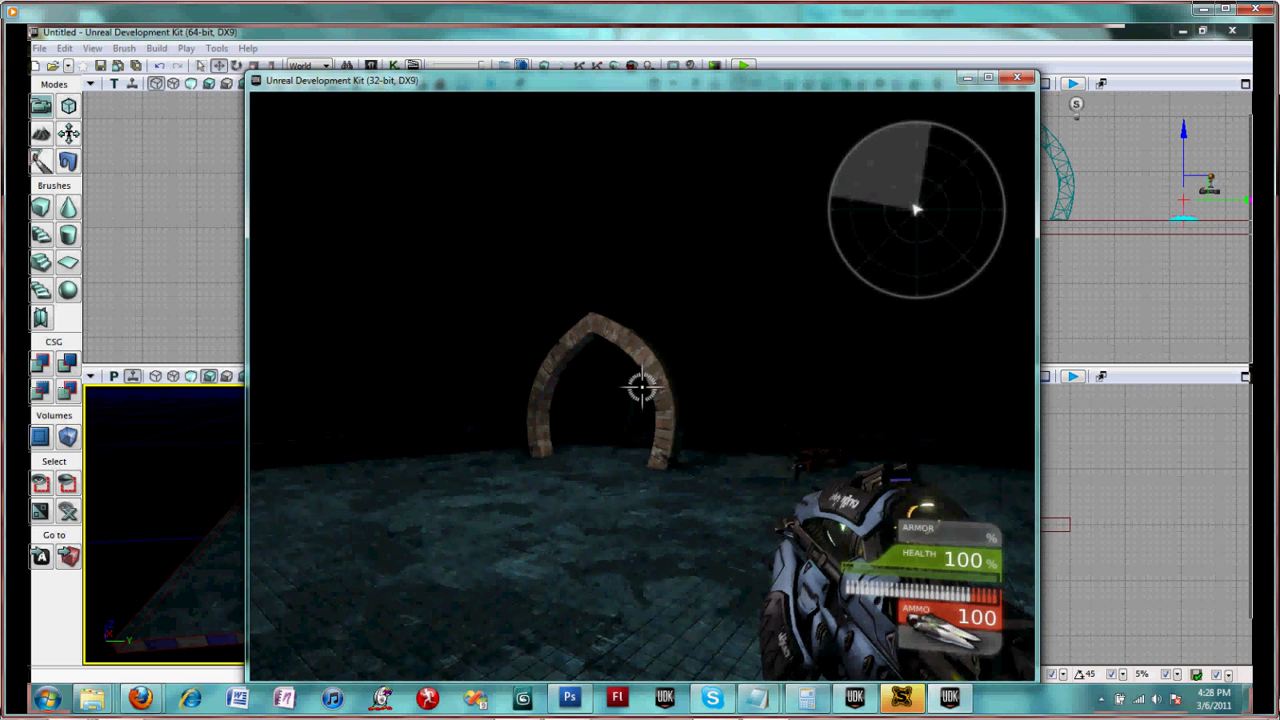
# Walk over the weapon pickup in the running level to collect the rocket launcher and fire it at the floor
pyautogui.press('w')
pyautogui.press('w')
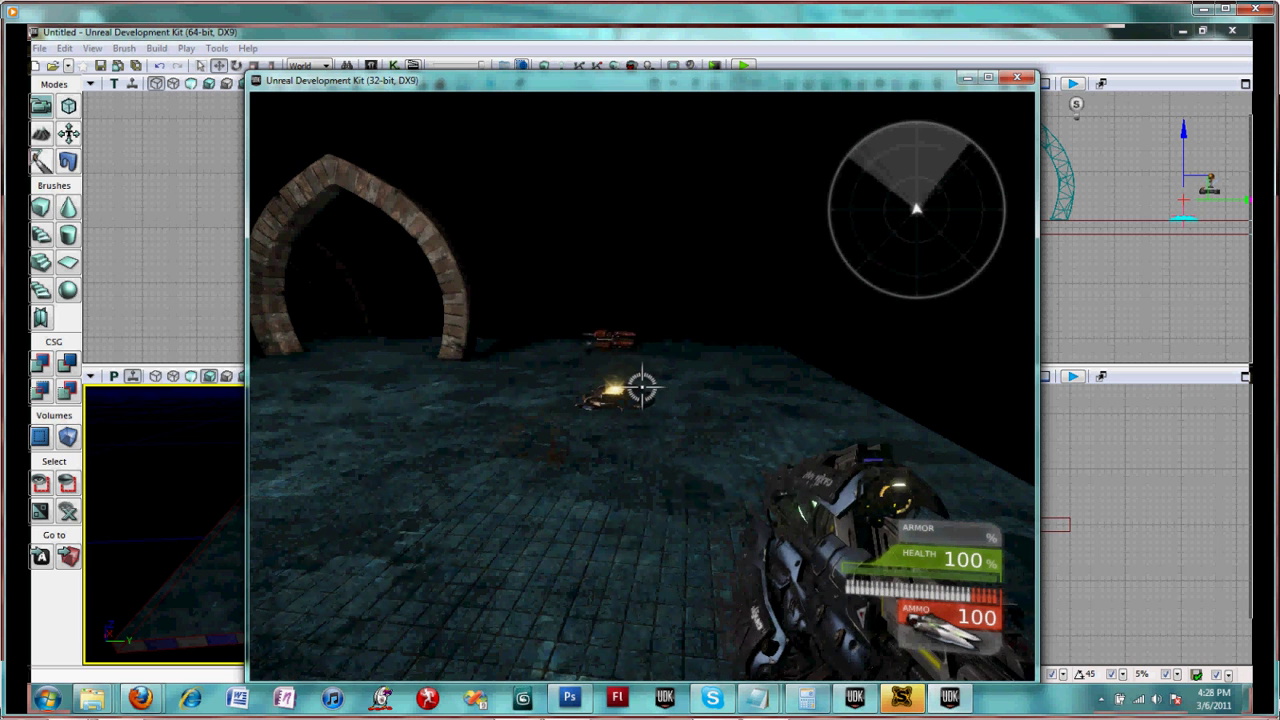
pyautogui.press('w')
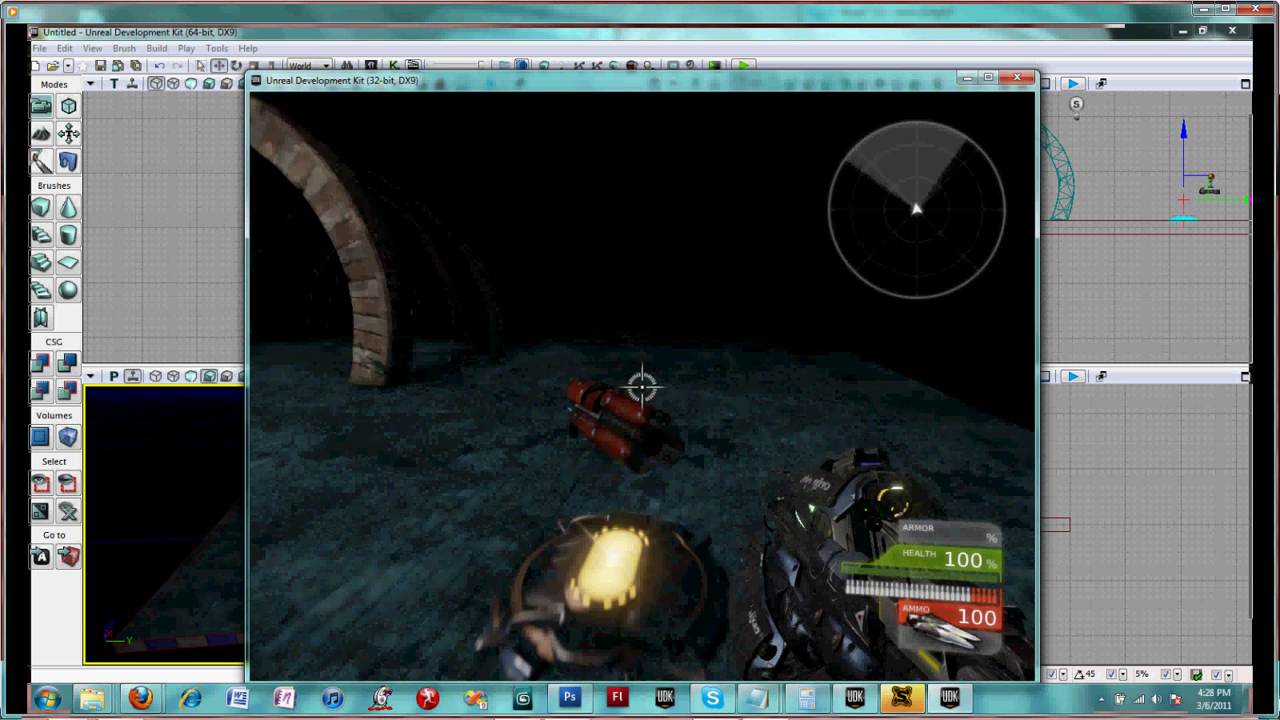
pyautogui.press('w')
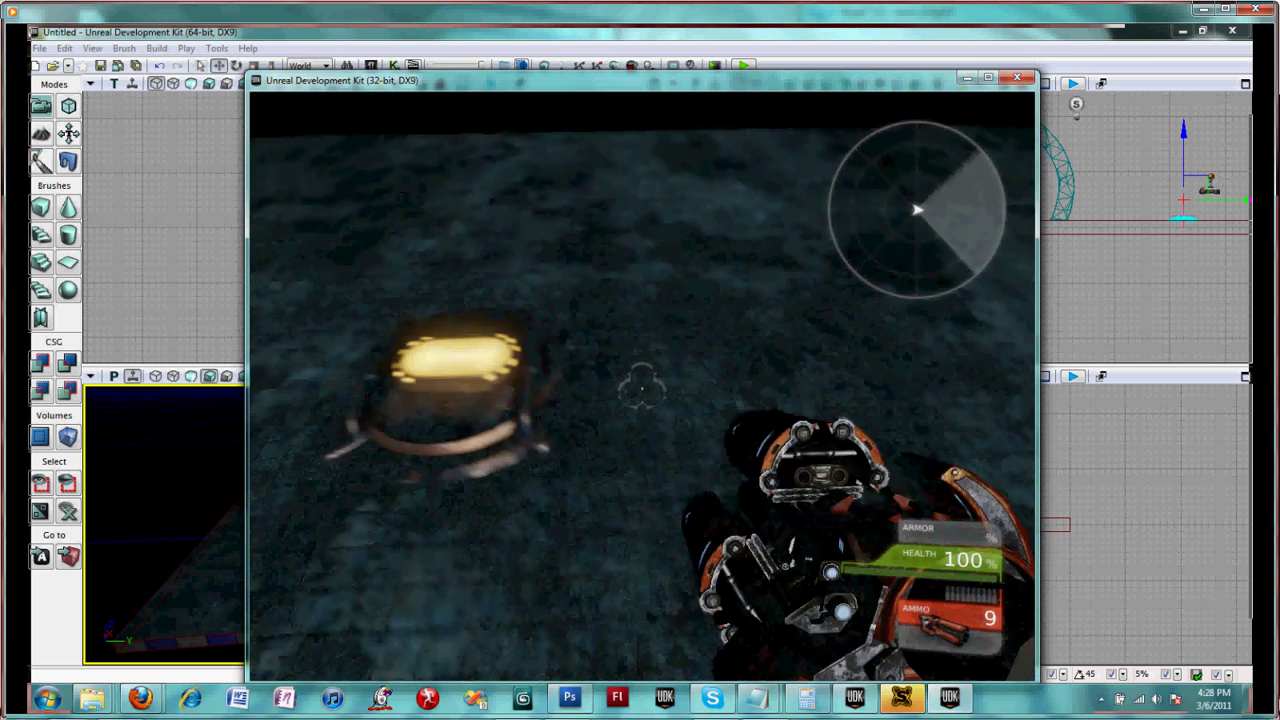
pyautogui.press('w')
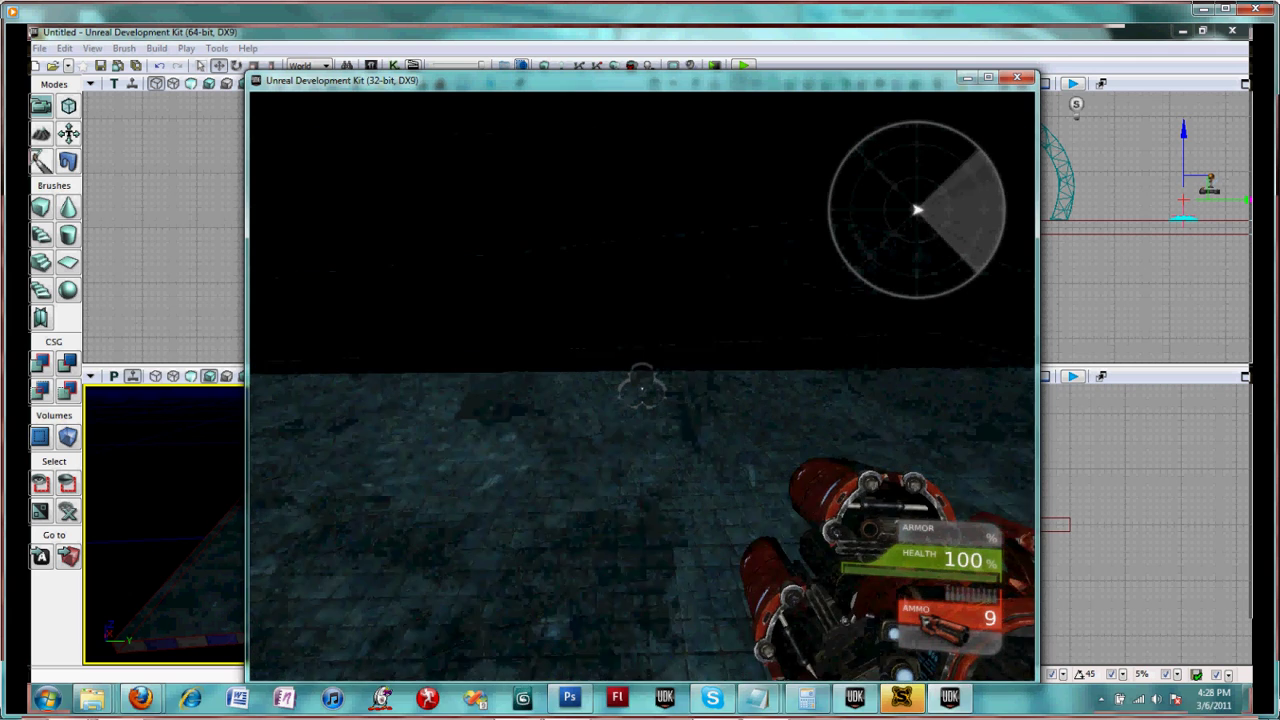
pyautogui.press('w')
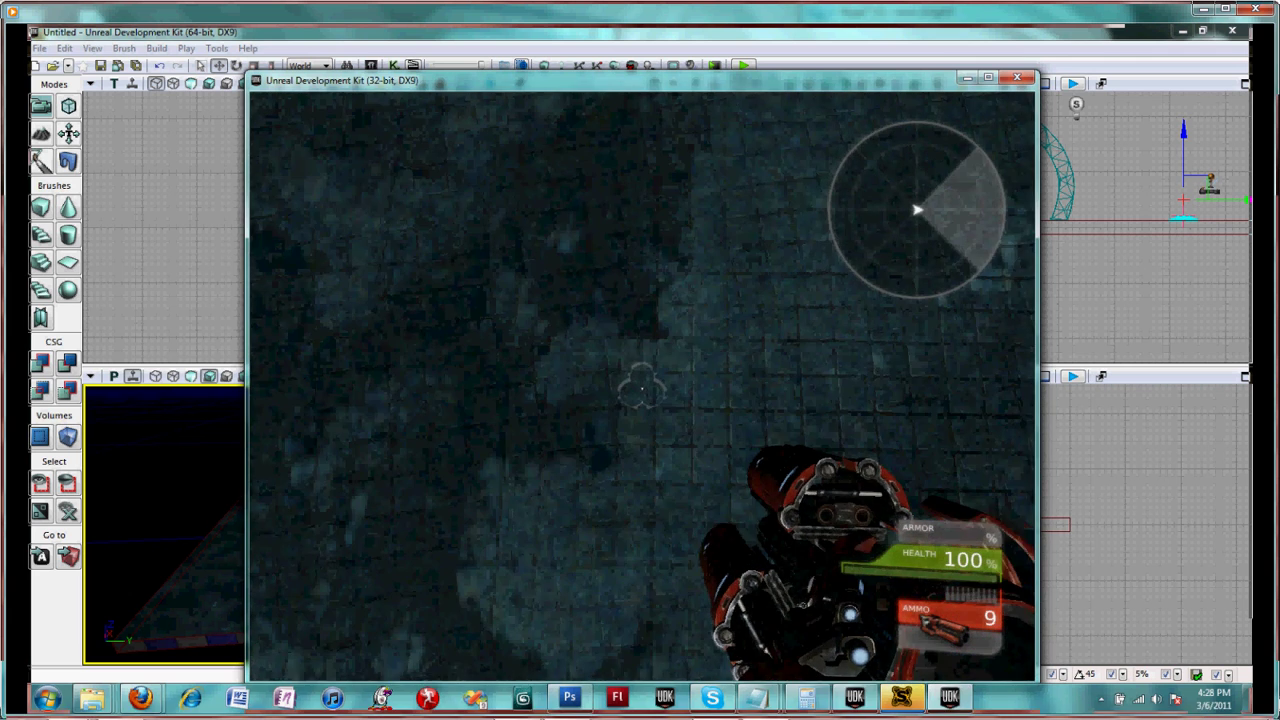
pyautogui.click(641, 388)
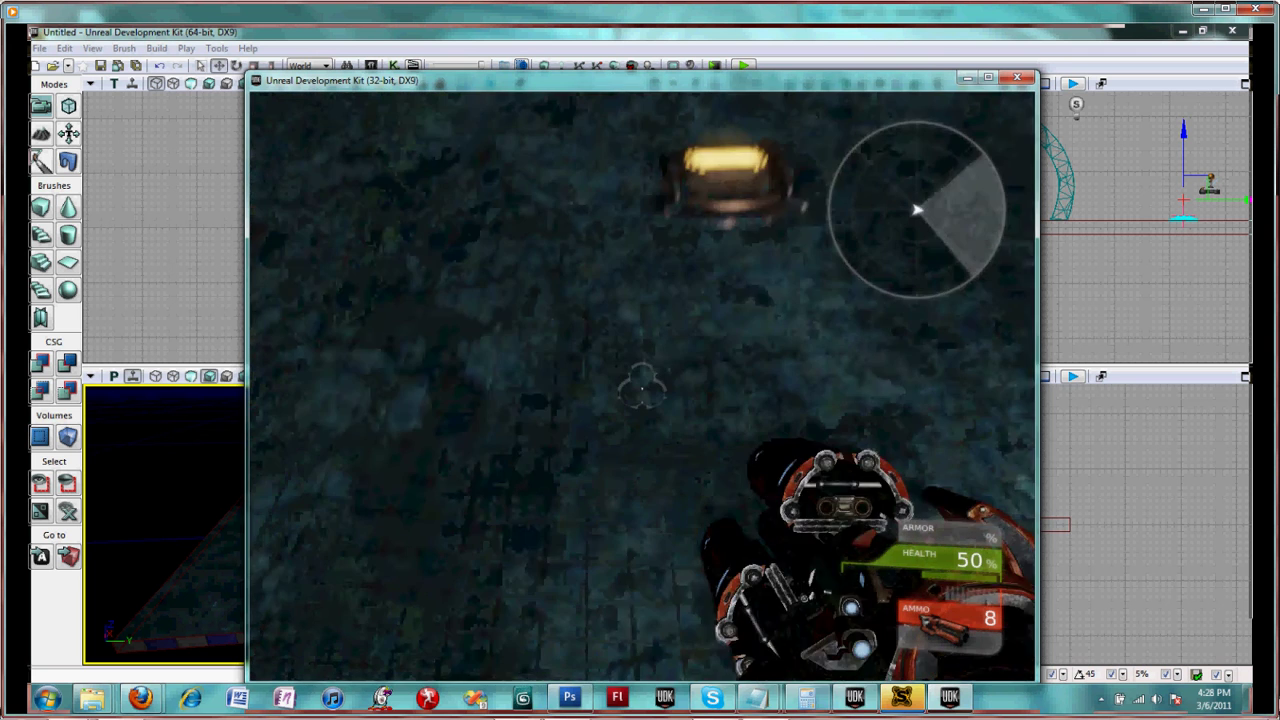
# Turn back to the arch and walk through it to test the level-change trigger
pyautogui.press('Left')
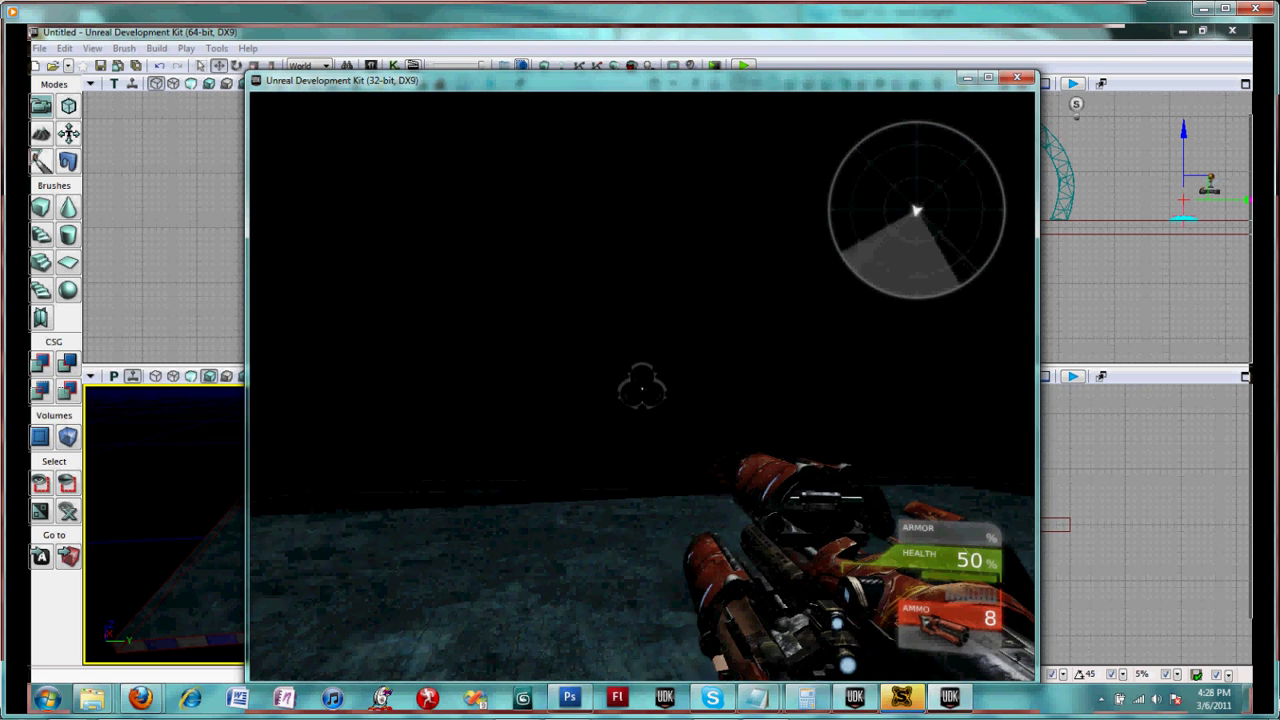
pyautogui.press('Left')
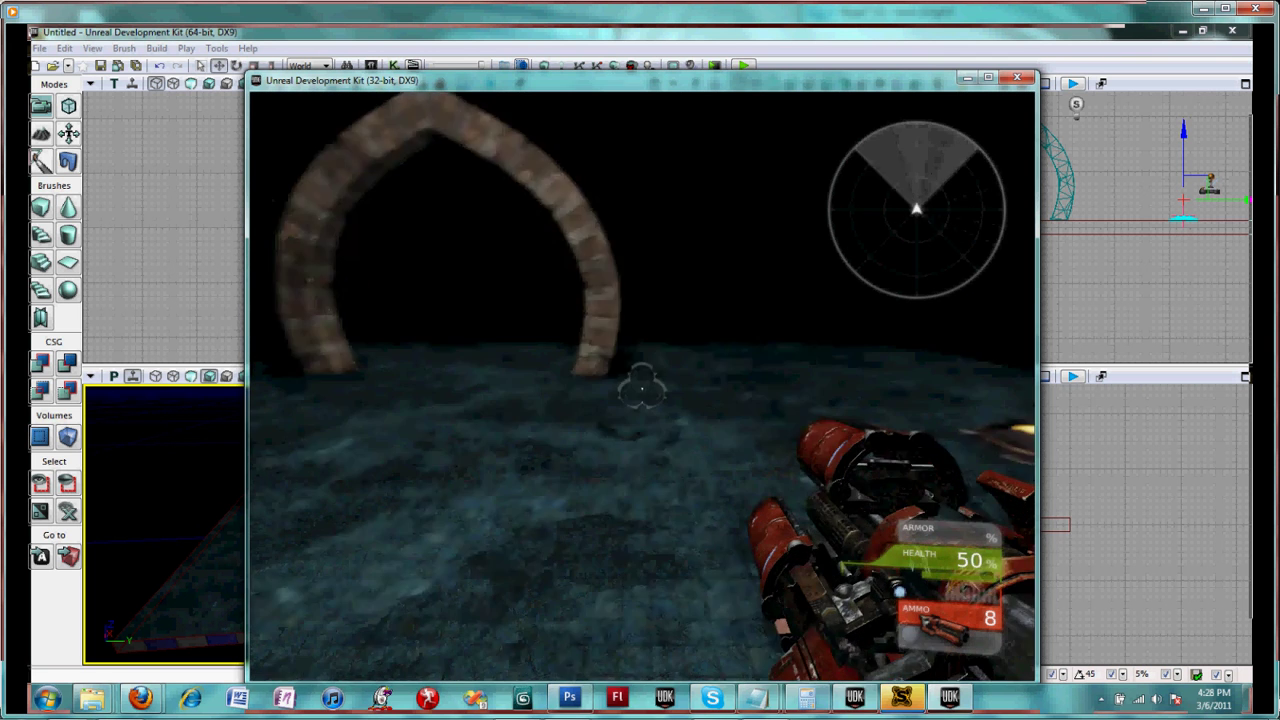
pyautogui.press('Left')
pyautogui.press('Left')
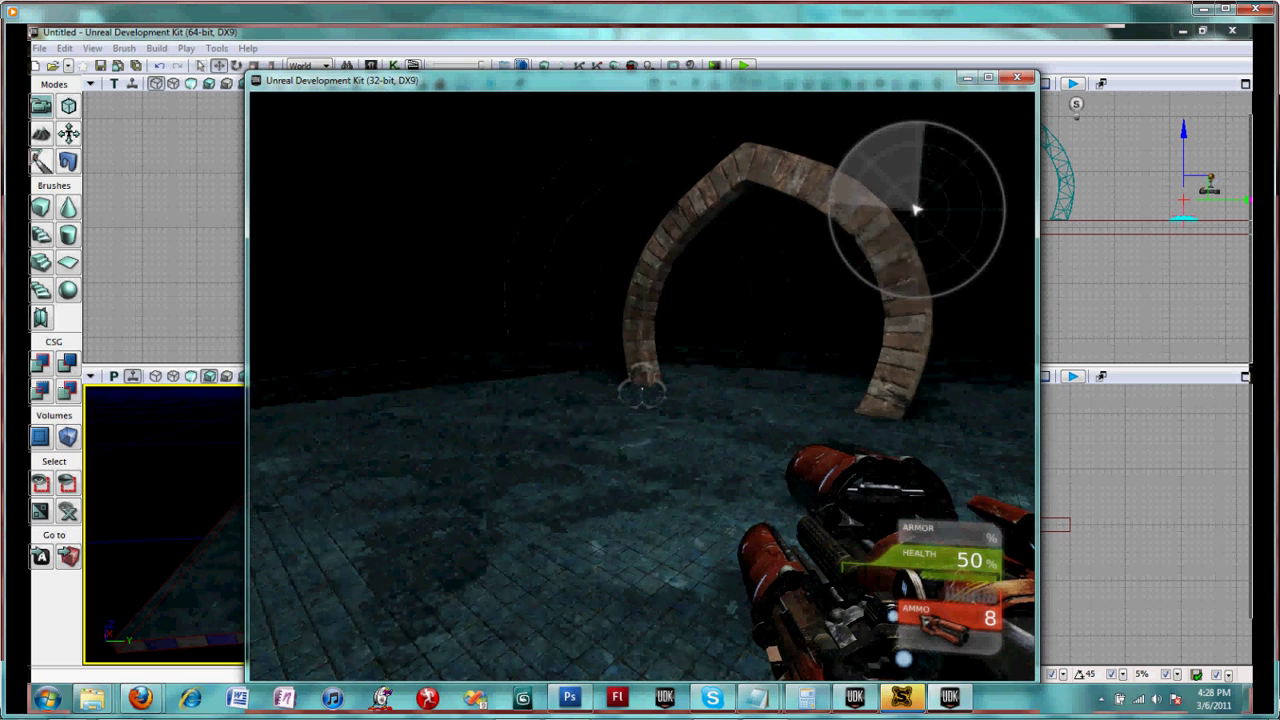
pyautogui.press('Left')
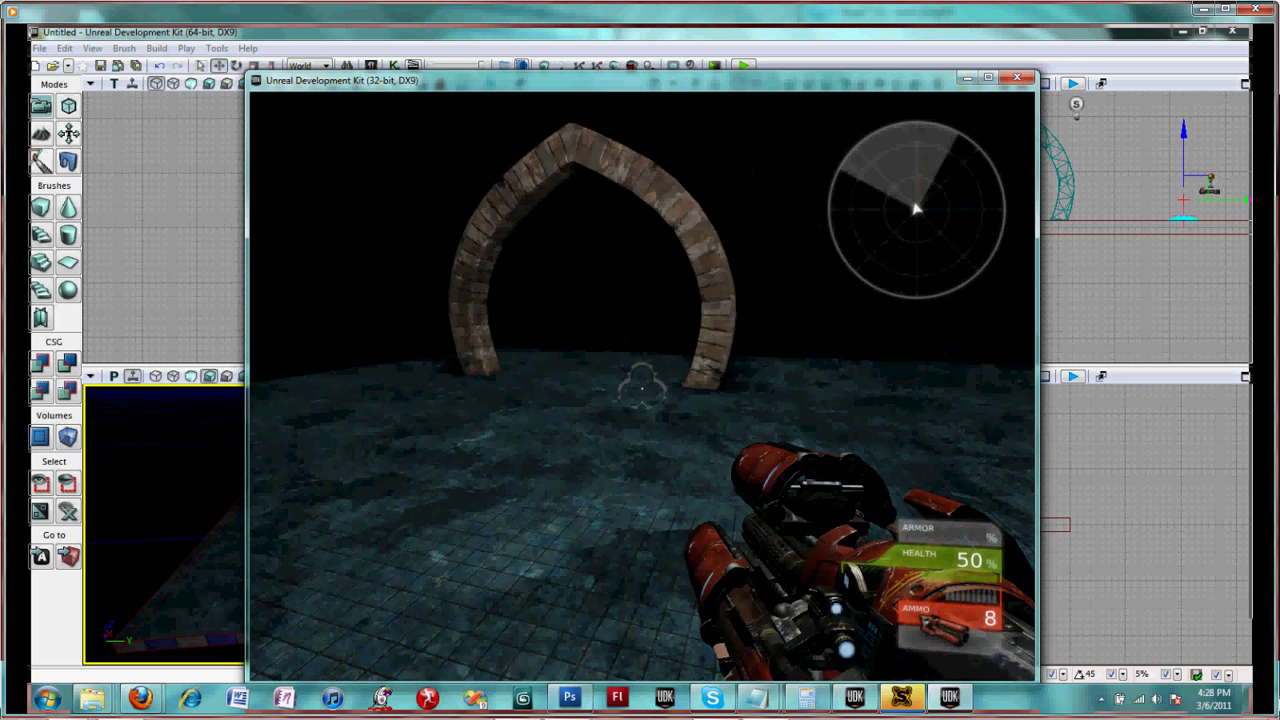
pyautogui.press('Right')
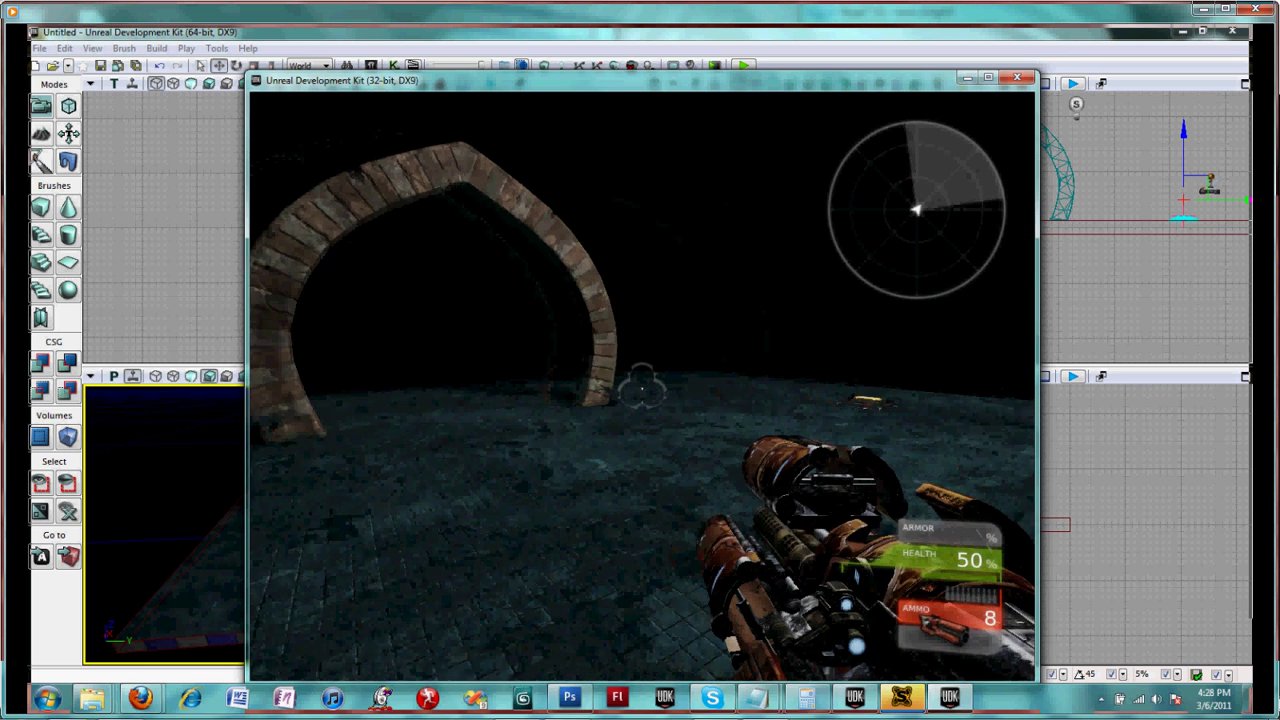
pyautogui.press('w')
pyautogui.press('w')
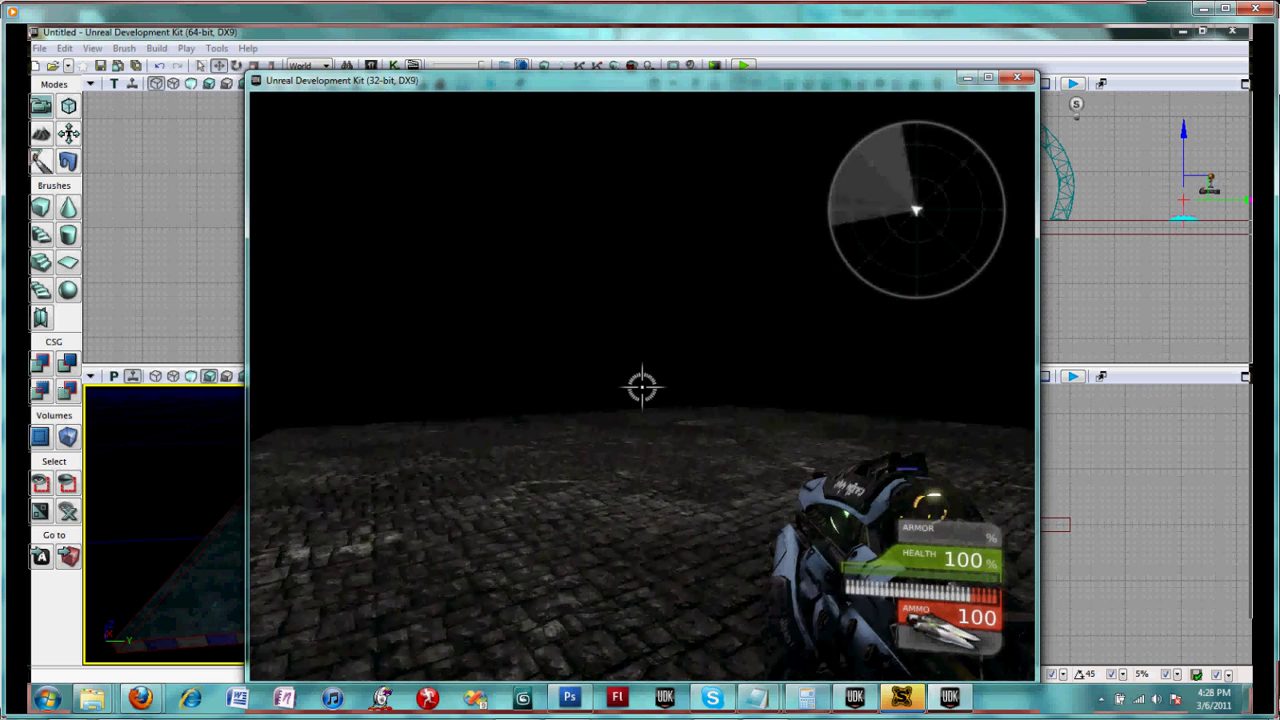
# Walk and look around the cobblestone level to check the destination of the arch trigger
pyautogui.press('Right')
pyautogui.press('Left')
pyautogui.press('w')
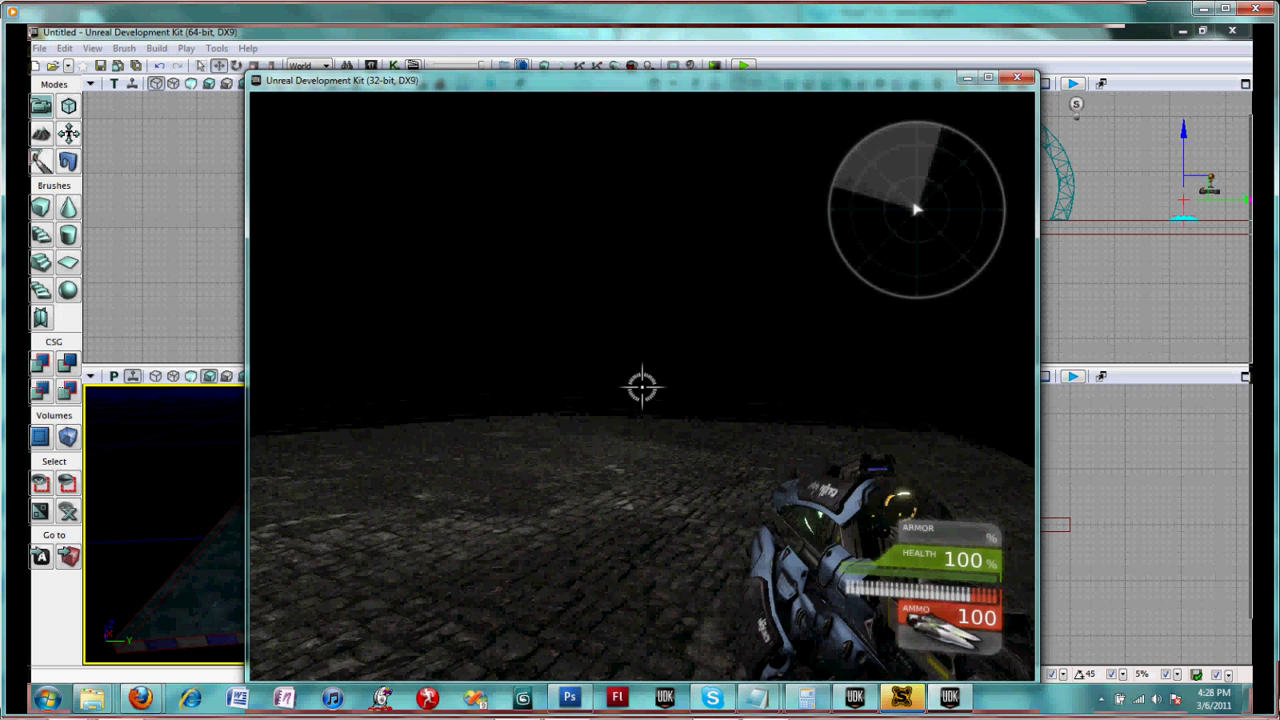
pyautogui.press('Right')
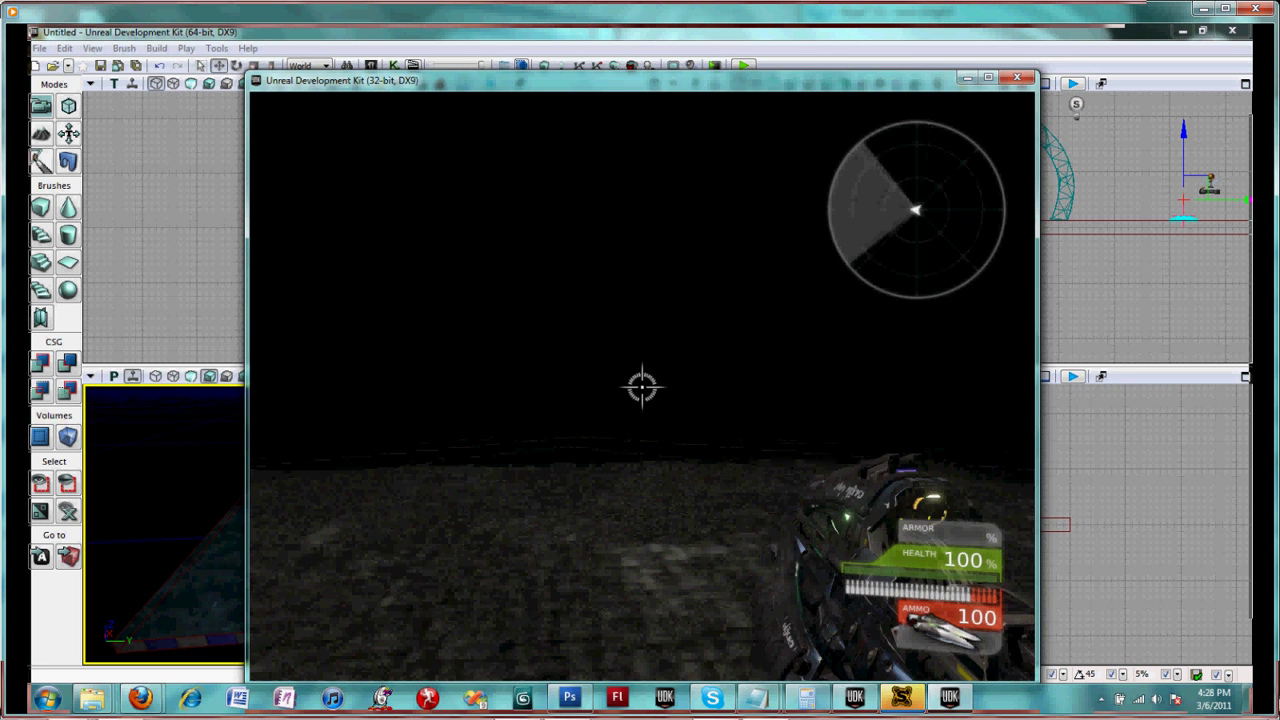
pyautogui.press('w')
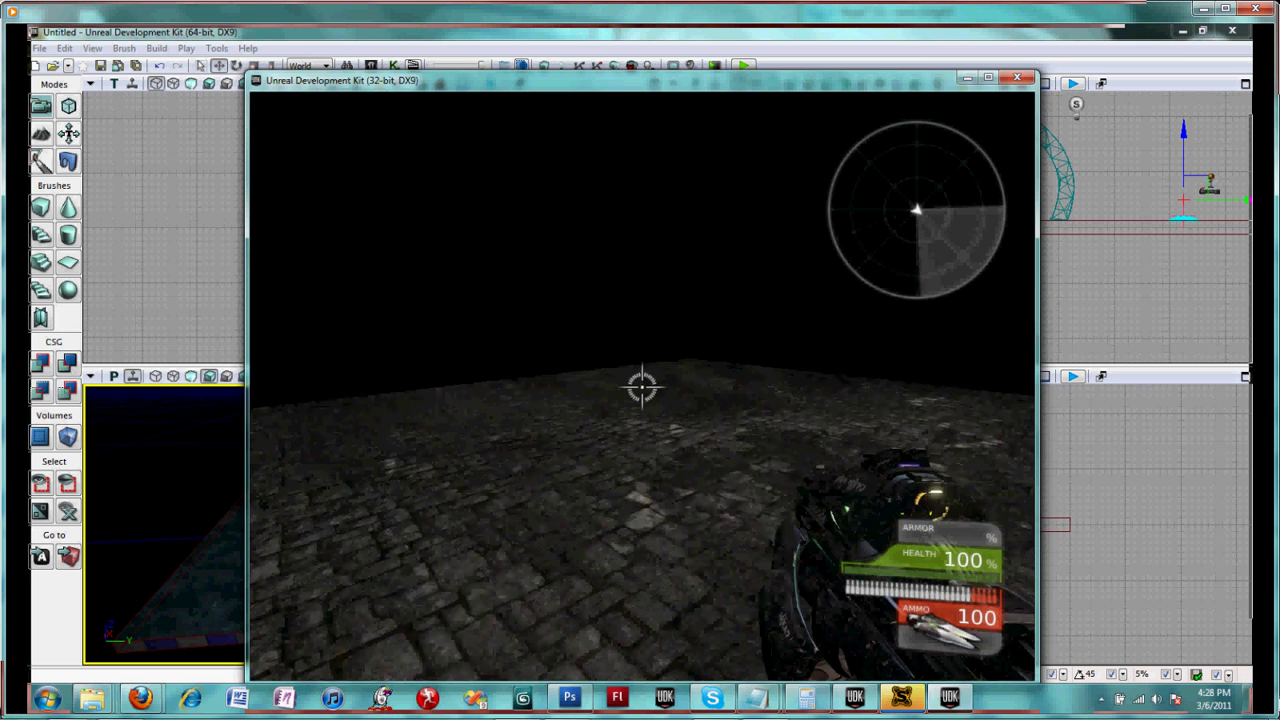
pyautogui.press('w')
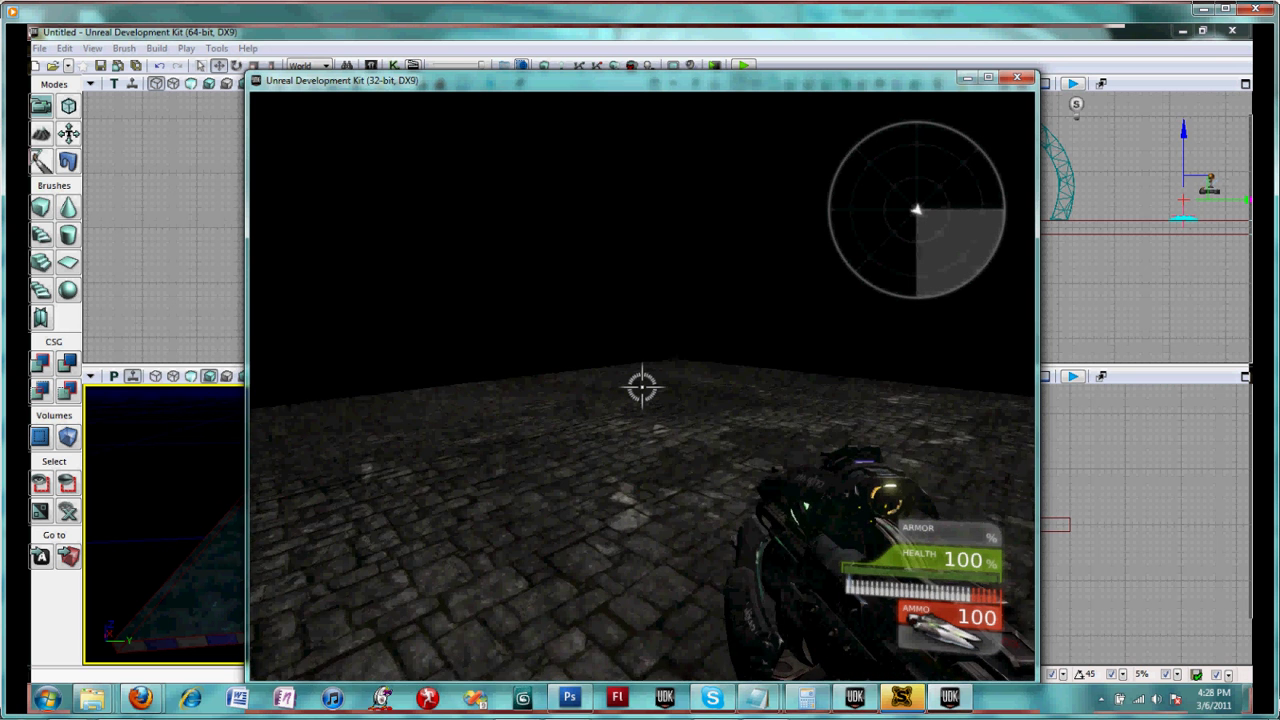
pyautogui.press('w')
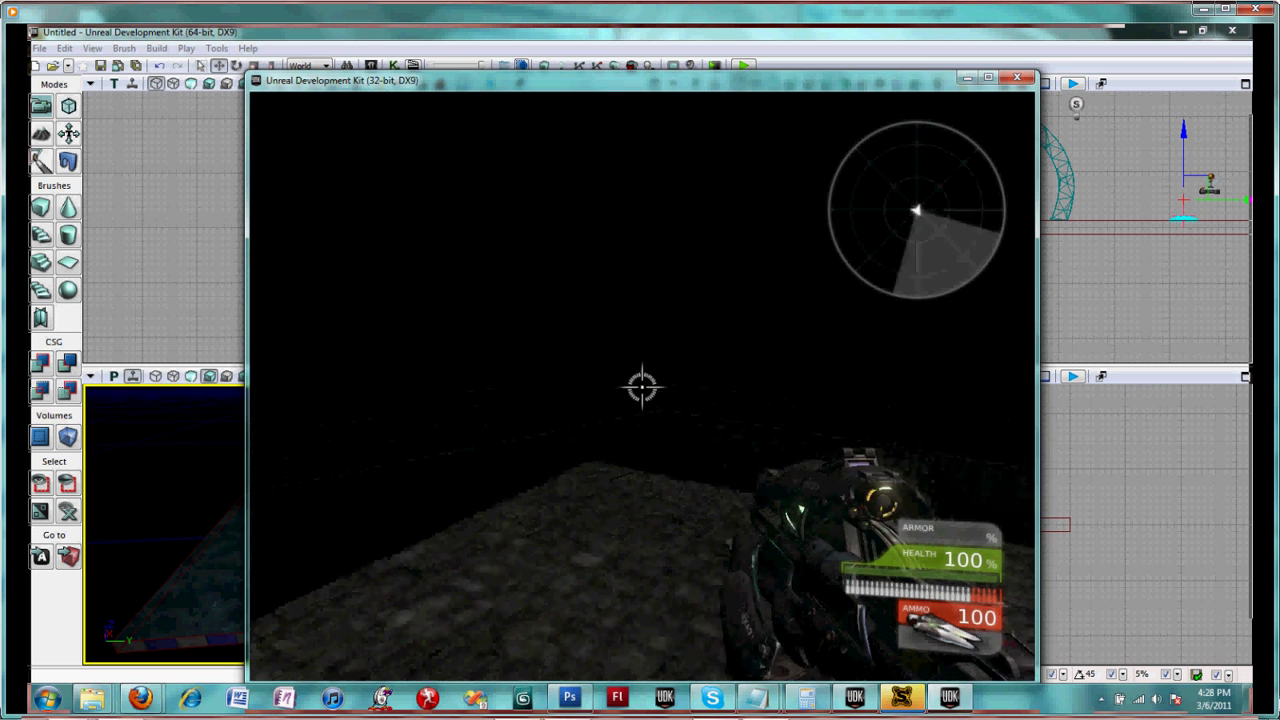
pyautogui.press('w')
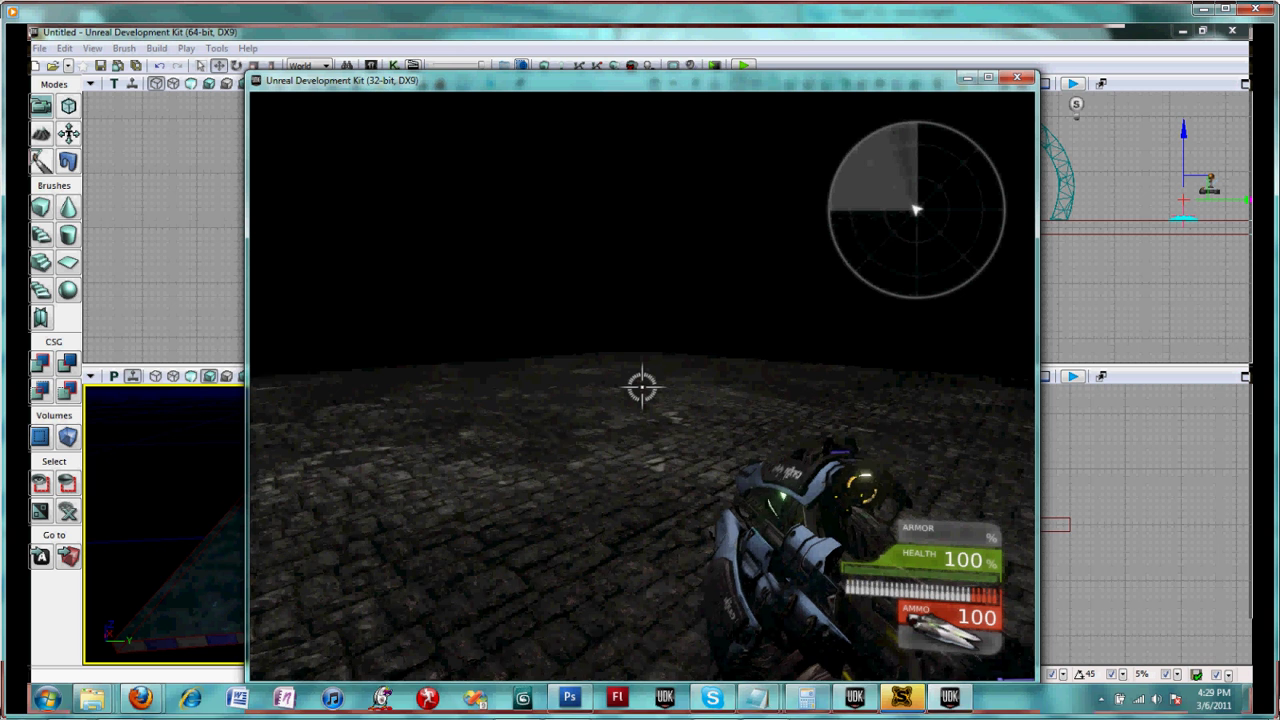
pyautogui.press('w')
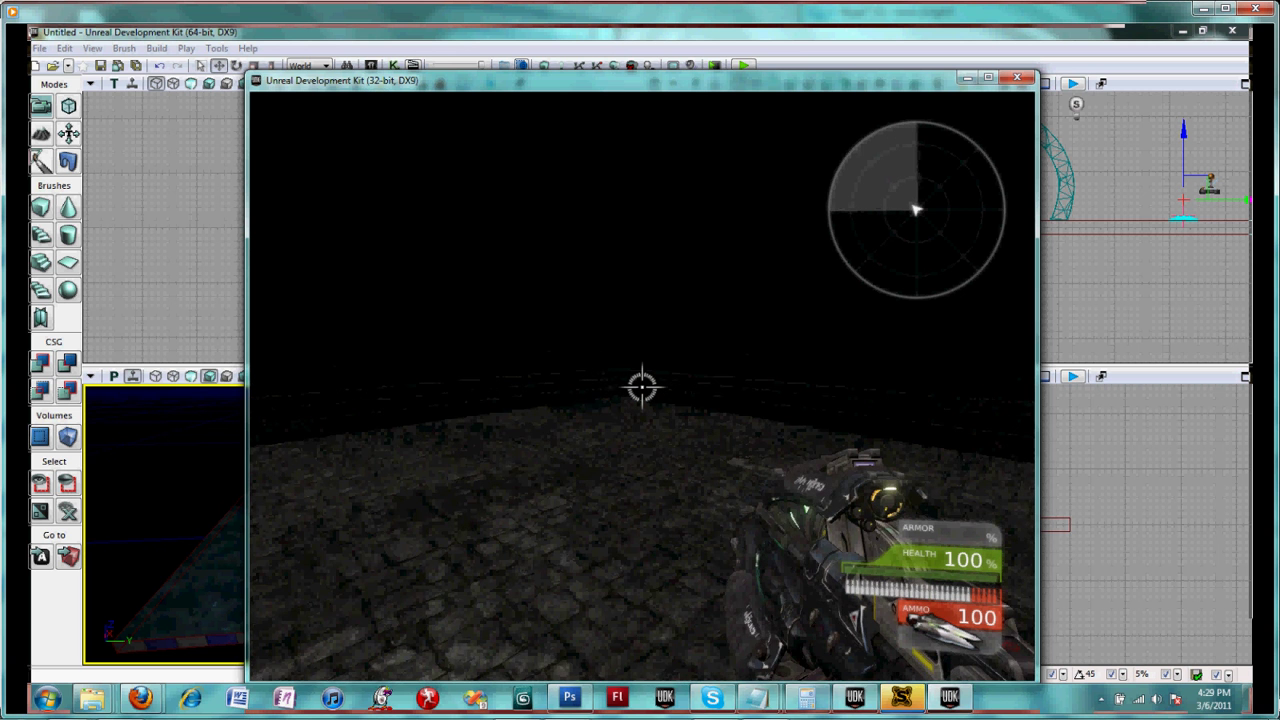